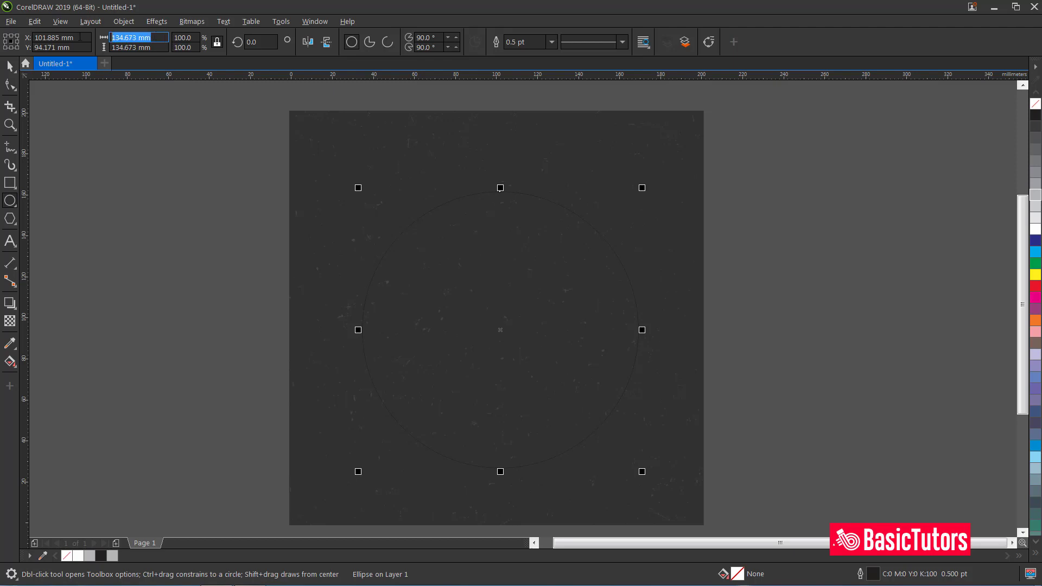
# - Set the circle's diameter to 145.5 mm and centre it at X 100 mm, Y 100 mm
pyautogui.write('1')
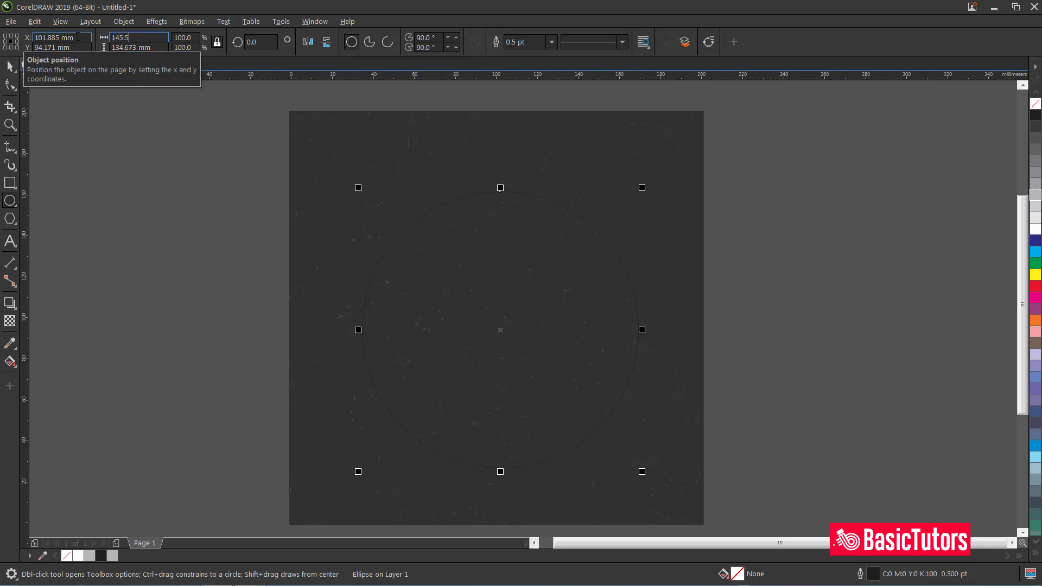
pyautogui.write('45.5')
pyautogui.press('Return')
pyautogui.write('100')
pyautogui.press('Tab')
pyautogui.write('100')
pyautogui.press('Return')
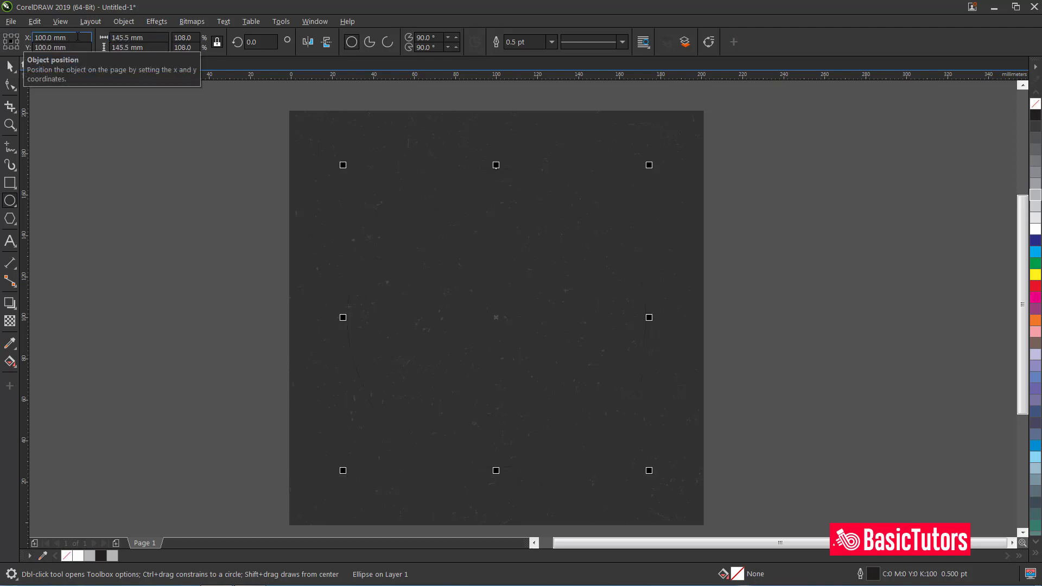
# - Give the circle a light grey (30% black) outline with a width of 1.5 pt
pyautogui.click(9, 66)
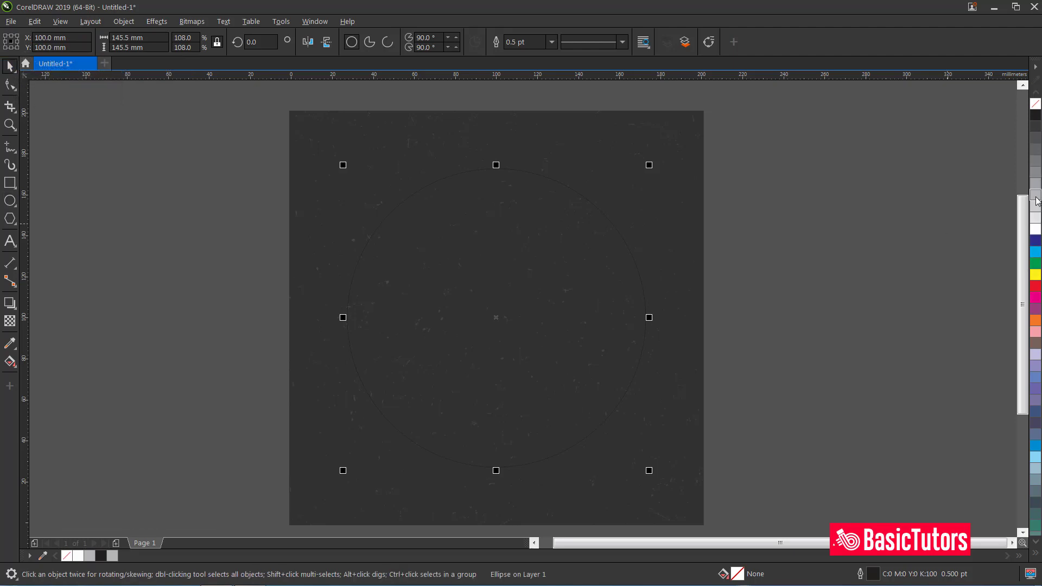
pyautogui.rightClick(1036, 196)
pyautogui.click(580, 199)
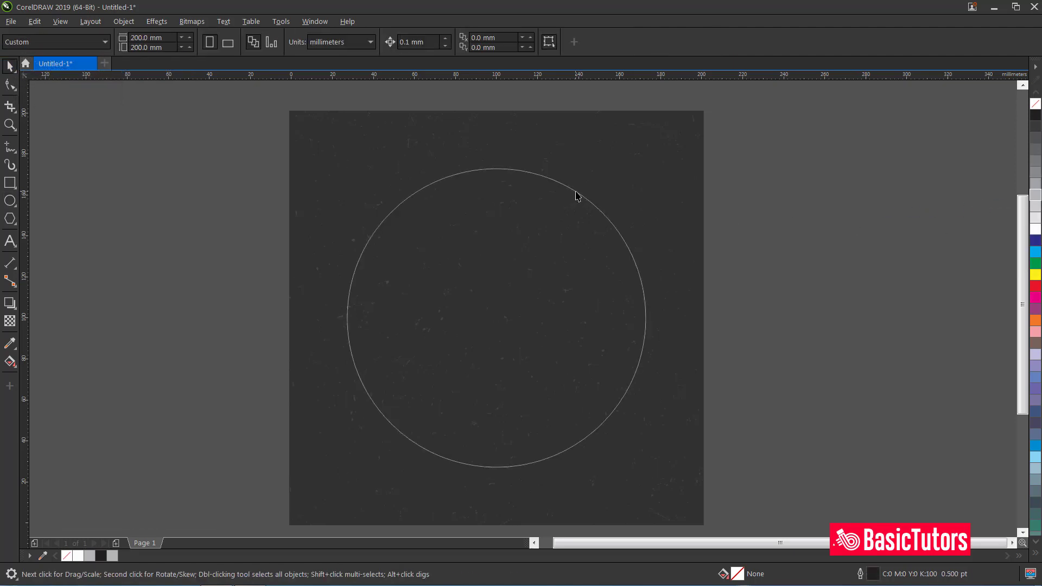
pyautogui.click(577, 193)
pyautogui.click(521, 42)
pyautogui.write('1')
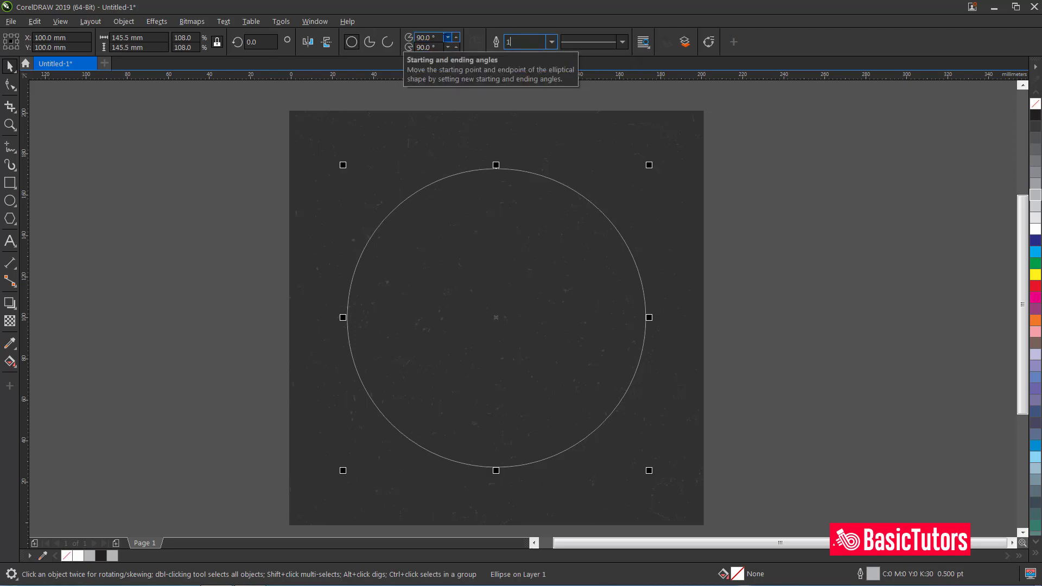
pyautogui.write('.5')
pyautogui.press('Return')
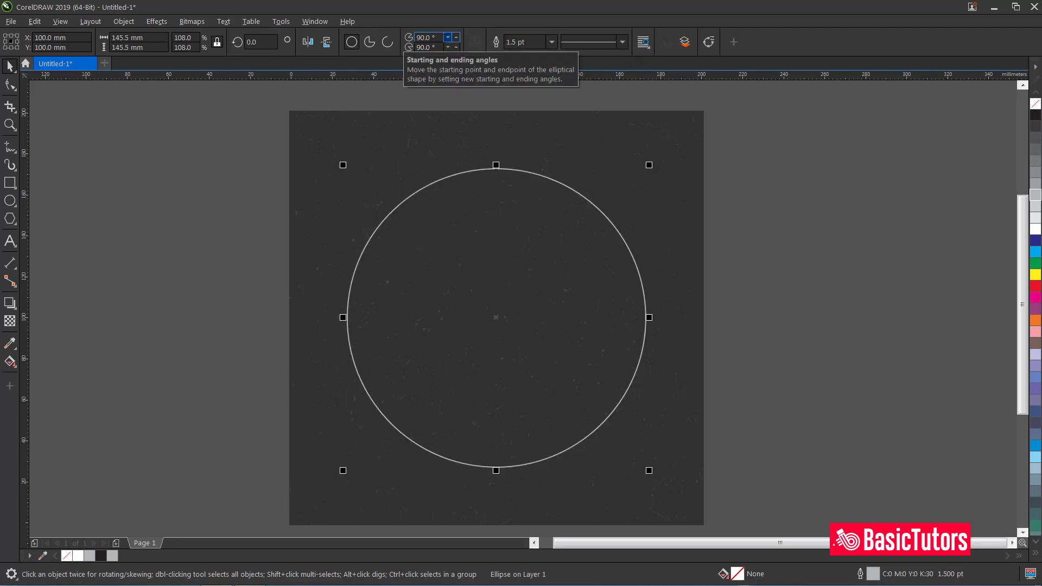
# - Create an enlarged concentric copy of the circle, about 151.3 mm in diameter
pyautogui.press('z')
pyautogui.moveTo(254, 129); pyautogui.dragTo(810, 340)
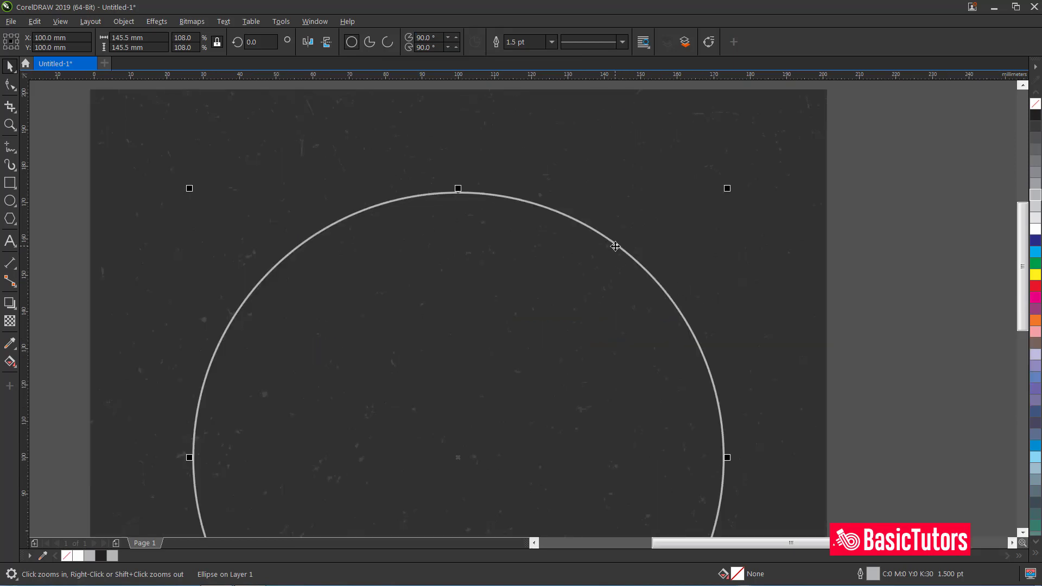
pyautogui.moveTo(727, 188); pyautogui.dragTo(737, 180)
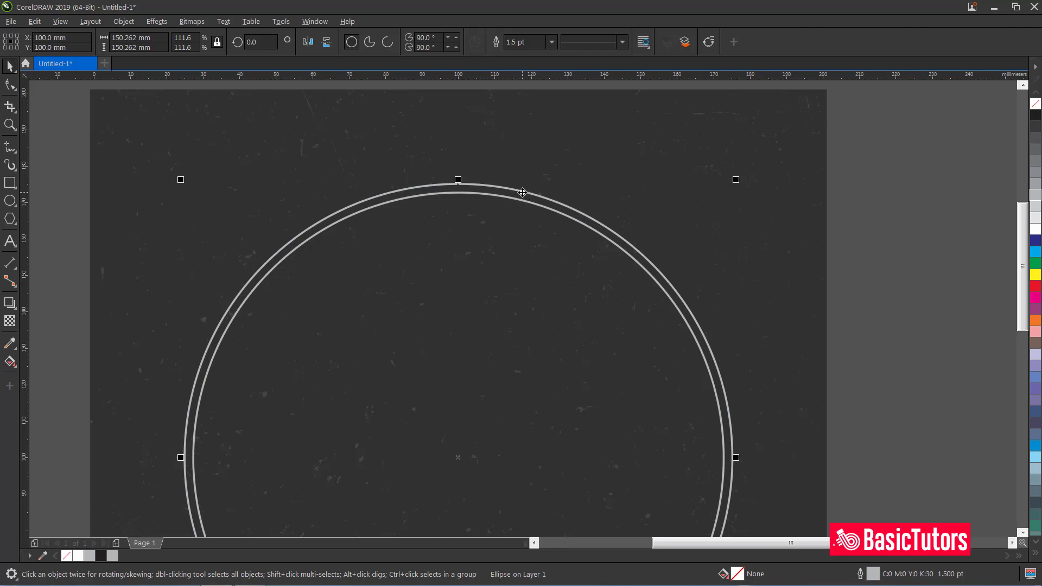
pyautogui.moveTo(737, 179); pyautogui.dragTo(742, 180)
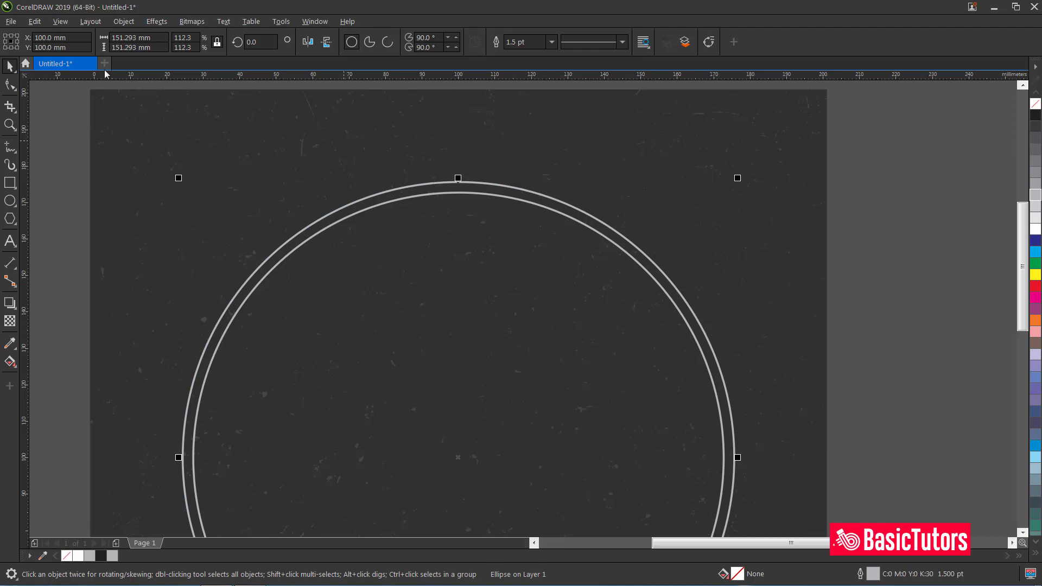
# - Convert the outer circle to curves and break it apart at its top node
pyautogui.click(10, 84)
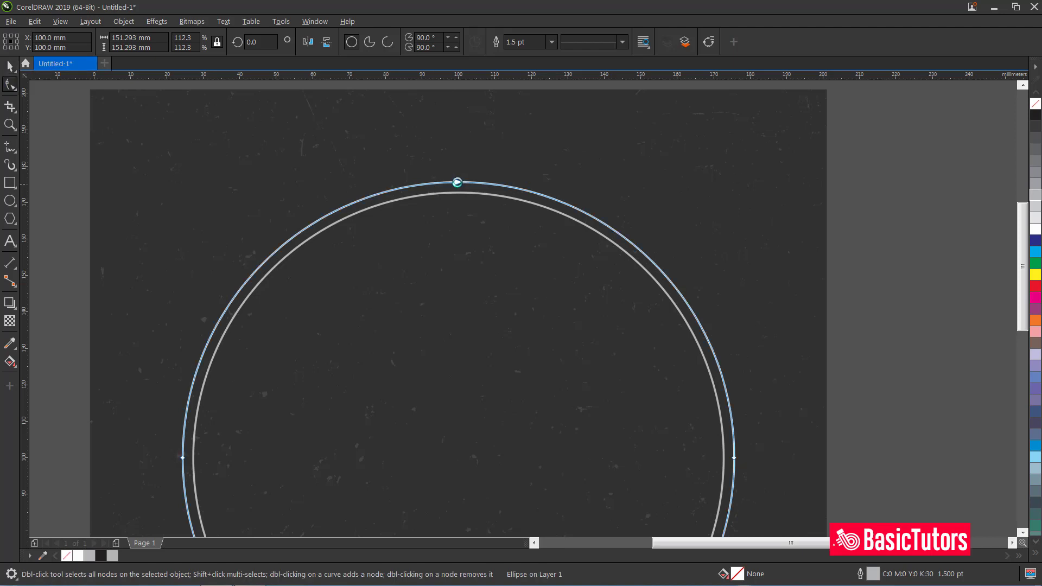
pyautogui.hotkey('ctrl', 'q')
pyautogui.click(457, 182)
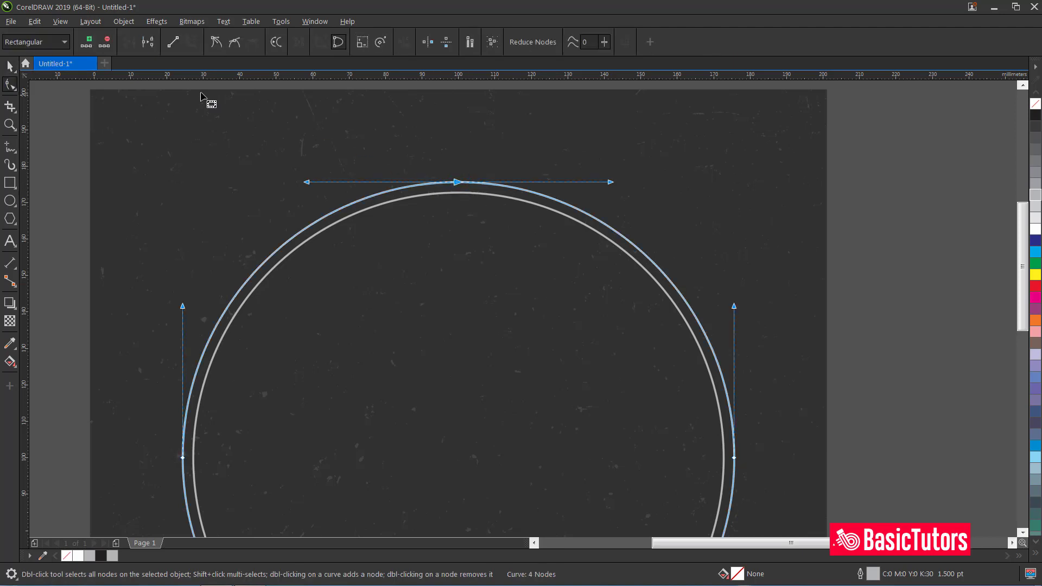
pyautogui.click(147, 41)
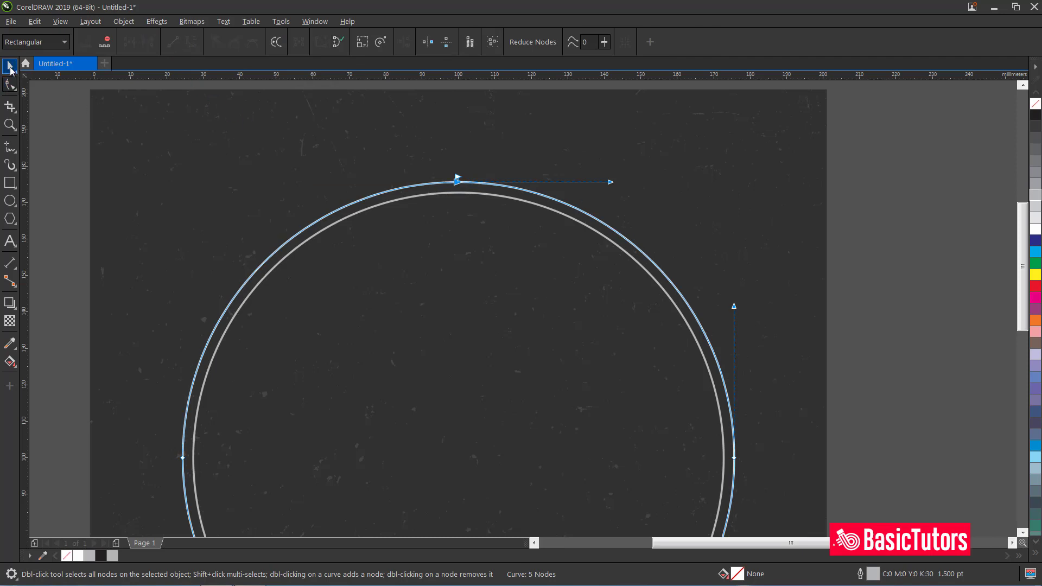
pyautogui.click(10, 66)
pyautogui.press('F10')
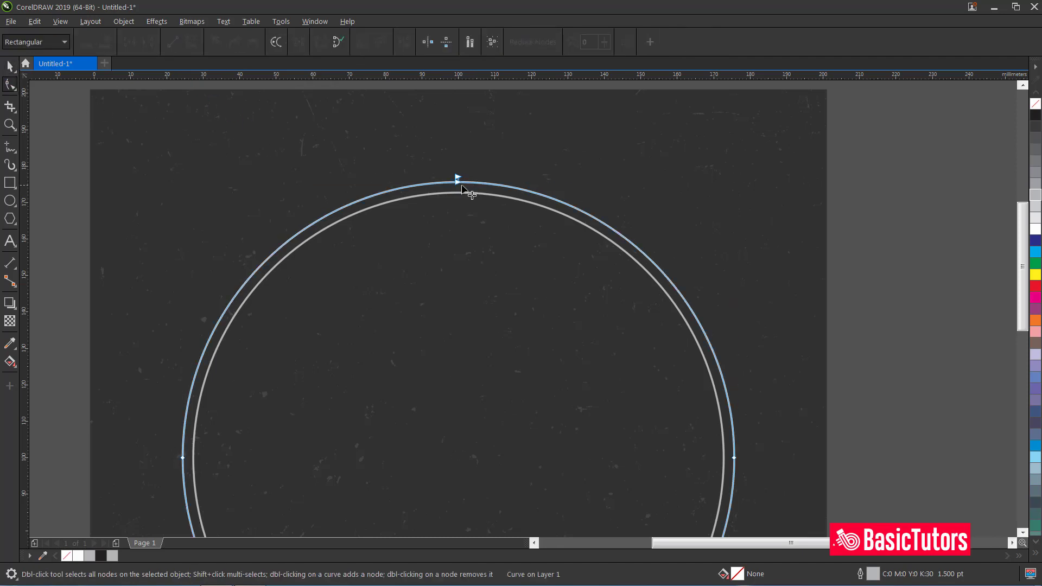
pyautogui.click(458, 180)
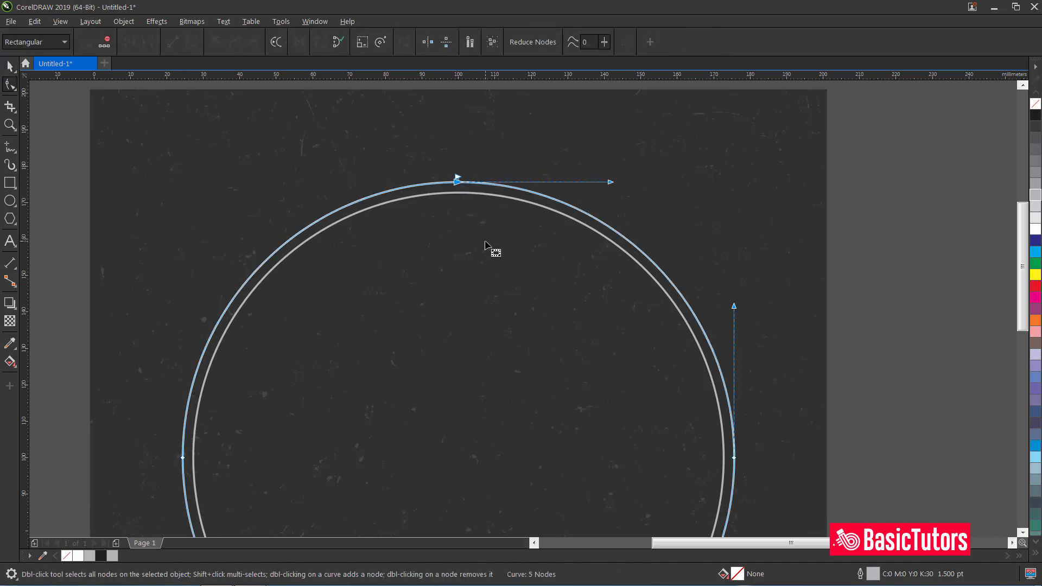
pyautogui.click(10, 66)
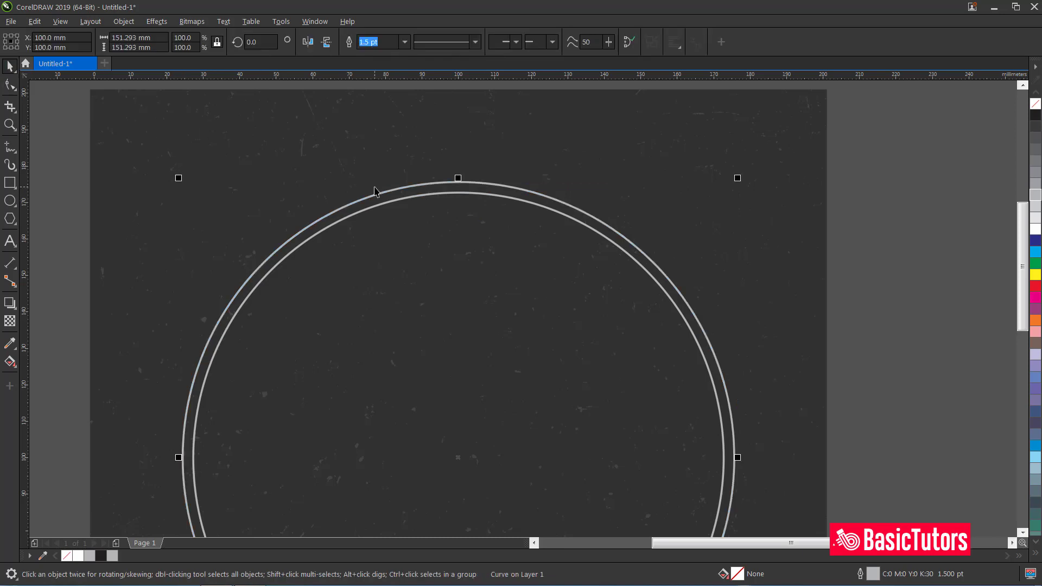
# - Draw a small circle above the top of the rings and set its diameter to 1.37 mm
pyautogui.press('z')
pyautogui.moveTo(318, 133); pyautogui.dragTo(580, 257)
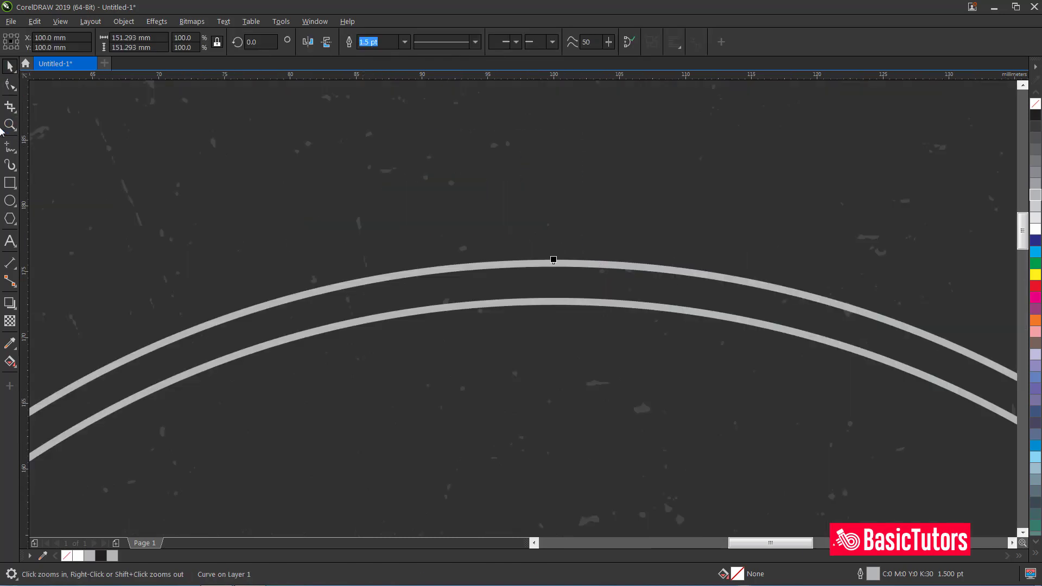
pyautogui.press('F7')
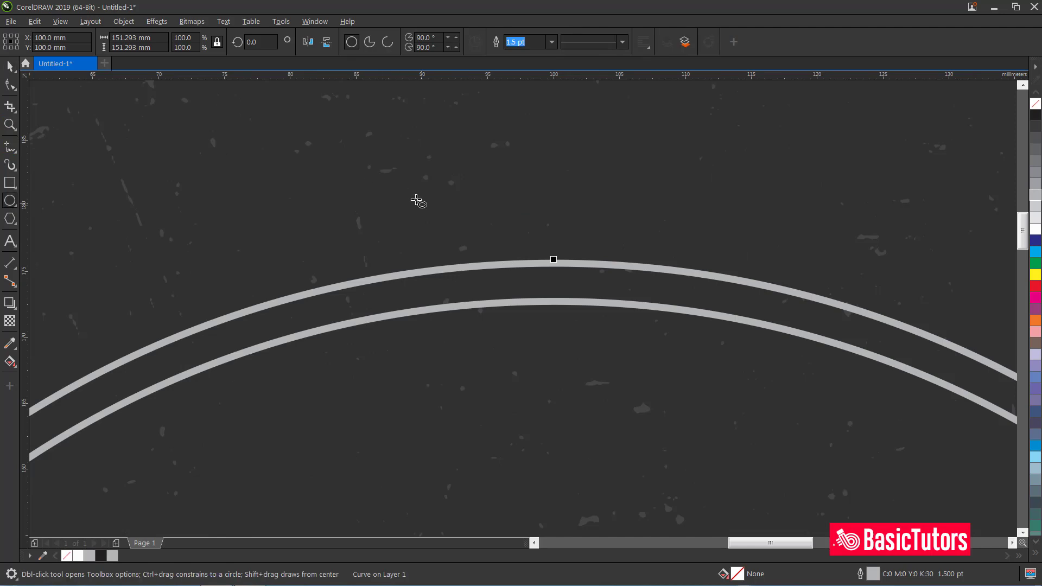
pyautogui.moveTo(415, 199); pyautogui.dragTo(425, 209)
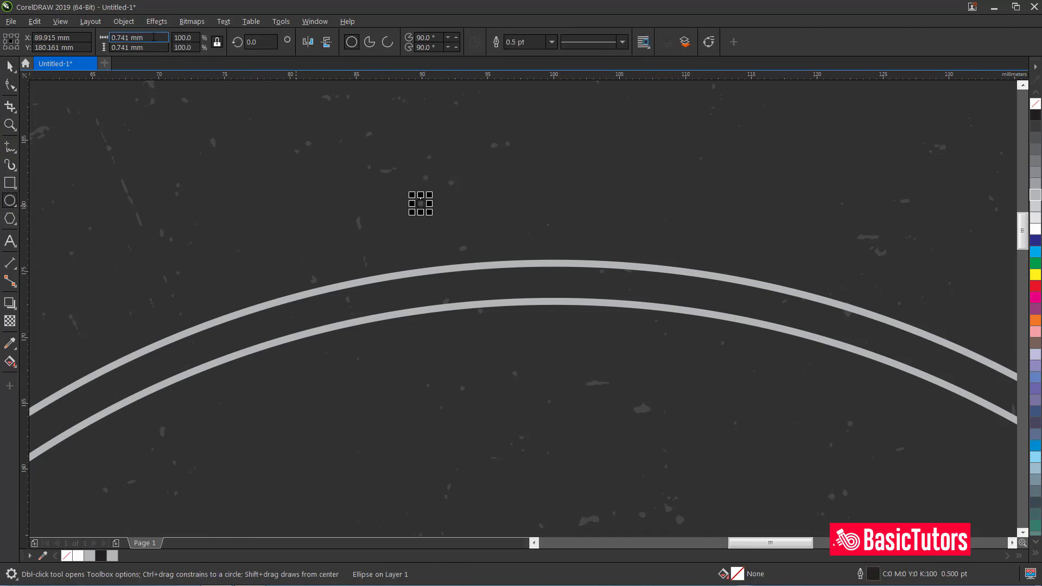
pyautogui.click(154, 37)
pyautogui.write('1.37')
pyautogui.press('Return')
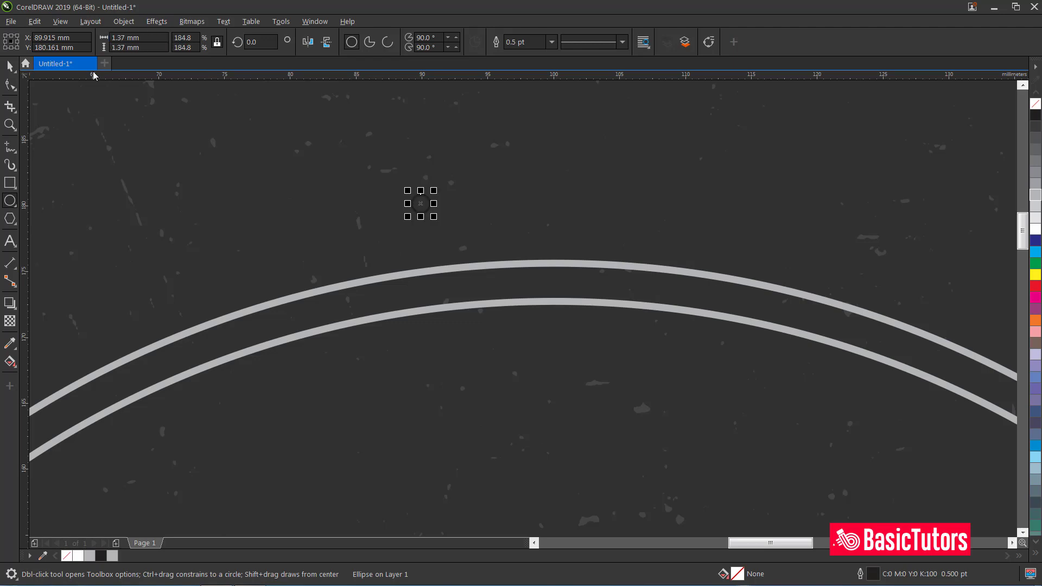
# - Fill the small circle with light grey (30% black) and remove its outline
pyautogui.click(1035, 200)
pyautogui.rightClick(1035, 104)
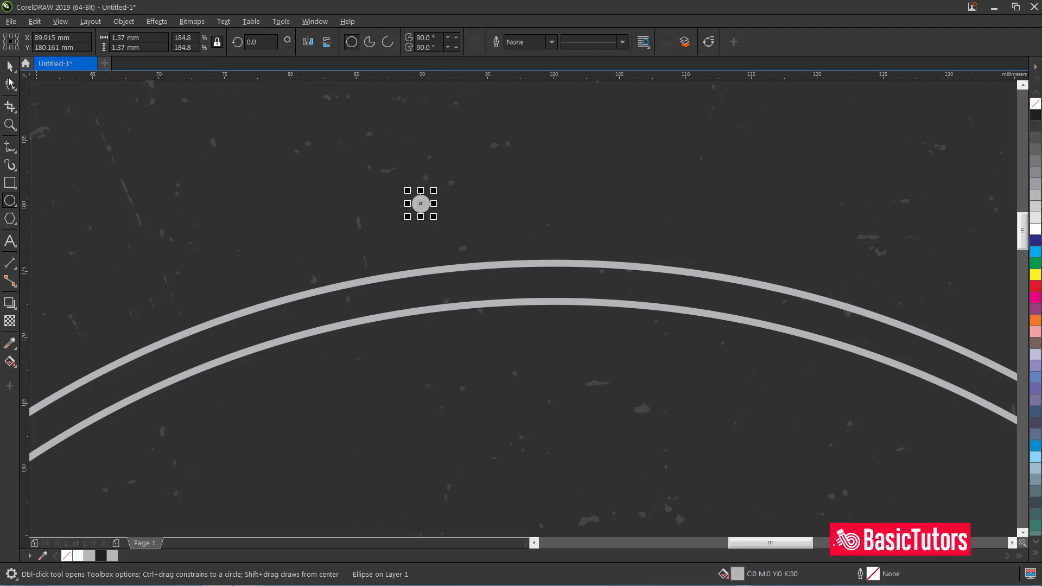
pyautogui.click(11, 67)
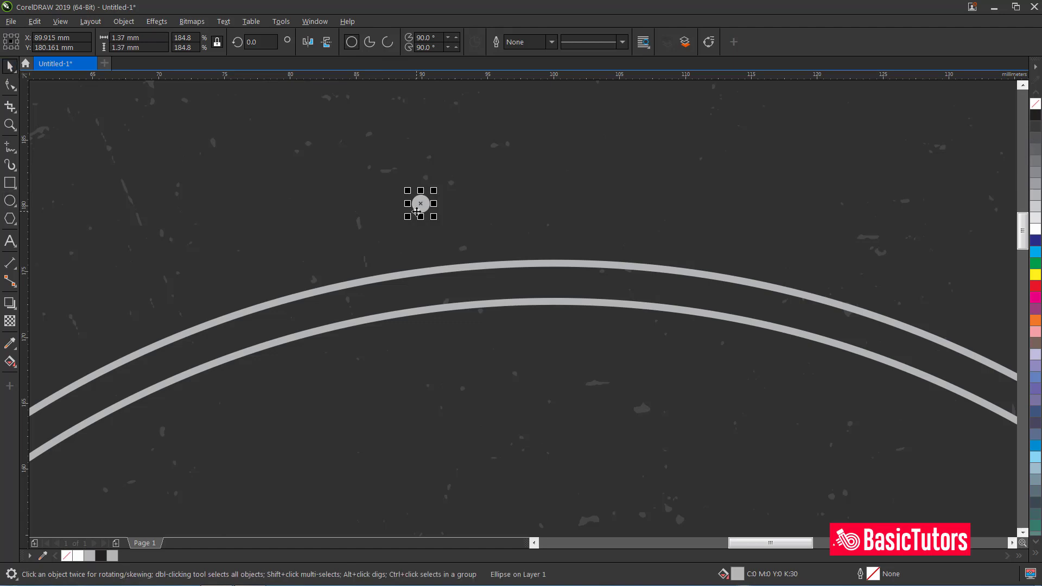
# - Duplicate the dot about 5 mm to its right and blend the two dots together
pyautogui.moveTo(422, 204); pyautogui.dragTo(488, 204)
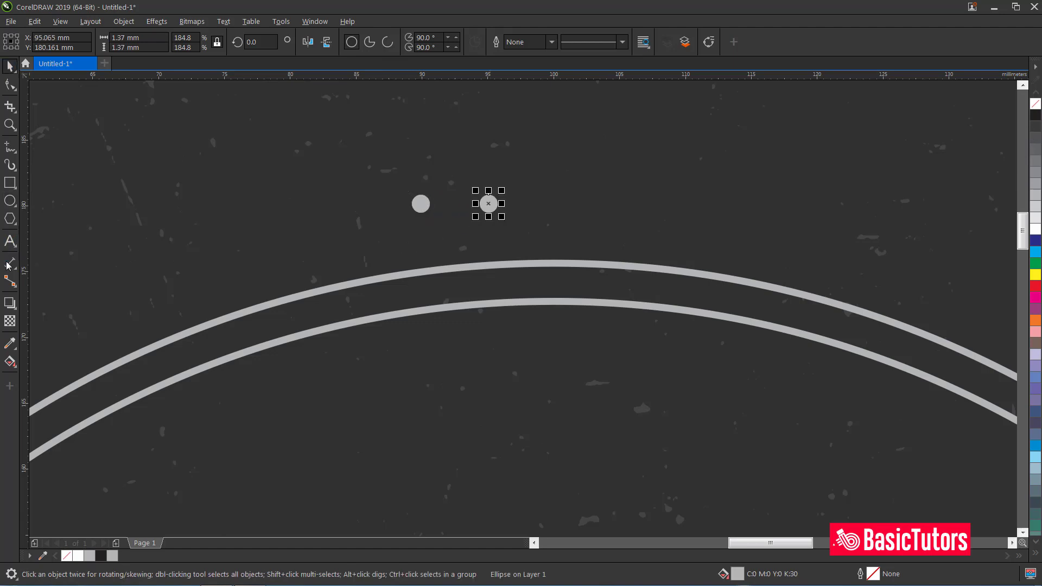
pyautogui.click(10, 303)
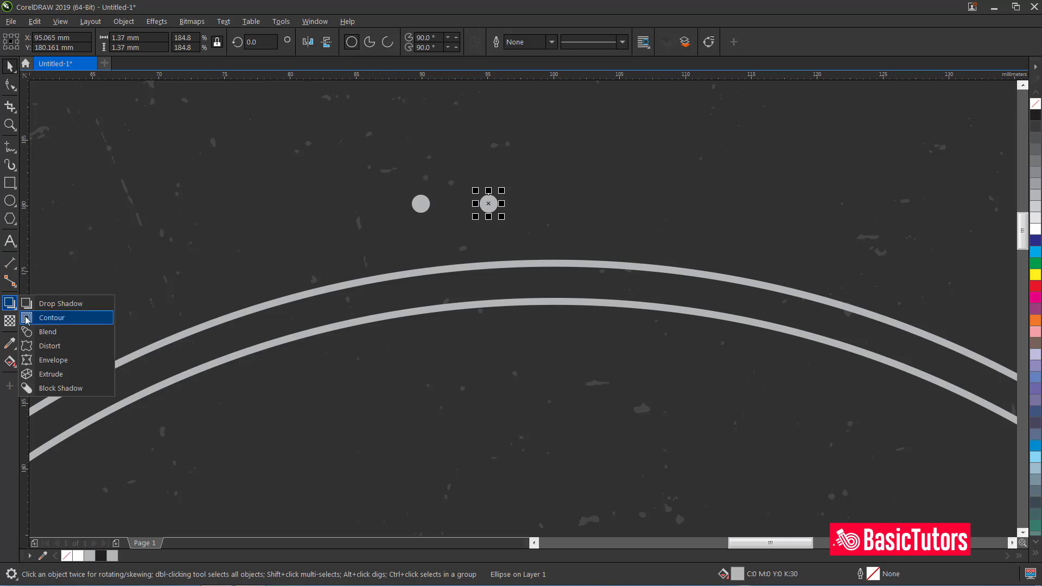
pyautogui.click(32, 332)
pyautogui.moveTo(422, 206); pyautogui.dragTo(489, 203)
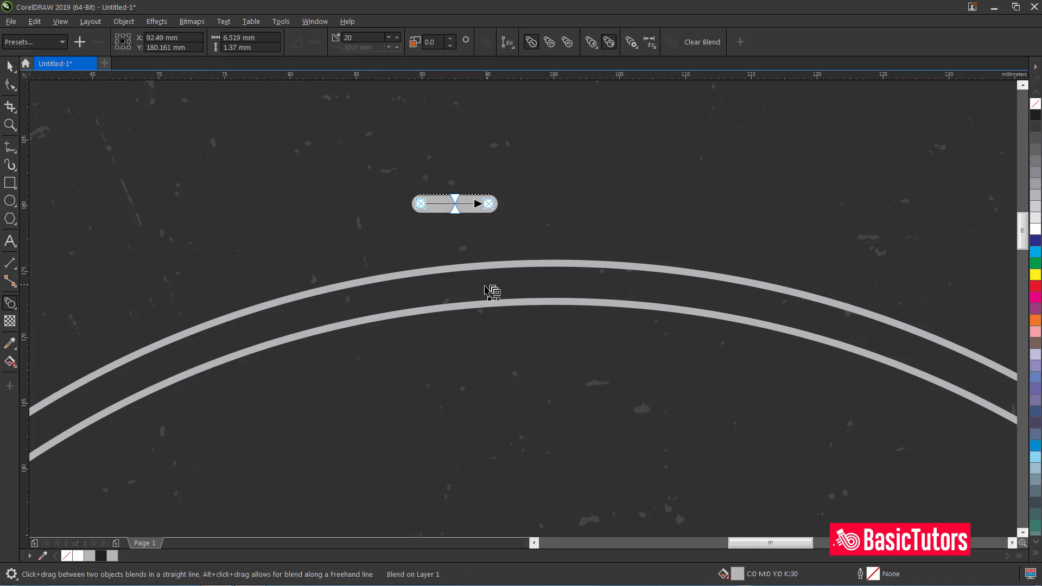
# - Attach the dot blend to the outer circle as its new path
pyautogui.click(595, 47)
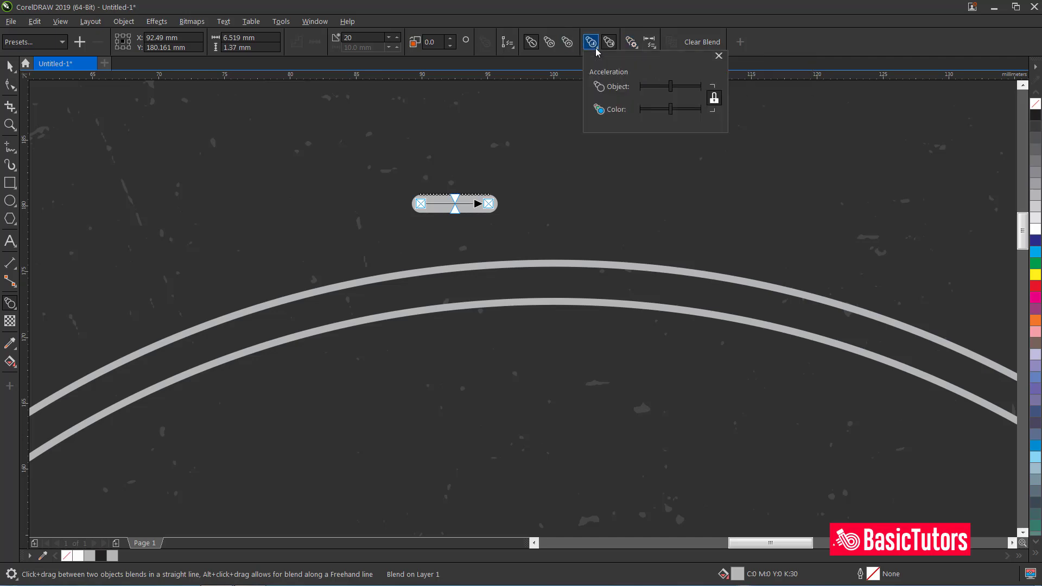
pyautogui.click(512, 48)
pyautogui.click(520, 59)
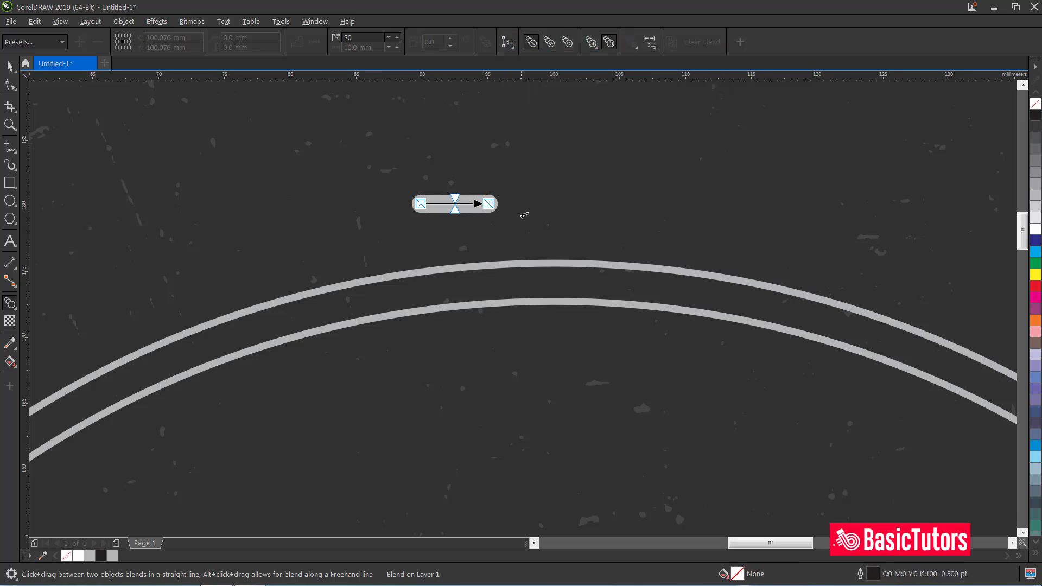
pyautogui.click(544, 259)
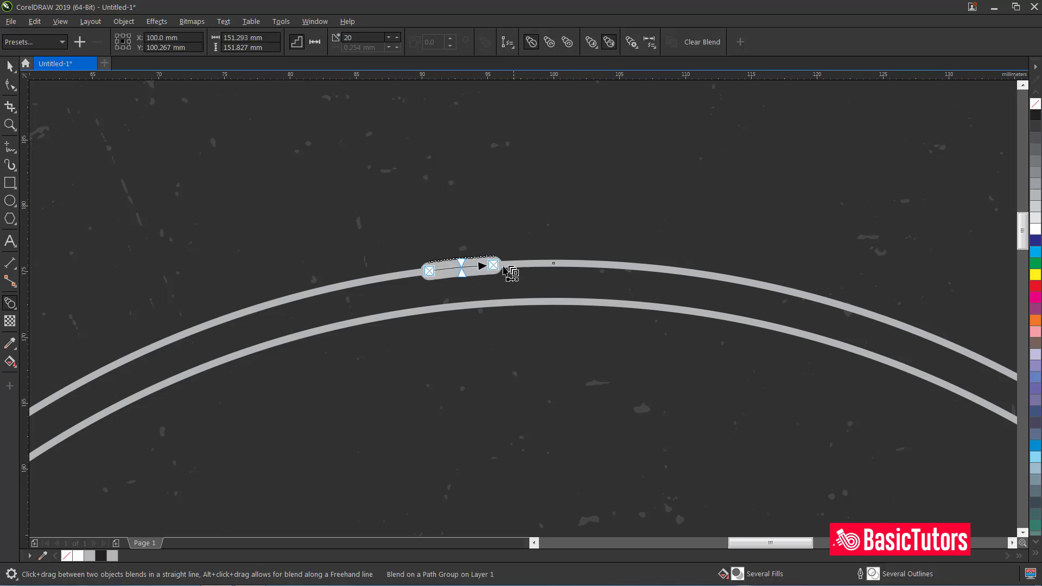
# - Move the blend's two end dots along the outer circle so they sit close together on either side of its top break
pyautogui.moveTo(493, 265); pyautogui.dragTo(715, 276)
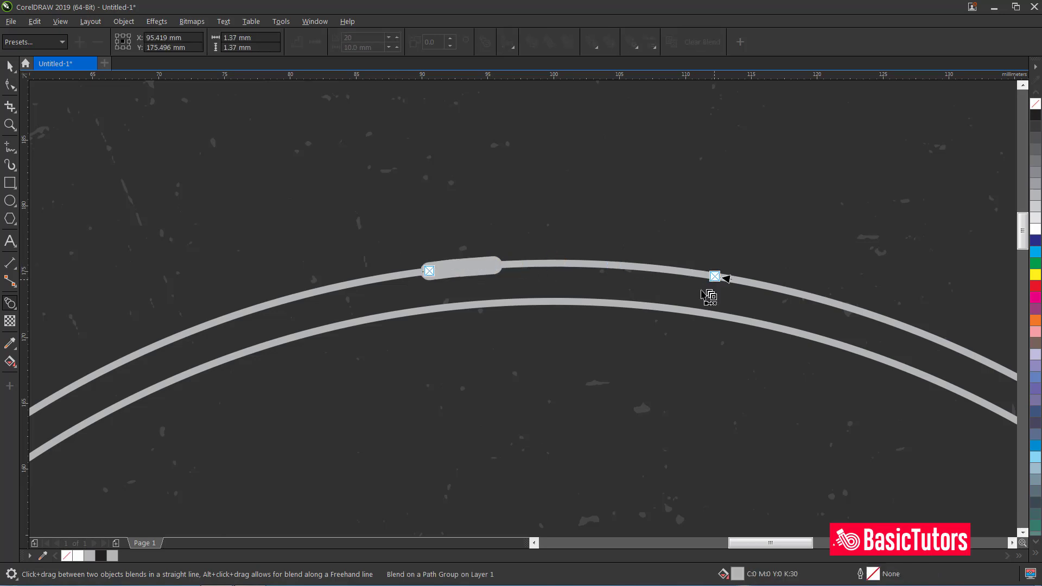
pyautogui.click(429, 271)
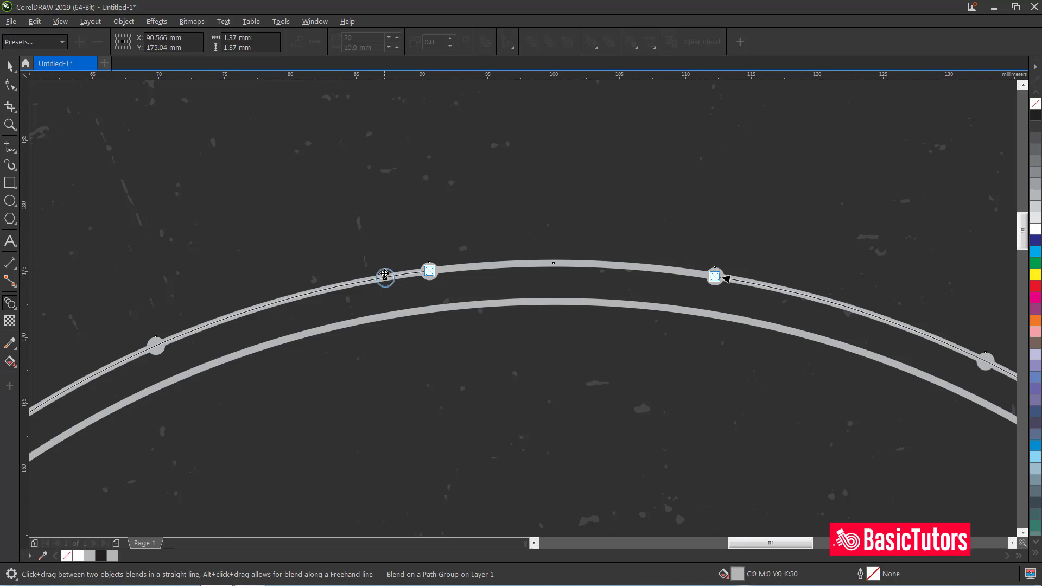
pyautogui.moveTo(523, 266); pyautogui.dragTo(523, 265)
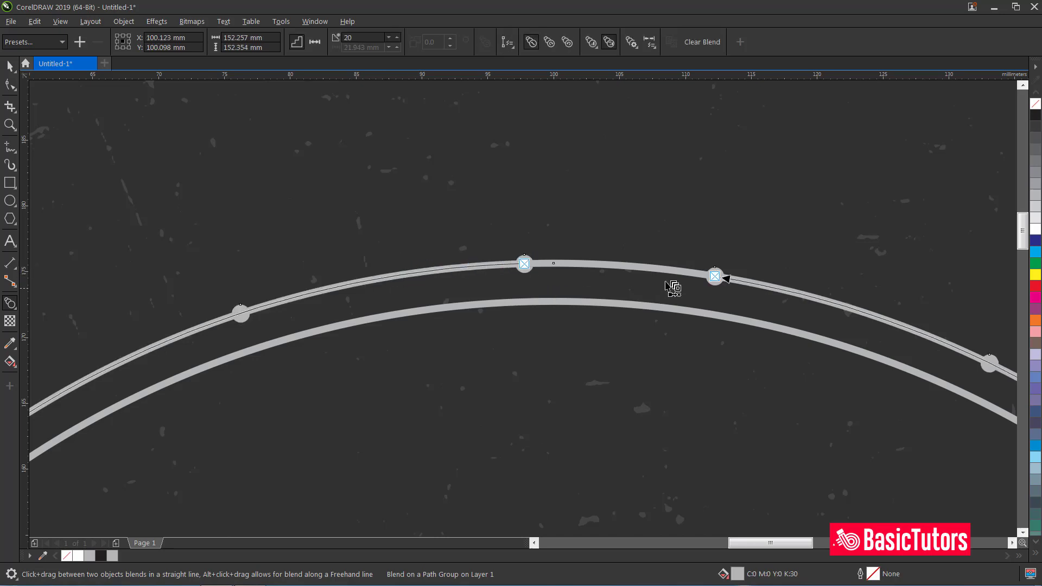
pyautogui.moveTo(722, 278); pyautogui.dragTo(578, 264)
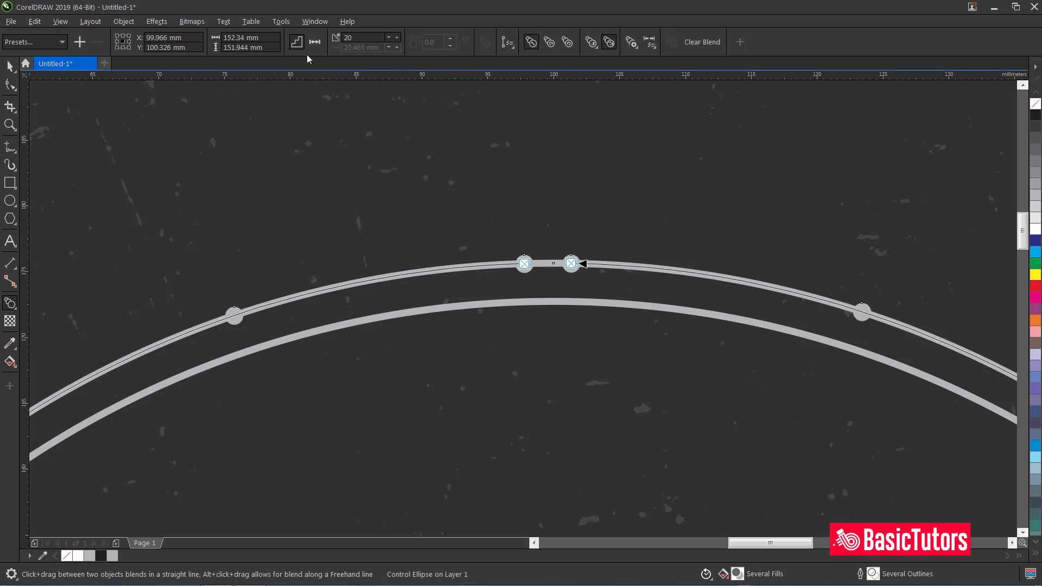
# - Set the number of blend steps to 138
pyautogui.doubleClick(348, 38)
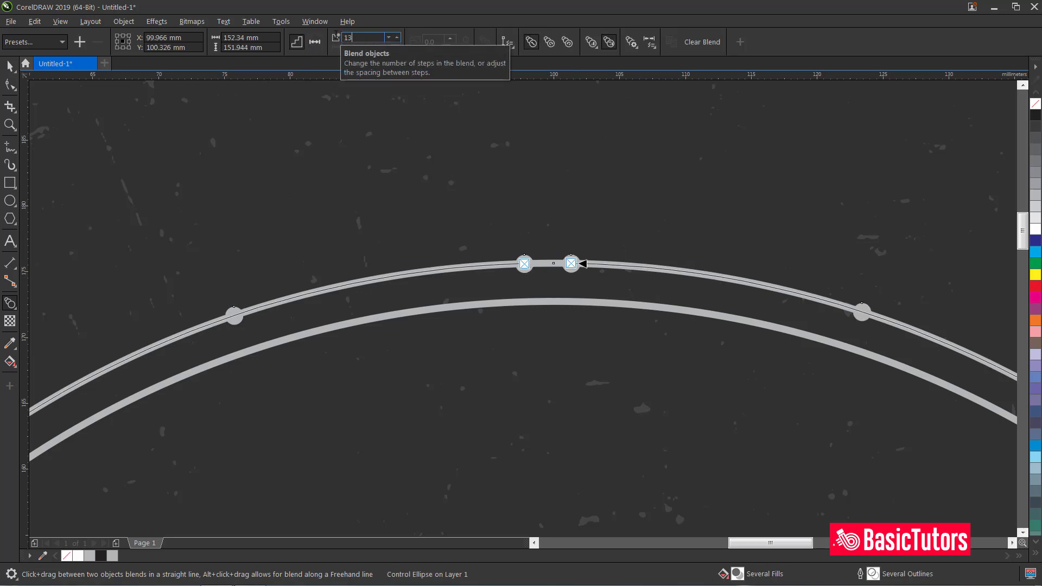
pyautogui.write('8')
pyautogui.press('Return')
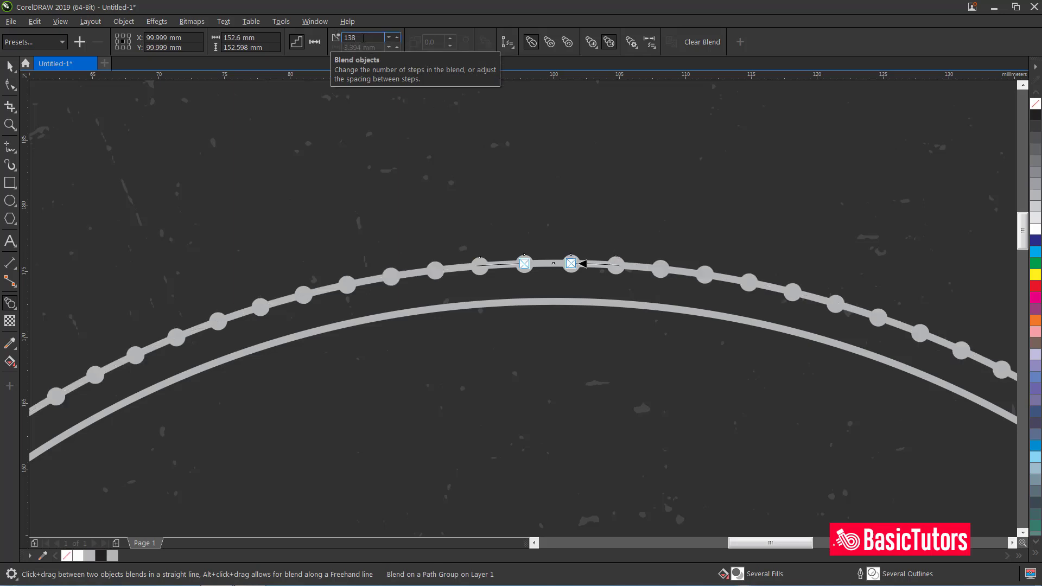
# - Remove the outline from the outer circle that serves as the dots' path
pyautogui.click(10, 65)
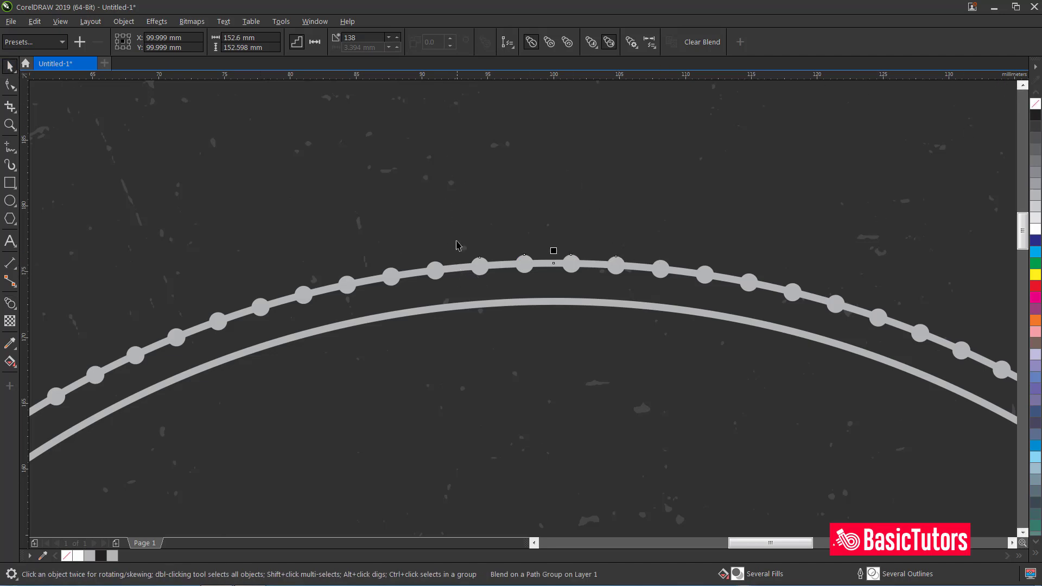
pyautogui.click(456, 272)
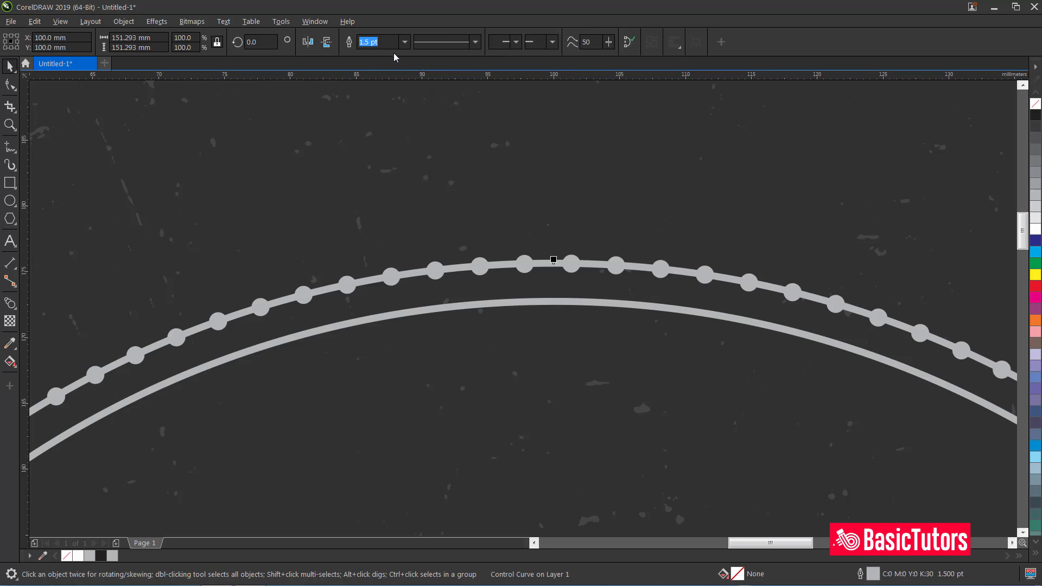
pyautogui.rightClick(1035, 108)
pyautogui.click(628, 197)
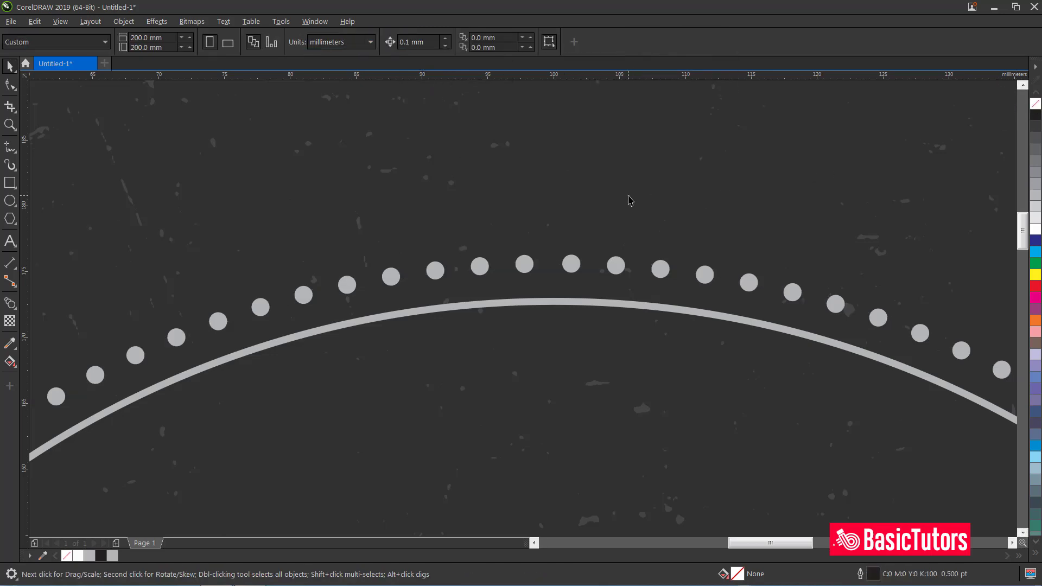
pyautogui.scroll(-3, 628, 197)
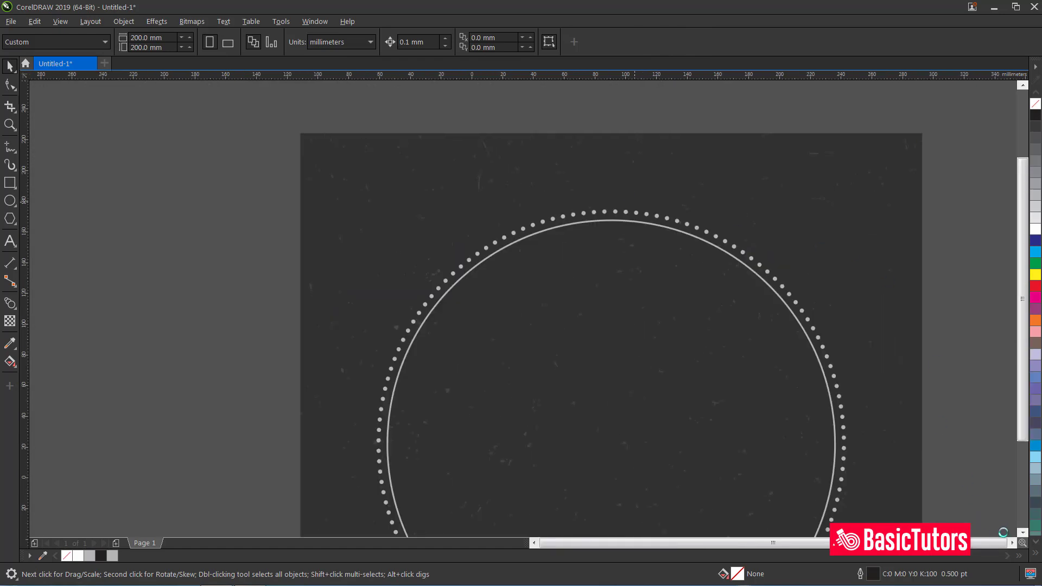
pyautogui.click(1023, 534)
pyautogui.press('z')
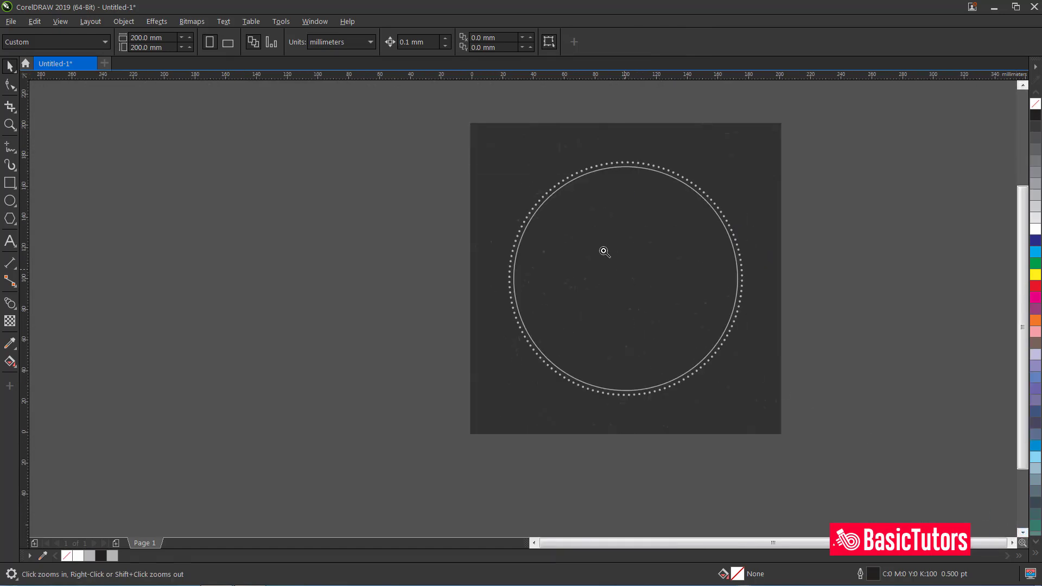
pyautogui.moveTo(823, 372); pyautogui.dragTo(855, 418)
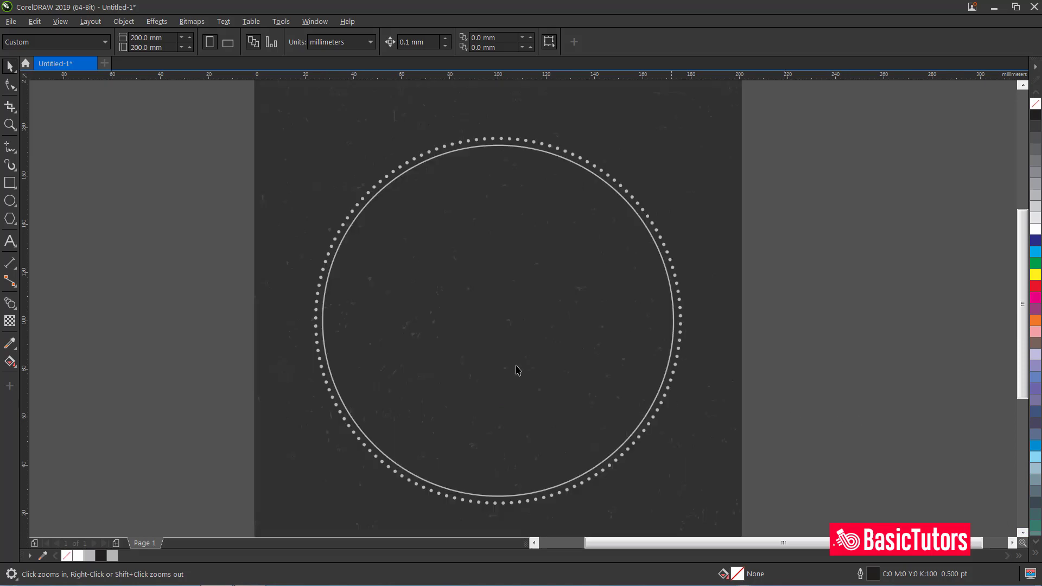
# - Add a concentric copy of the solid ring, 136 mm in diameter
pyautogui.click(9, 183)
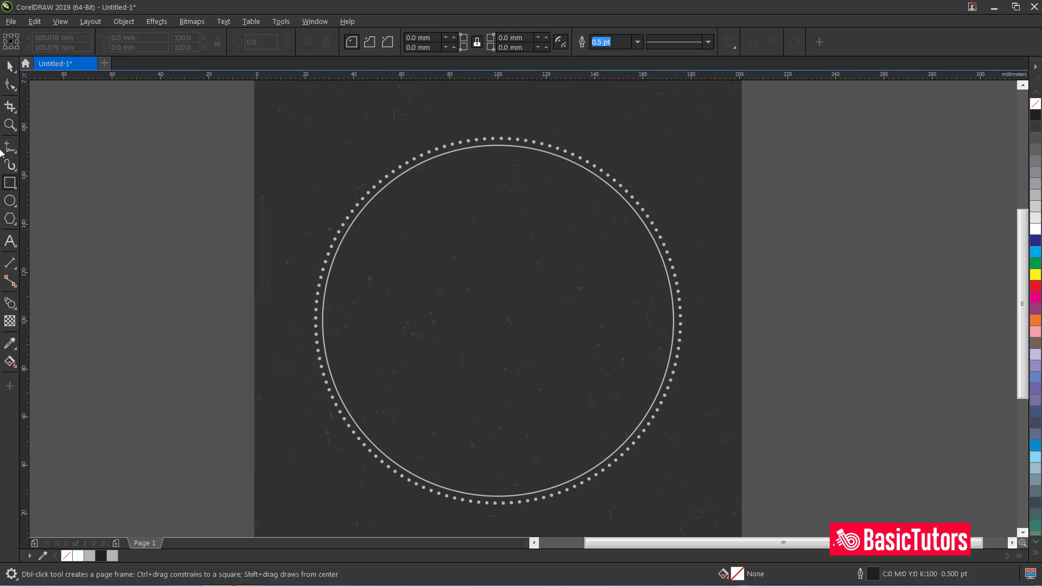
pyautogui.click(10, 66)
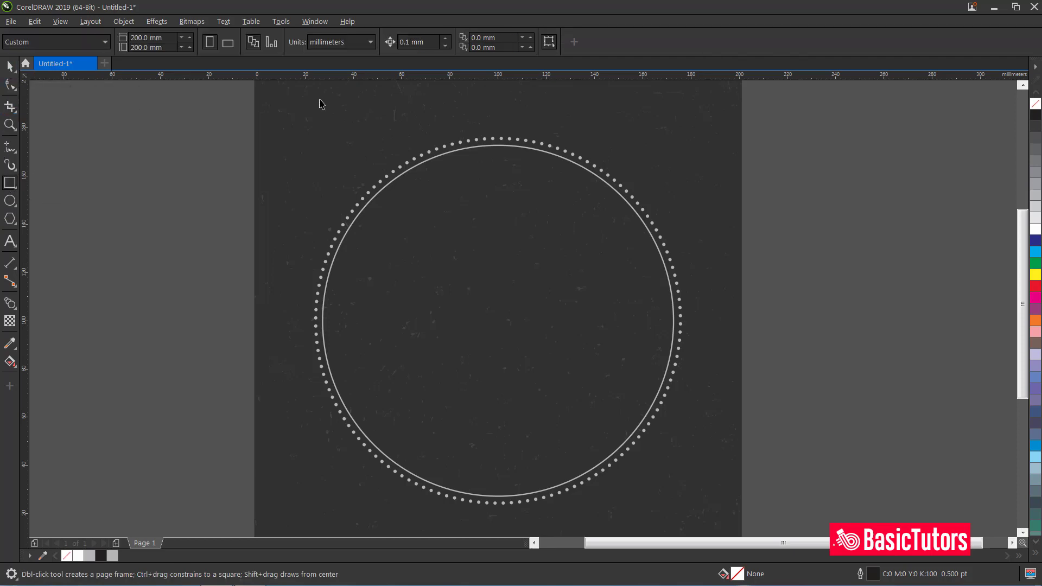
pyautogui.click(594, 178)
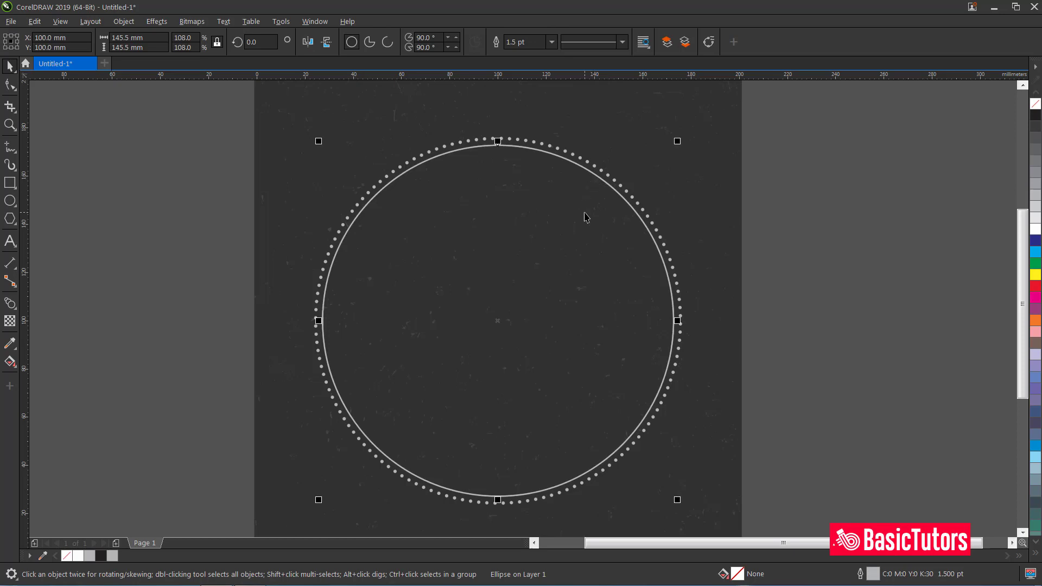
pyautogui.click(127, 38)
pyautogui.write('136')
pyautogui.press('Return')
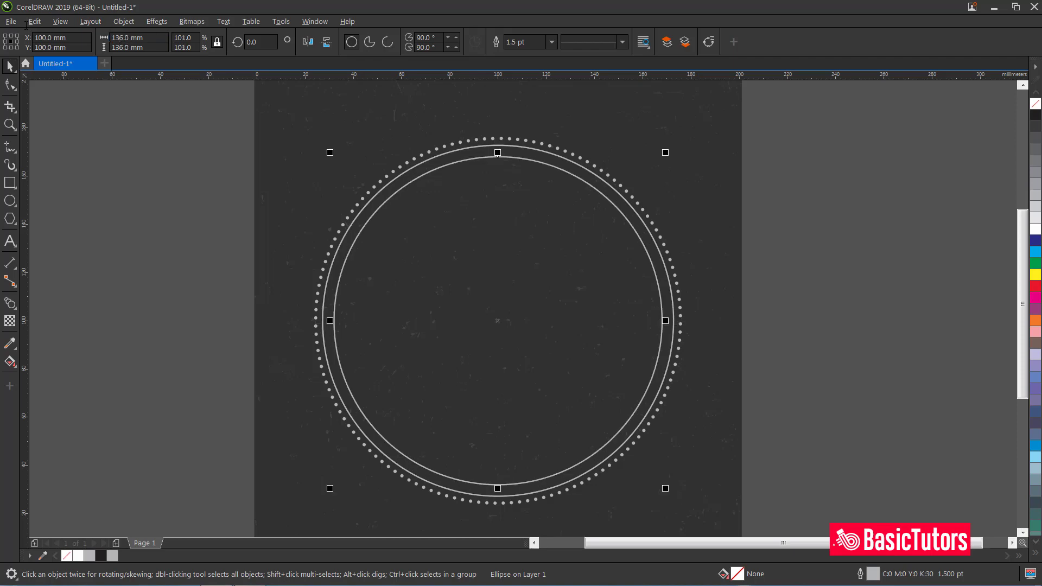
# - Turn the 136 mm circle into a pie with a starting angle of 220° and an ending angle of 320°
pyautogui.click(790, 254)
pyautogui.click(639, 238)
pyautogui.click(426, 37)
pyautogui.write('220')
pyautogui.press('Tab')
pyautogui.write('320')
pyautogui.press('Return')
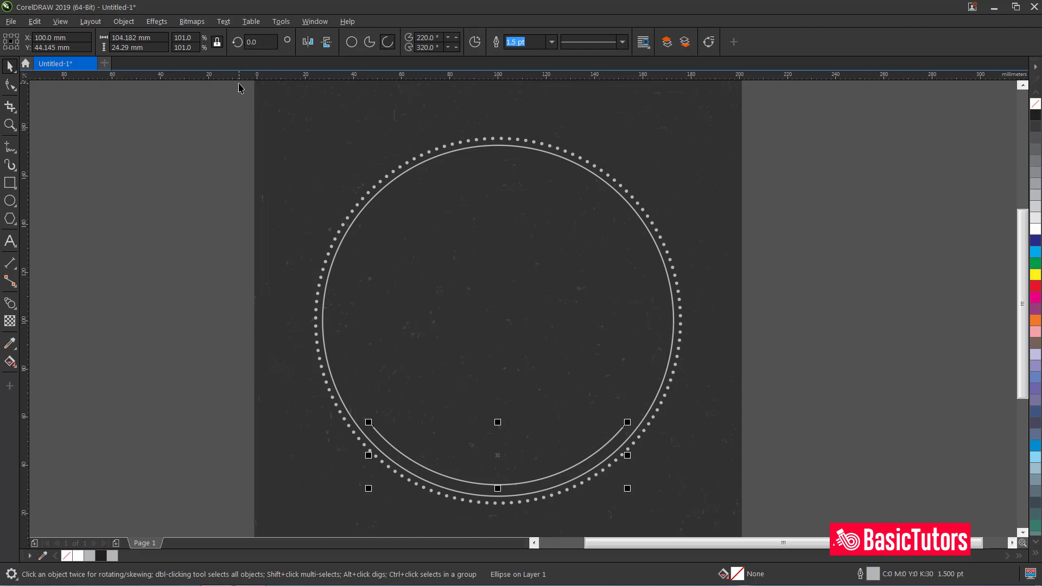
pyautogui.click(369, 42)
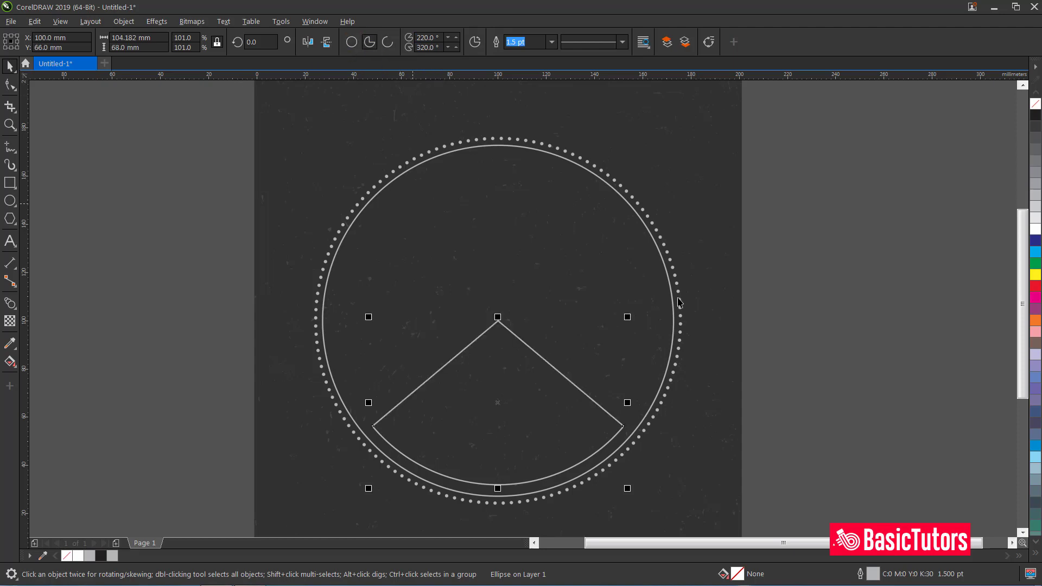
# - Add a concentric 108 mm copy of the solid ring and trim the pie with it to form a curved band
pyautogui.click(700, 265)
pyautogui.click(657, 244)
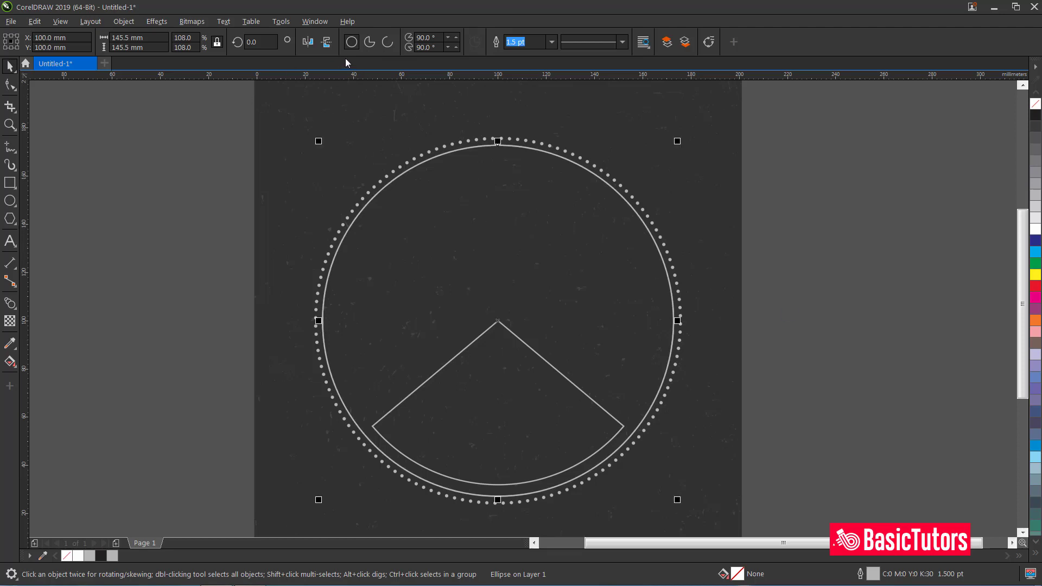
pyautogui.click(163, 41)
pyautogui.write('108')
pyautogui.press('Return')
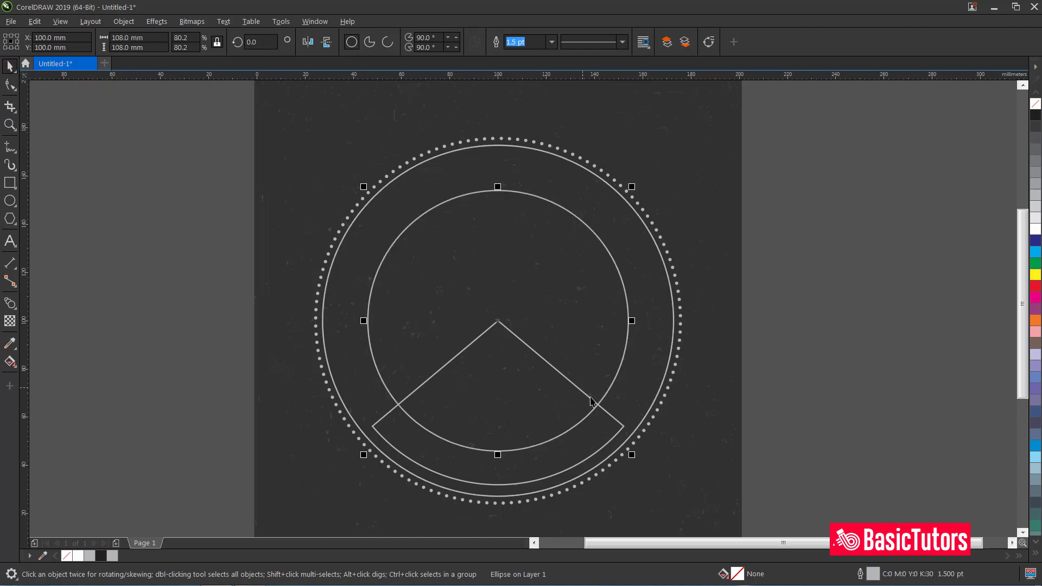
pyautogui.keyDown('shift'); pyautogui.click(614, 422); pyautogui.keyUp('shift')
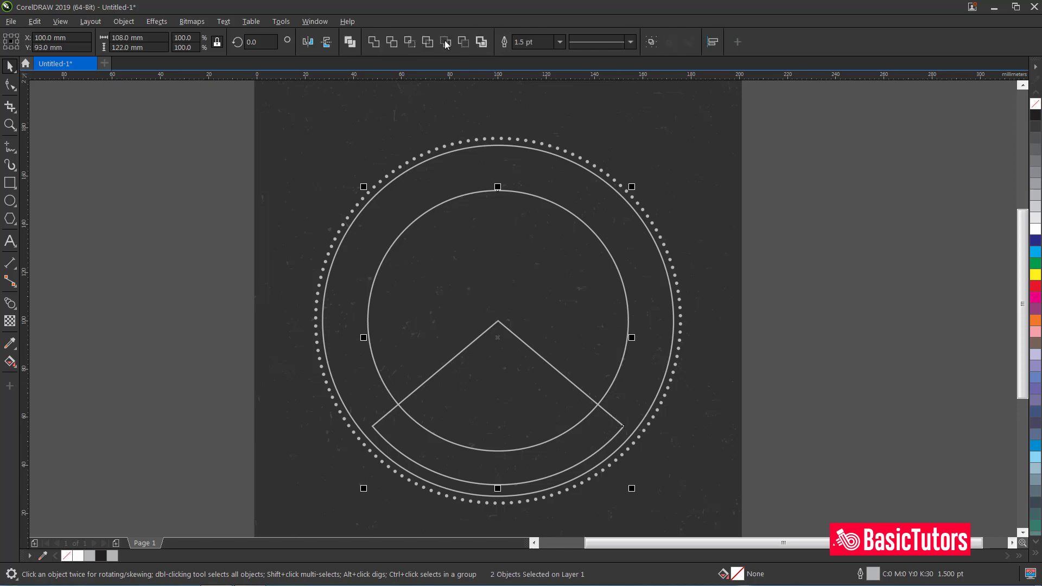
pyautogui.click(396, 46)
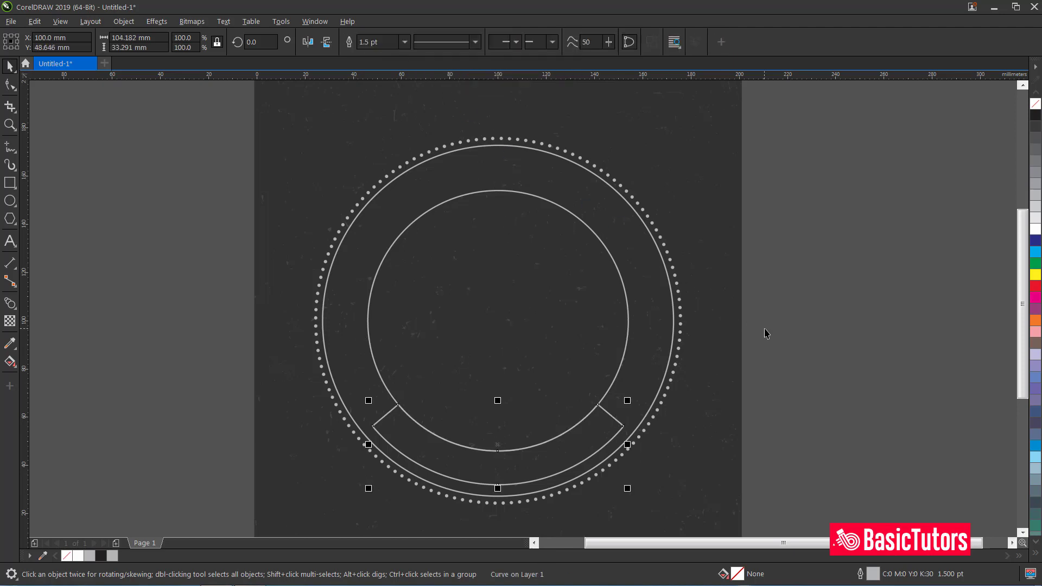
# - Enlarge the 108 mm circle about its center so its lower part runs inside the curved band
pyautogui.click(698, 326)
pyautogui.click(622, 282)
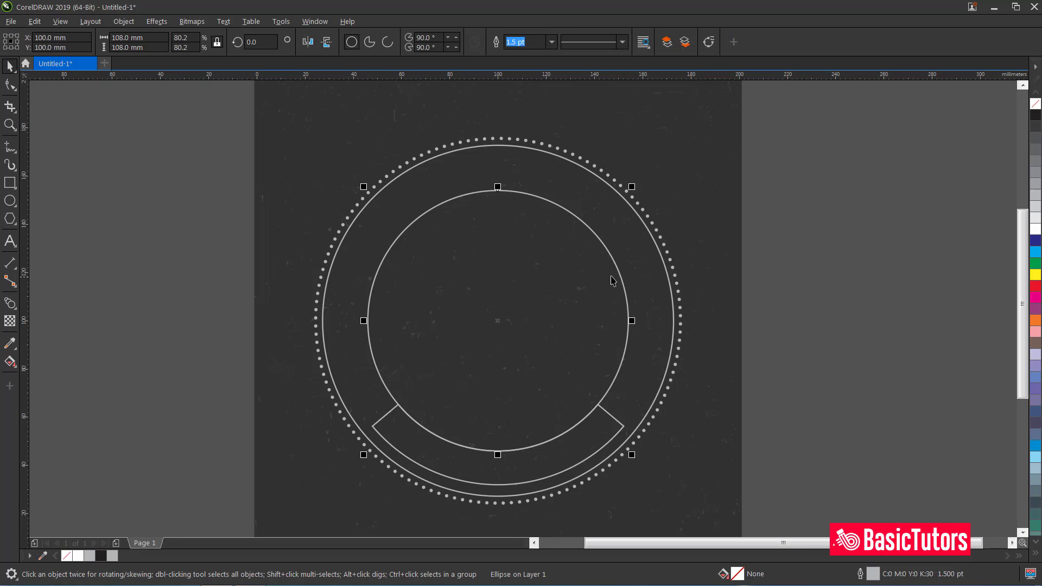
pyautogui.moveTo(632, 186); pyautogui.dragTo(674, 160)
pyautogui.click(817, 391)
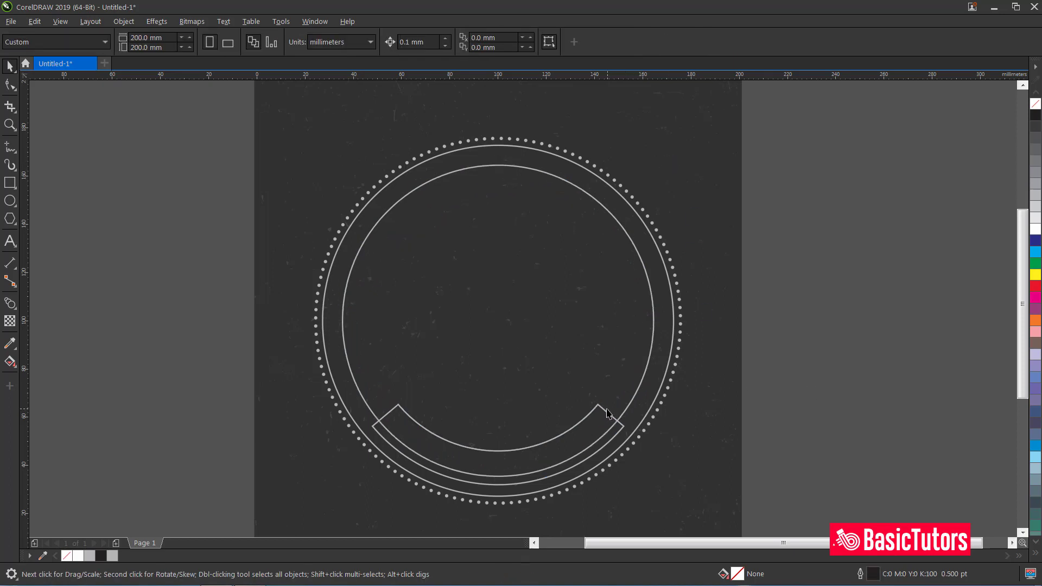
# - Set the curved band's outline width to 3.5 pt
pyautogui.click(604, 412)
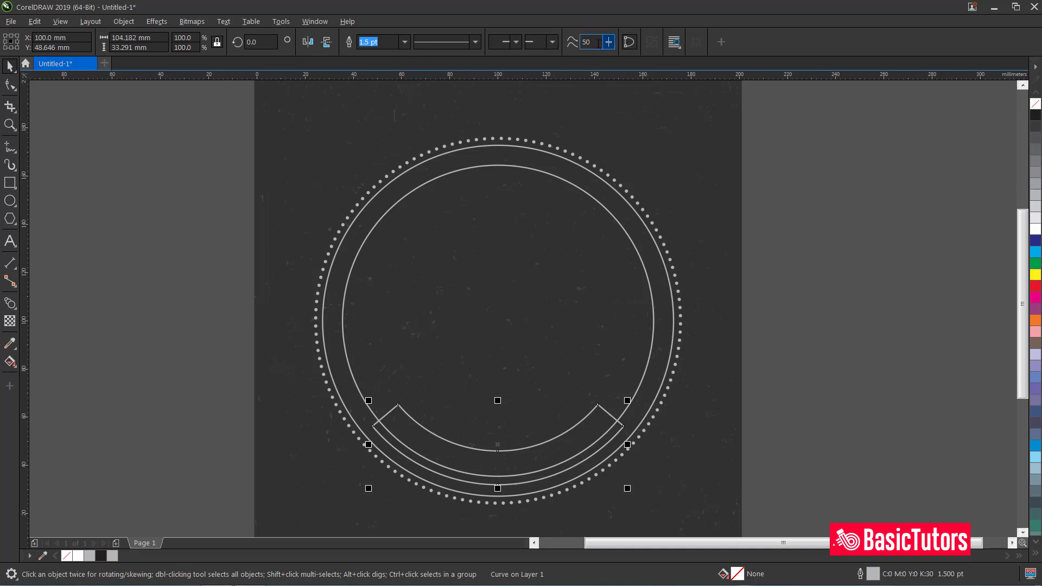
pyautogui.write('3')
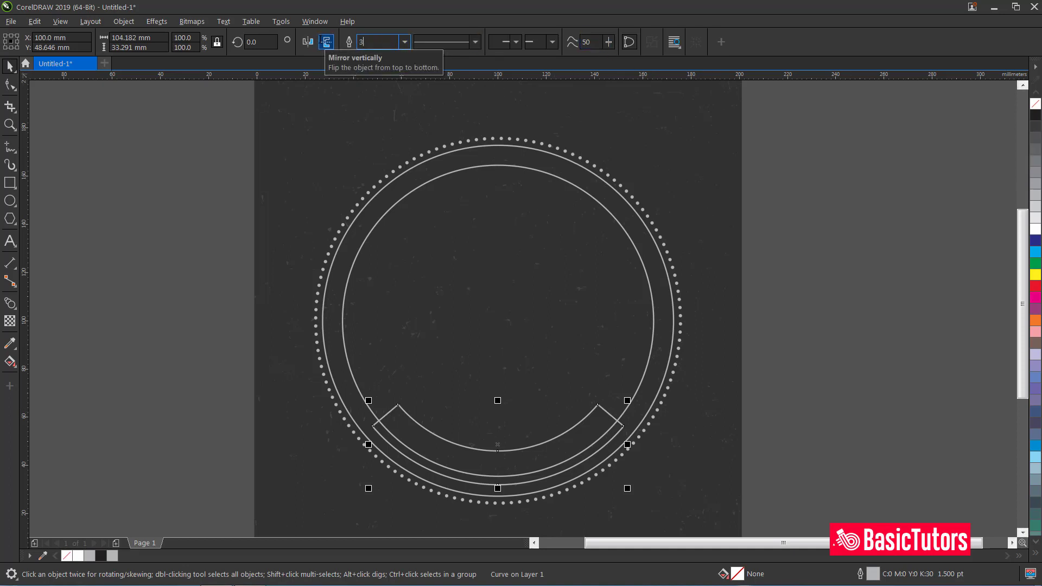
pyautogui.write('.5')
pyautogui.press('Return')
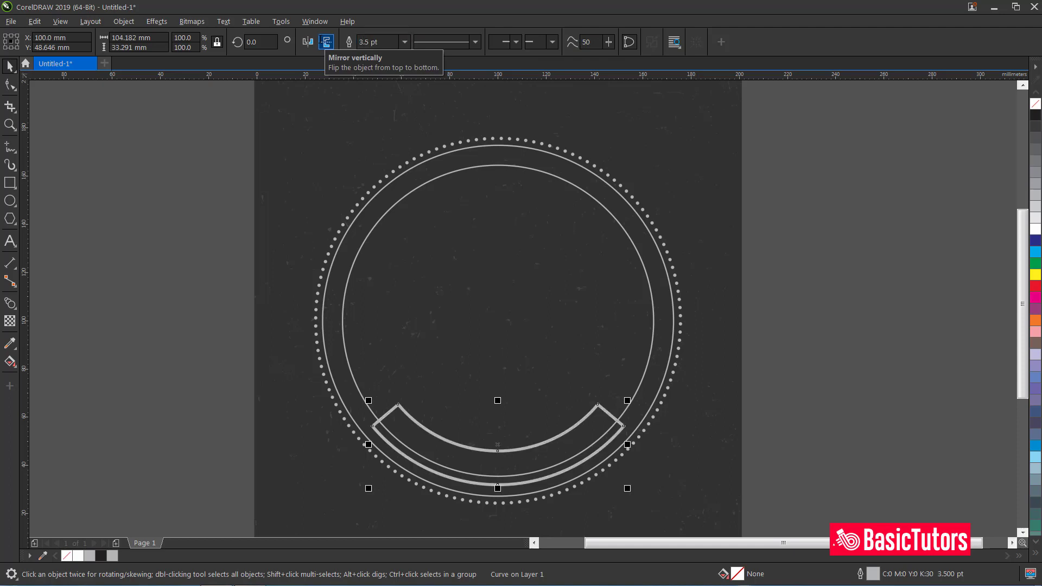
pyautogui.click(831, 274)
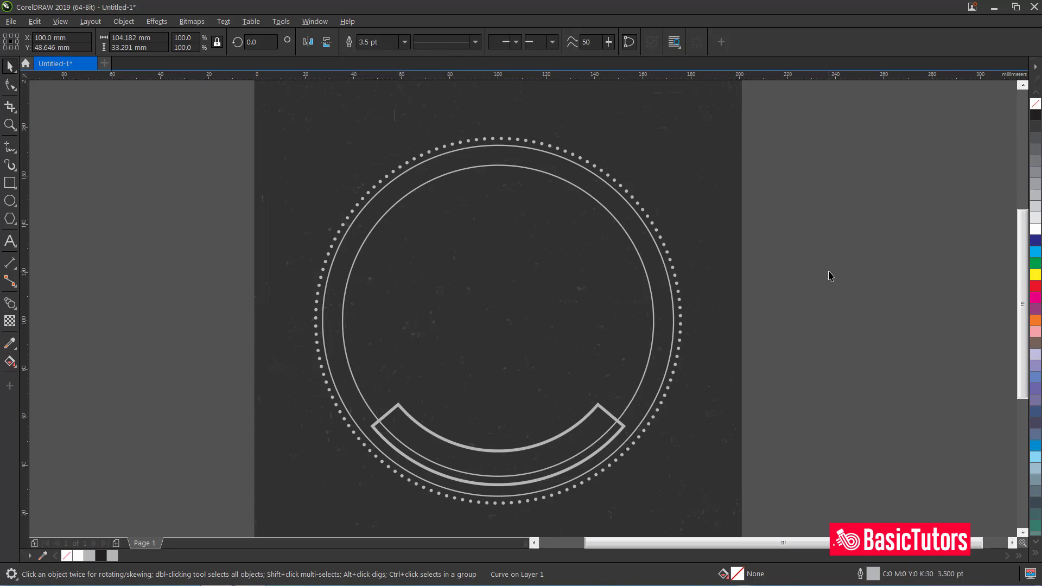
# - Enlarge the innermost circle slightly about its center to about 132 mm, closer to the band's lower edge
pyautogui.click(607, 417)
pyautogui.moveTo(1017, 358); pyautogui.dragTo(1026, 381)
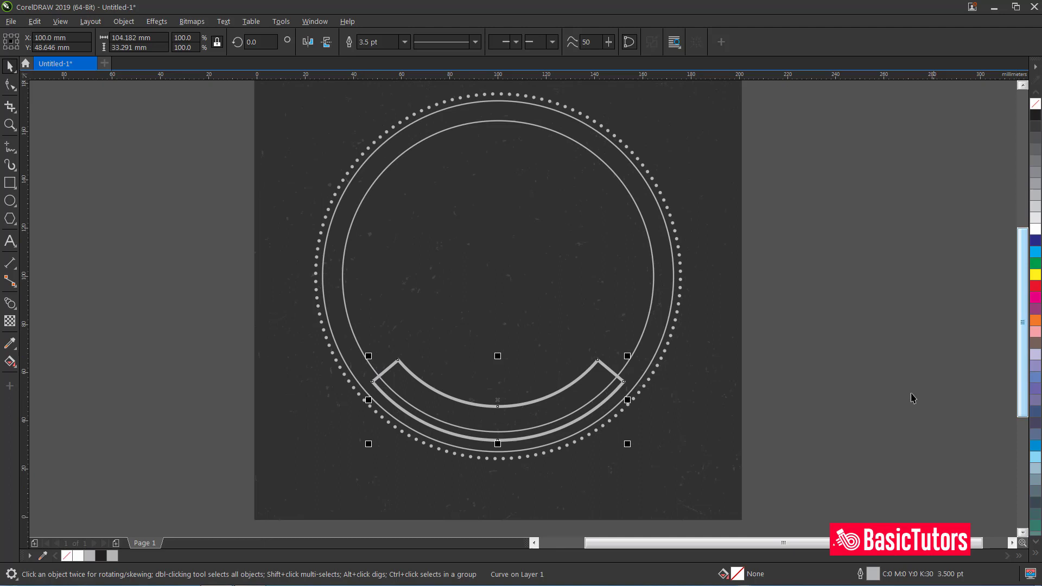
pyautogui.click(630, 198)
pyautogui.moveTo(661, 116); pyautogui.dragTo(664, 112)
pyautogui.click(815, 266)
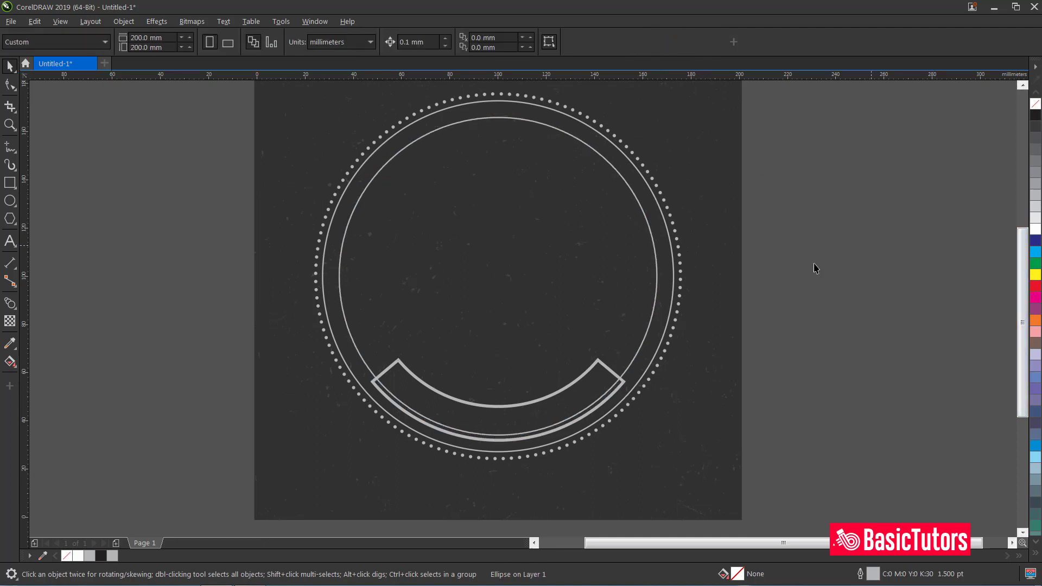
# - Add the artistic text "BREWED WITH LOVE" beside the emblem
pyautogui.click(10, 240)
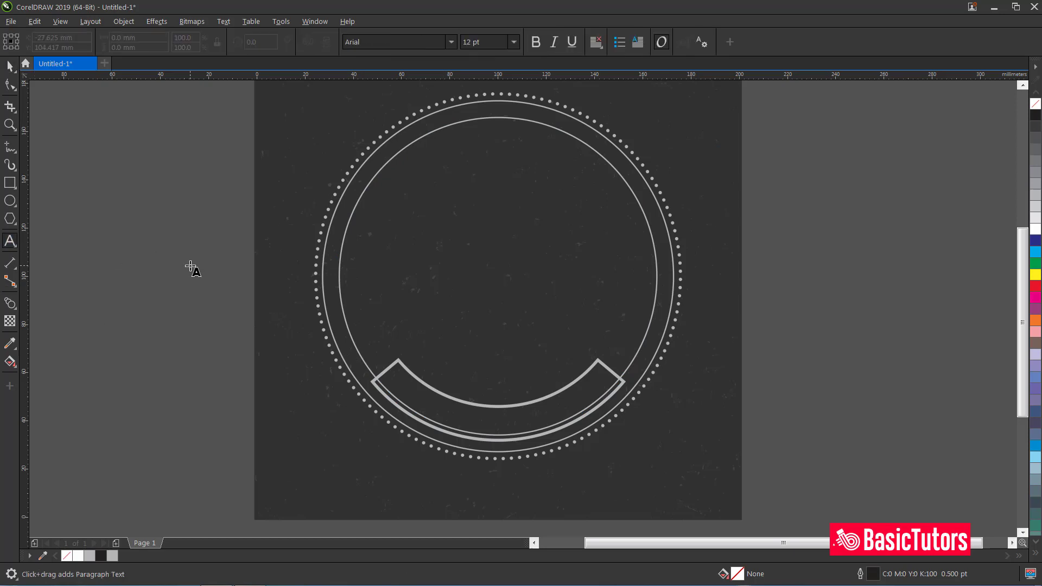
pyautogui.click(191, 267)
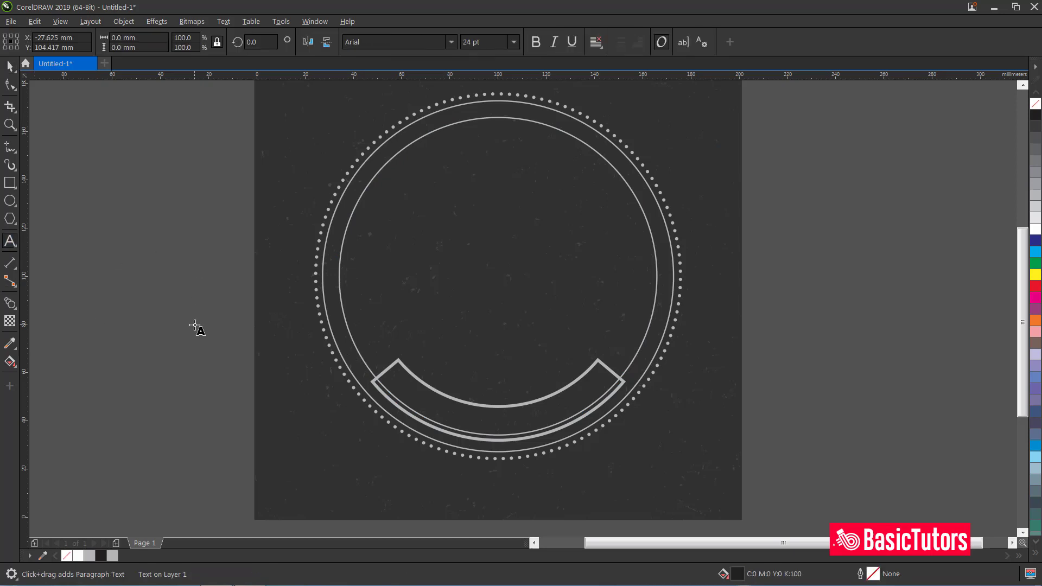
pyautogui.write('BRE')
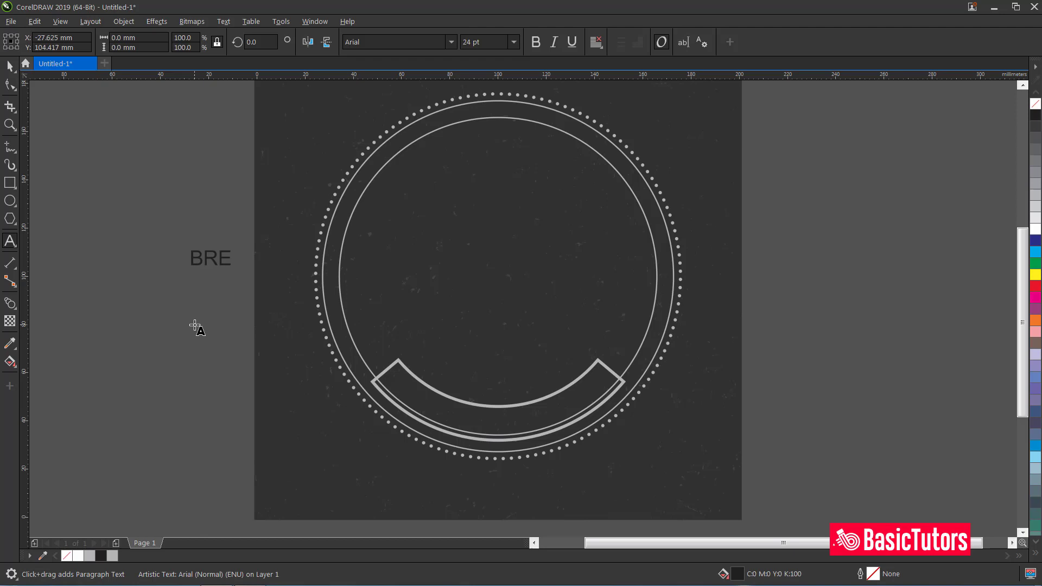
pyautogui.write('WED WITH LOVE')
pyautogui.hotkey('ctrl', 'space')
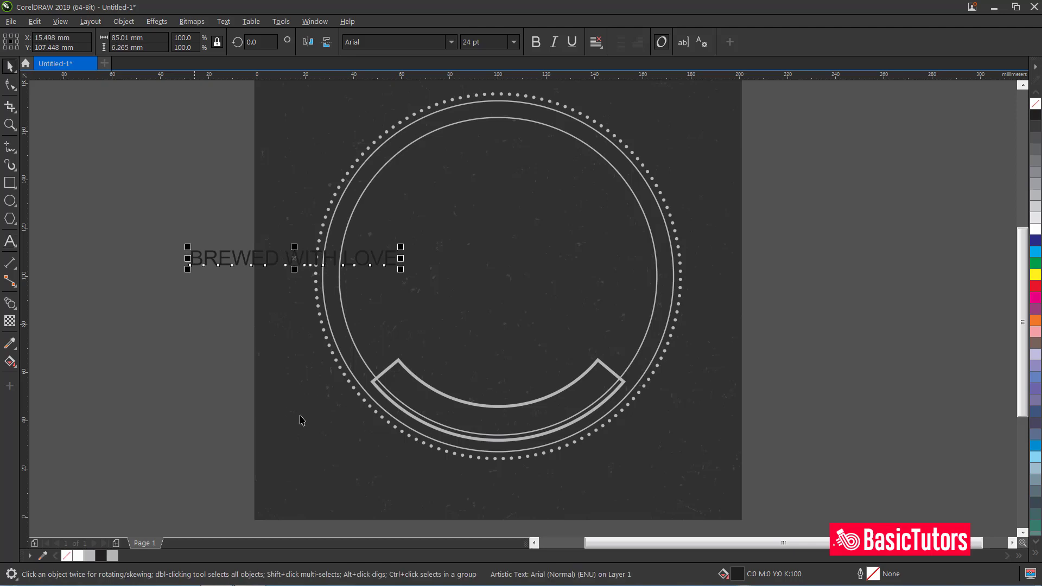
# - Fit the "BREWED WITH LOVE" text to the innermost circle as its path
pyautogui.keyDown('shift'); pyautogui.click(365, 365); pyautogui.keyUp('shift')
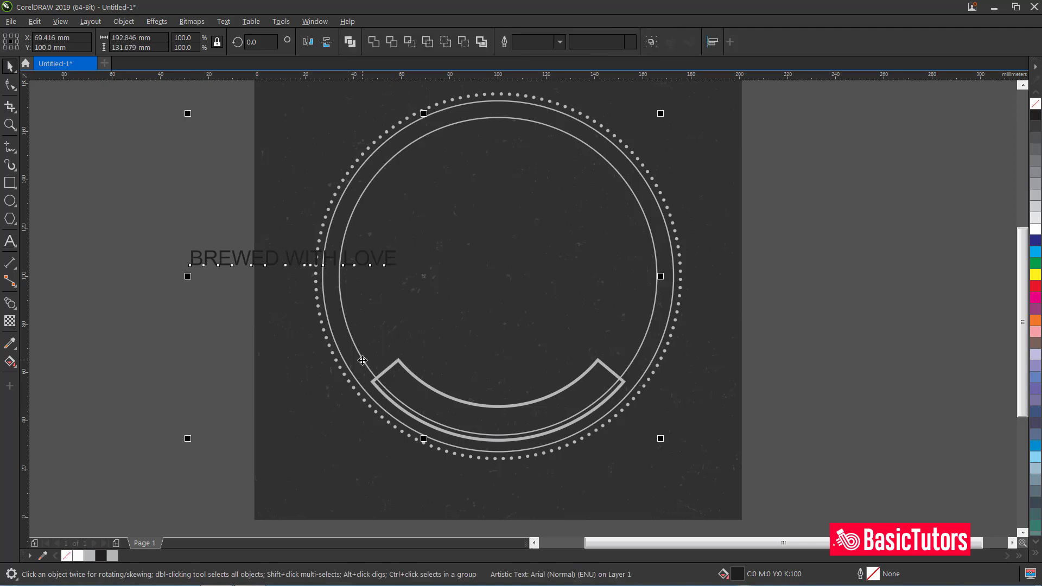
pyautogui.click(223, 21)
pyautogui.click(272, 193)
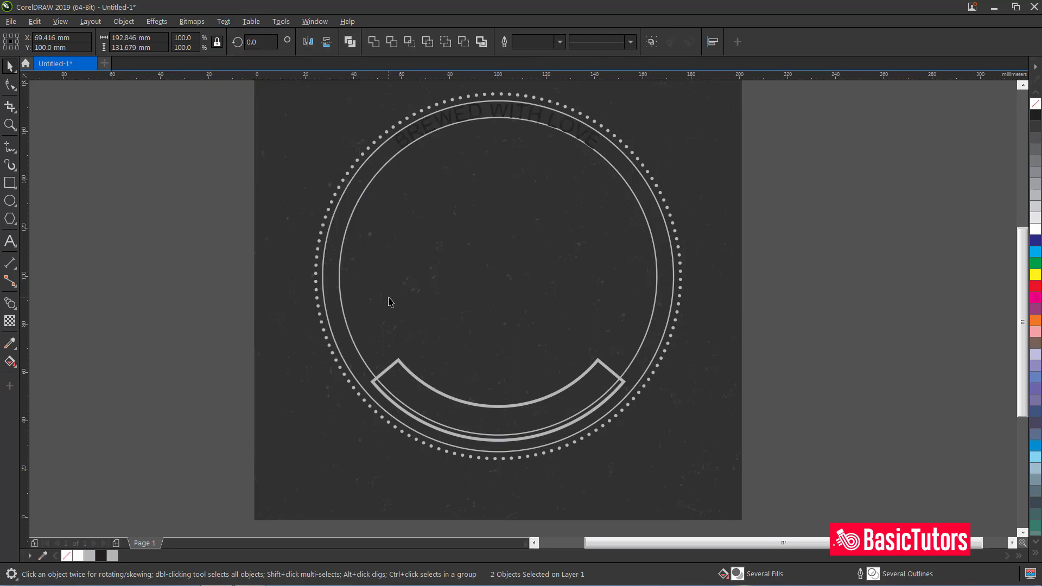
# - Move the path text into the curved band, mirror it horizontally and vertically, and center it in the band
pyautogui.moveTo(400, 158); pyautogui.dragTo(610, 392)
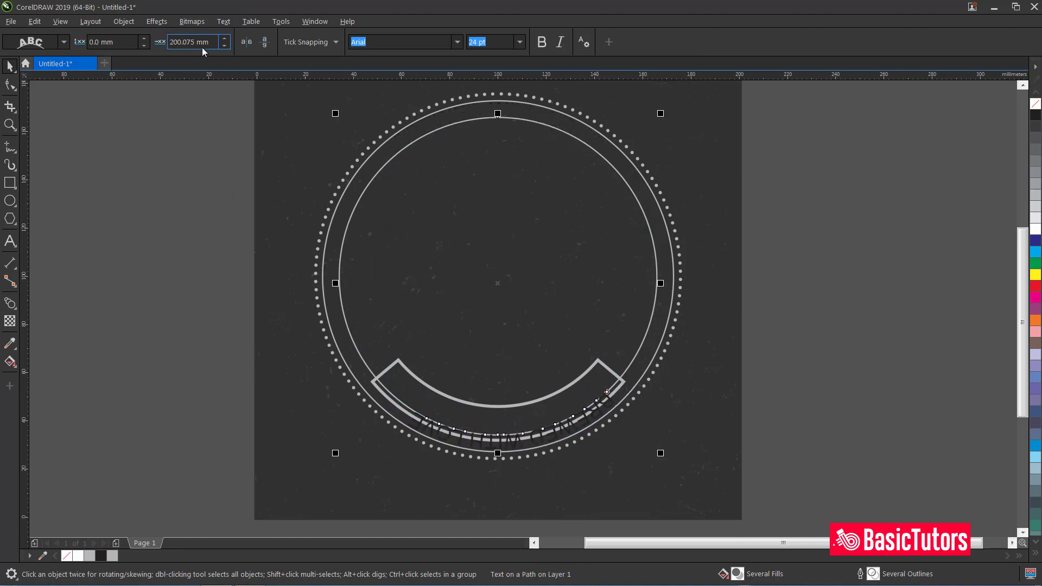
pyautogui.click(249, 47)
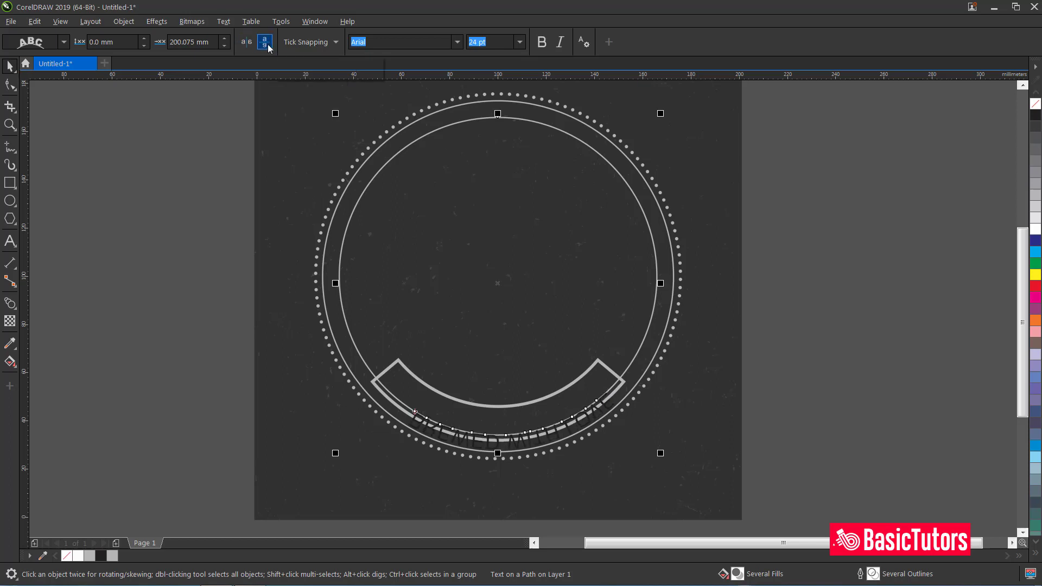
pyautogui.click(268, 44)
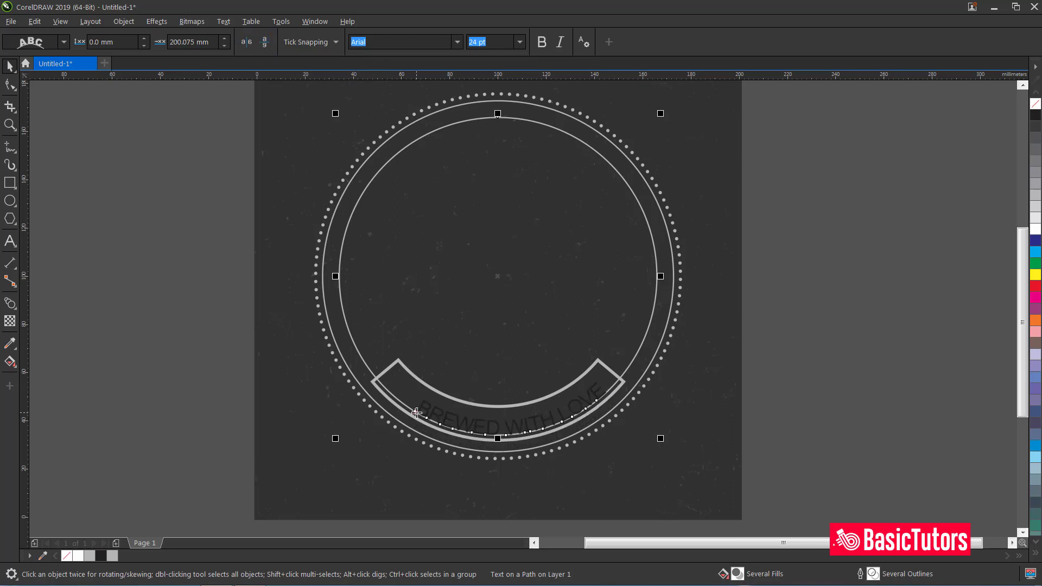
pyautogui.moveTo(415, 412); pyautogui.dragTo(398, 404)
# - Set the "BREWED WITH LOVE" path text in the Moonshine Aged font at 35 pt
pyautogui.doubleClick(435, 410)
pyautogui.hotkey('ctrl', 'a')
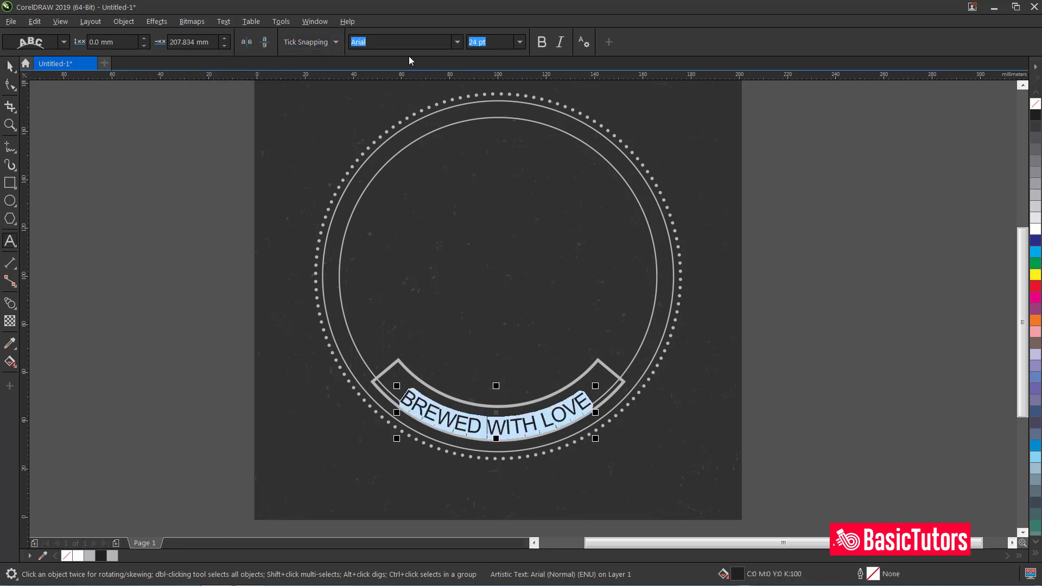
pyautogui.write('Mool')
pyautogui.press('BackSpace')
pyautogui.press('BackSpace')
pyautogui.write('nshine Aged')
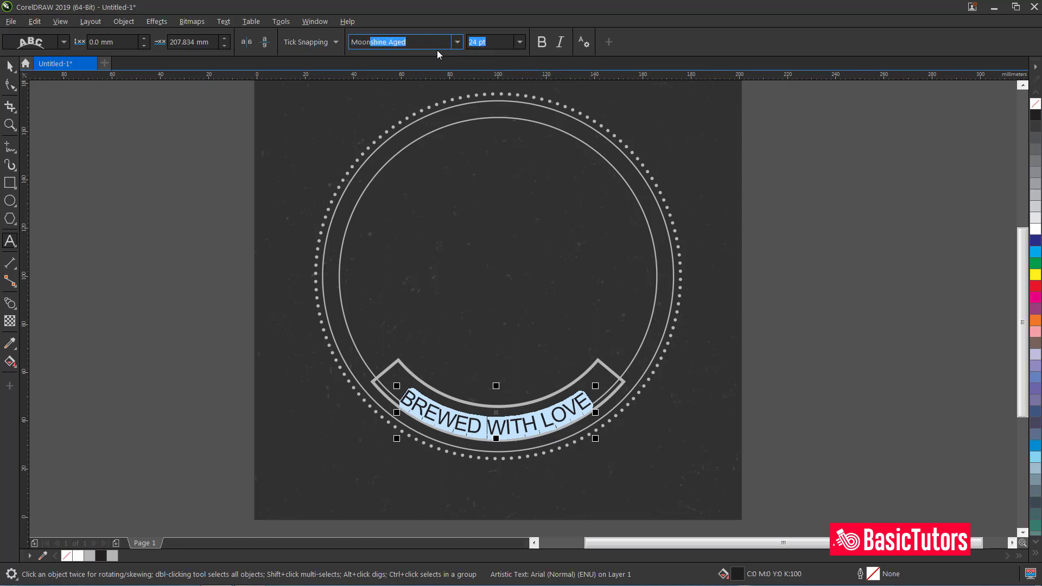
pyautogui.press('Return')
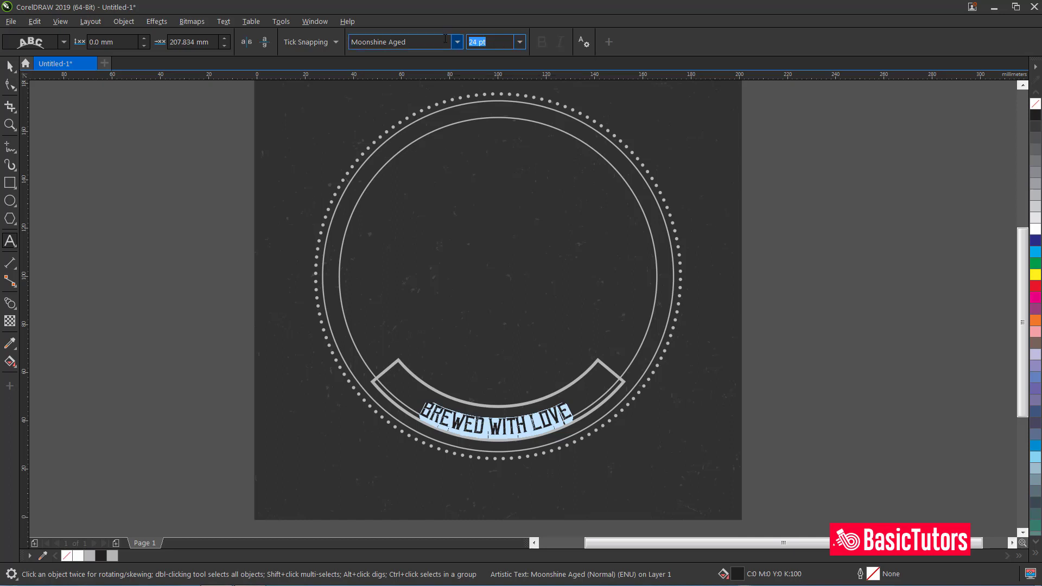
pyautogui.write('35')
pyautogui.press('Return')
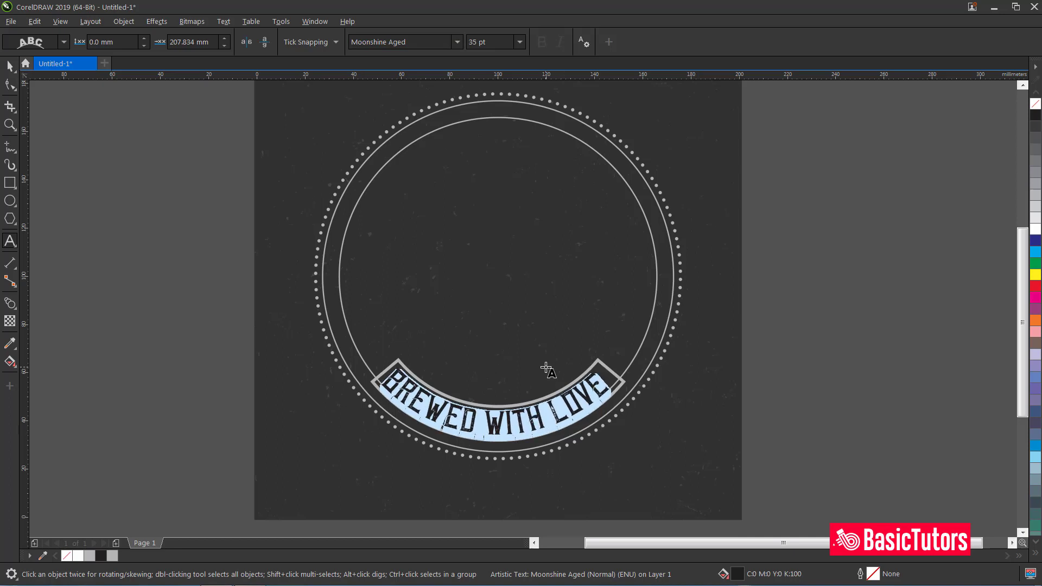
pyautogui.hotkey('ctrl', 'space')
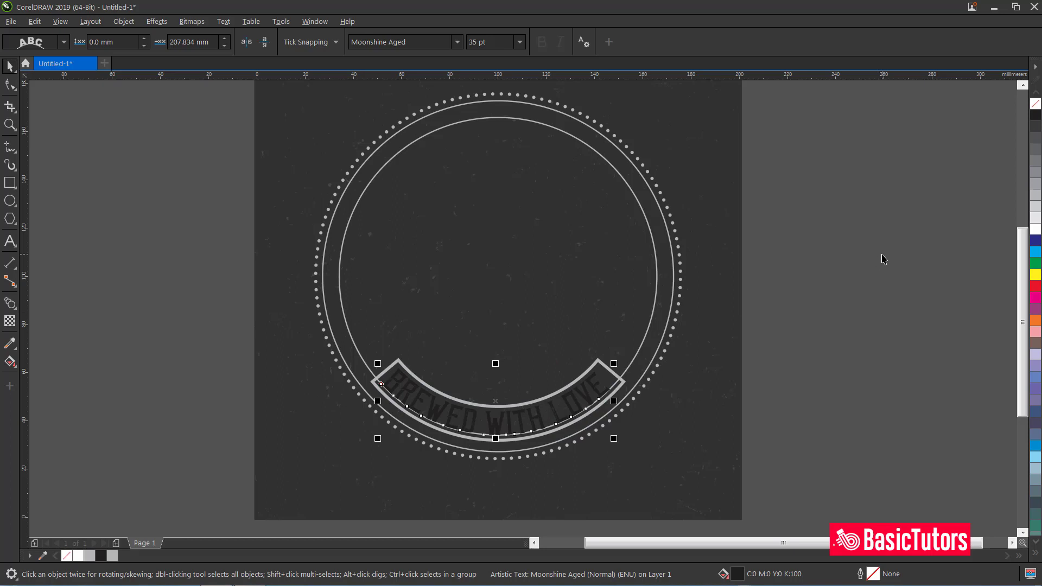
pyautogui.click(884, 259)
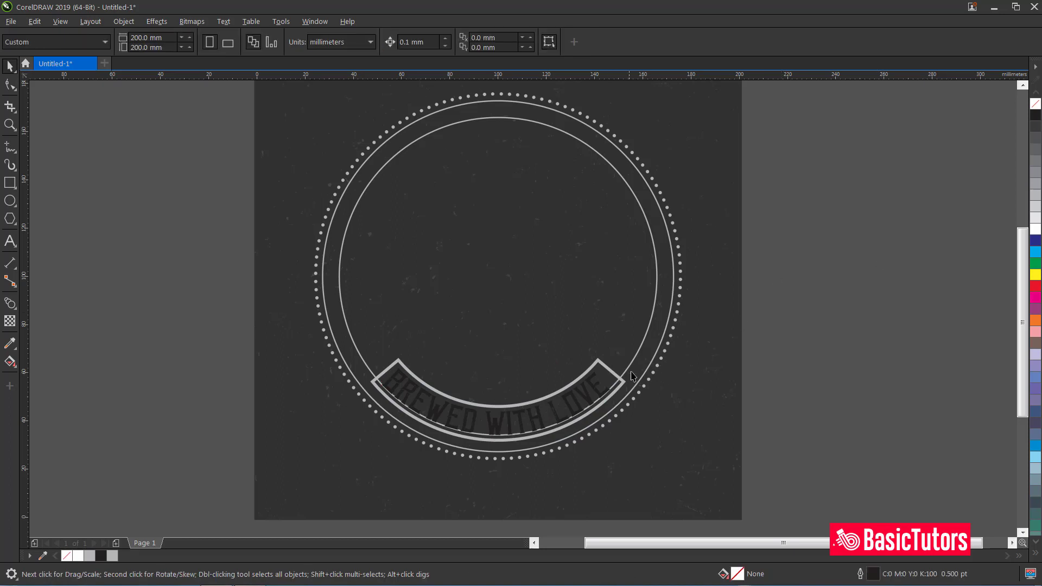
# - Break the "BREWED WITH LOVE" text apart from its path and delete the innermost circle
pyautogui.click(598, 390)
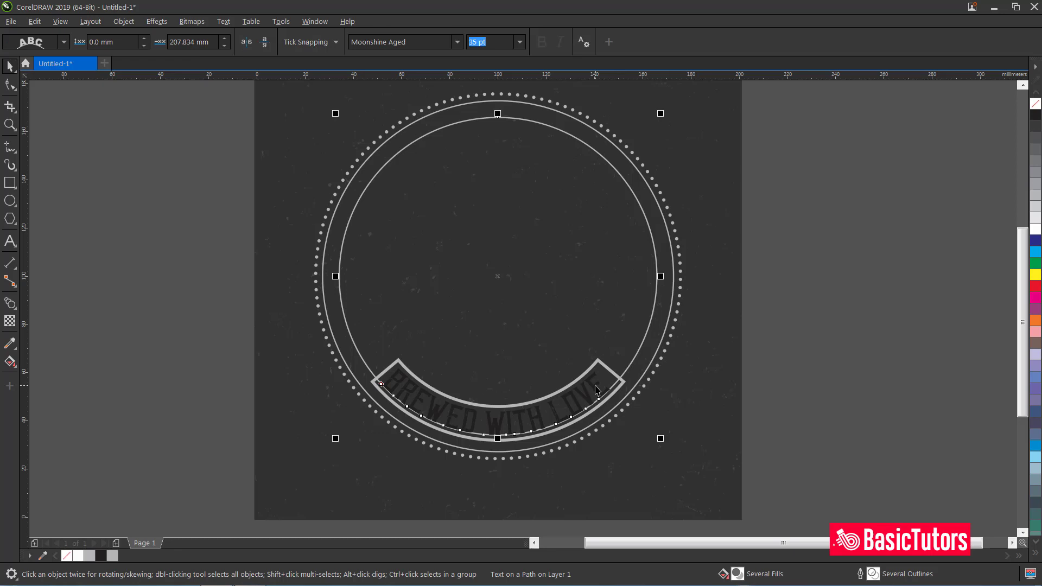
pyautogui.click(597, 390)
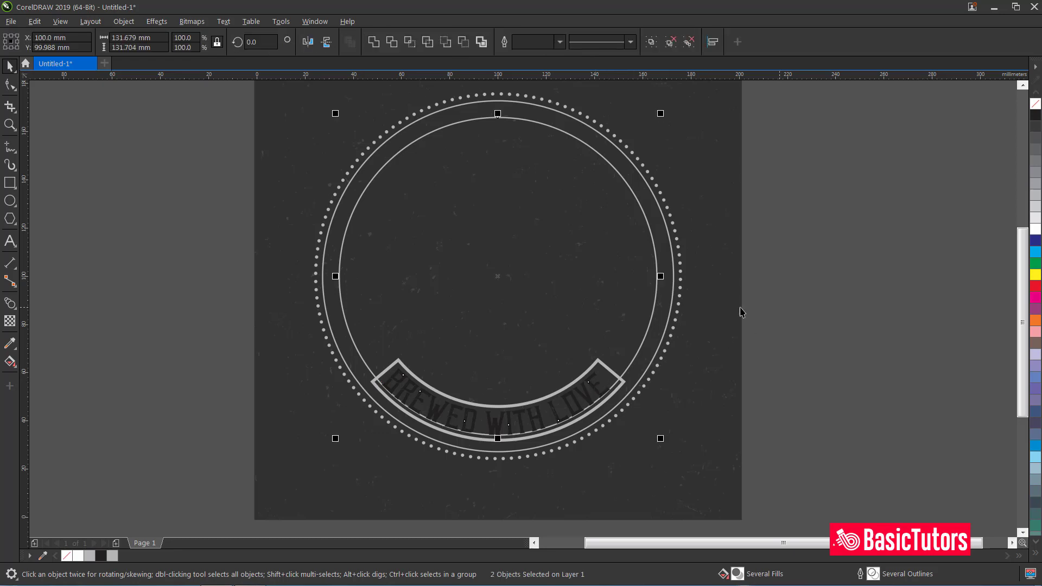
pyautogui.click(658, 298)
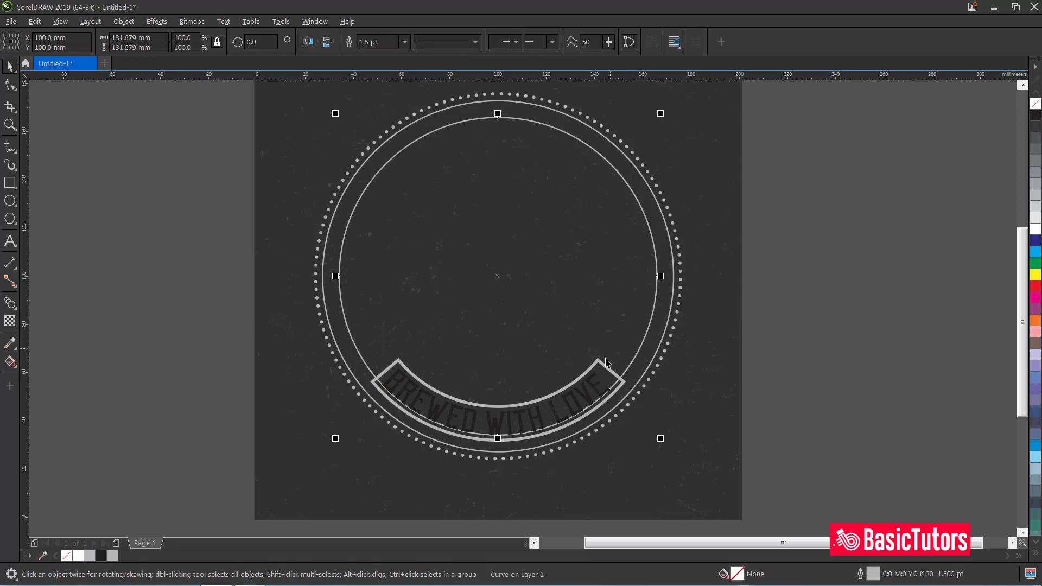
pyautogui.click(589, 387)
pyautogui.click(642, 354)
pyautogui.press('Delete')
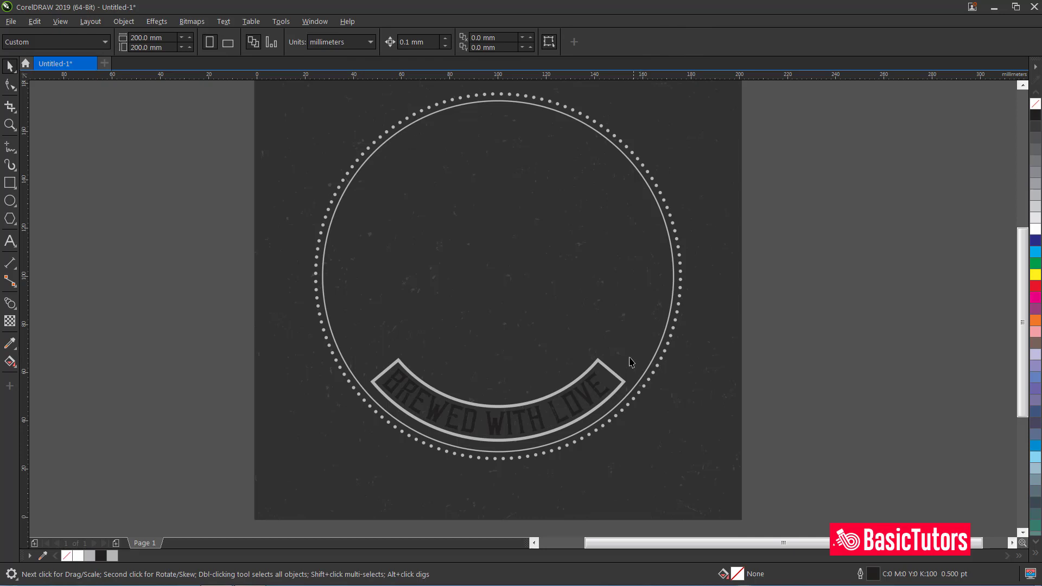
pyautogui.click(600, 372)
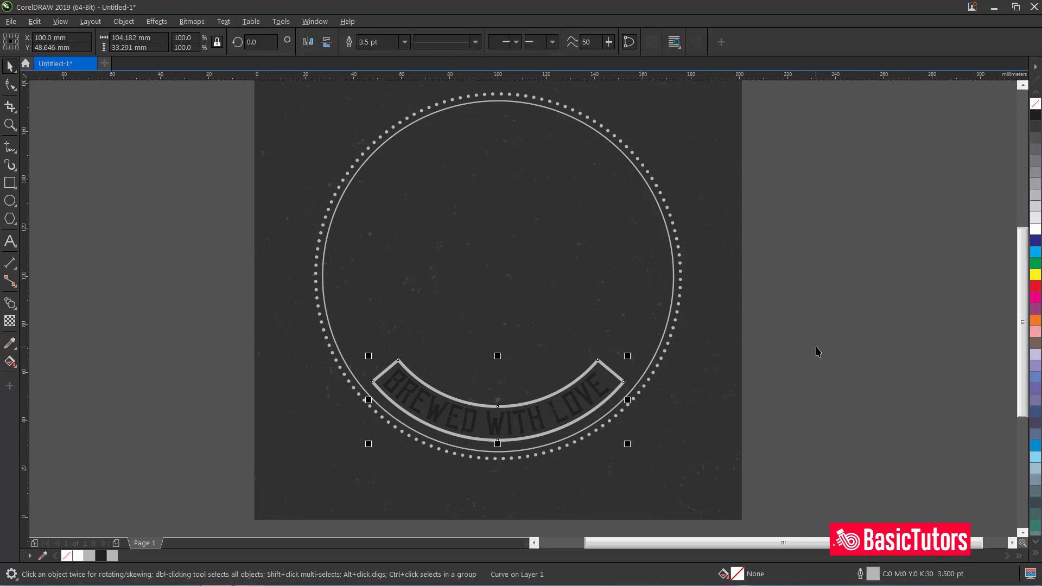
pyautogui.click(766, 363)
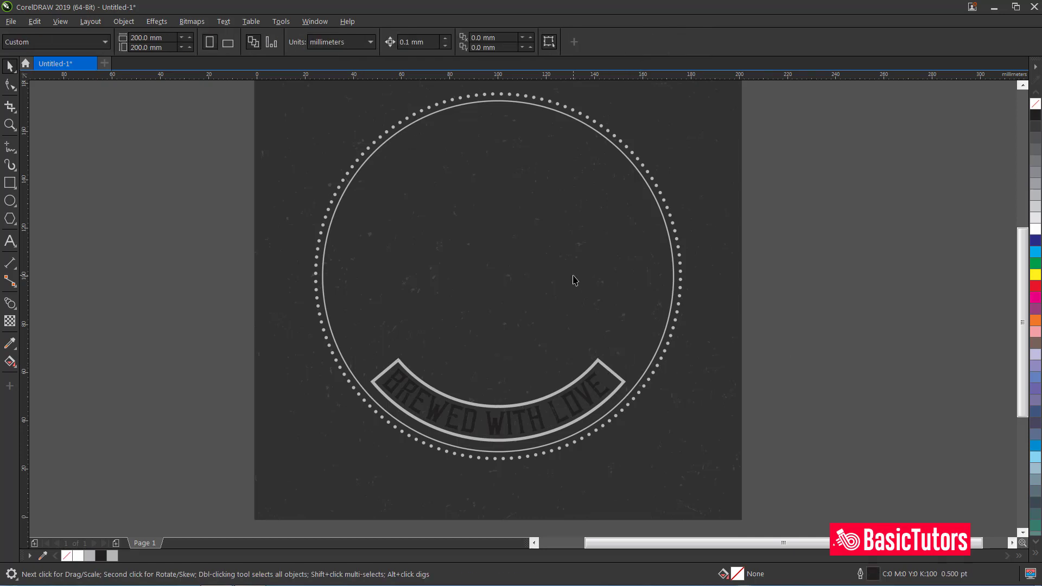
# - Draw a thin horizontal rectangle across the emblem's left side and size it to 49.5 mm wide by 1.6 mm high
pyautogui.click(10, 182)
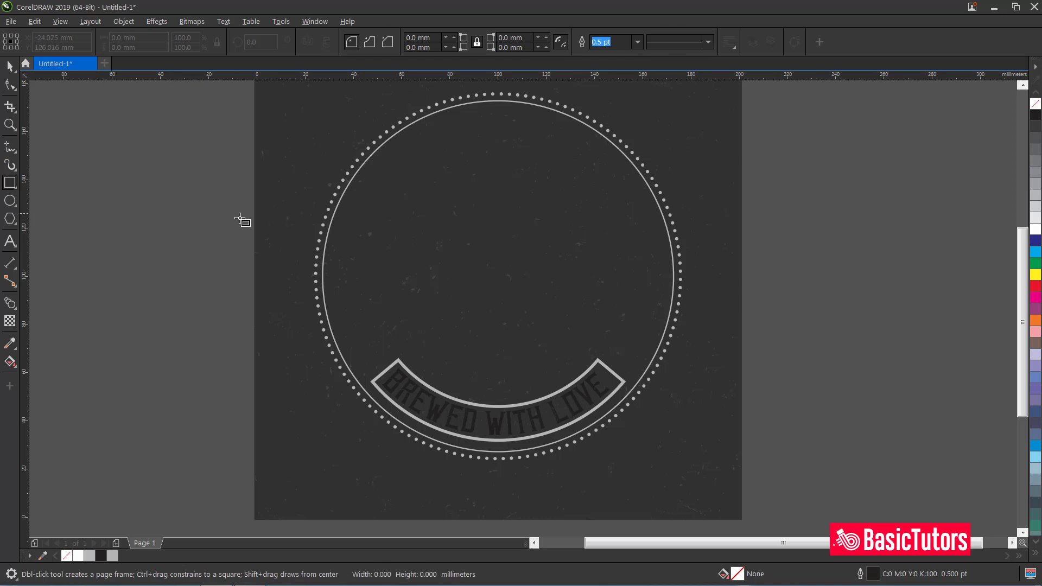
pyautogui.moveTo(199, 215); pyautogui.dragTo(379, 223)
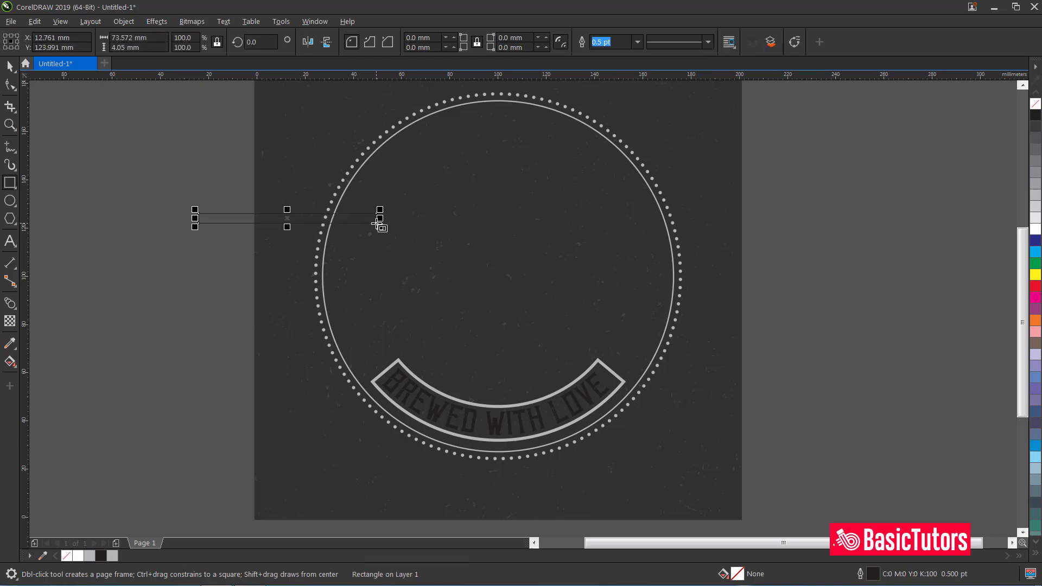
pyautogui.click(125, 38)
pyautogui.click(217, 42)
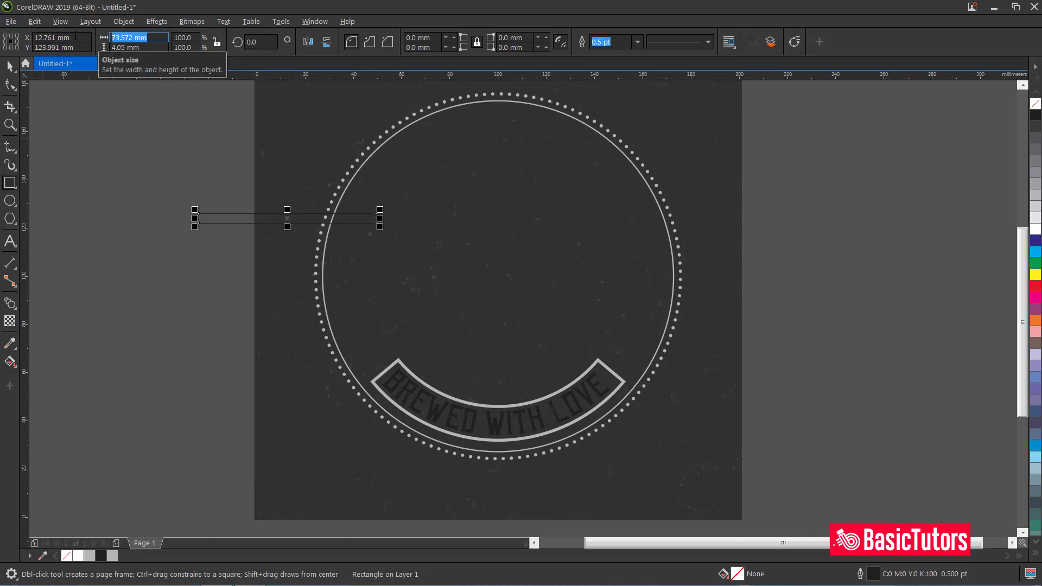
pyautogui.write('4')
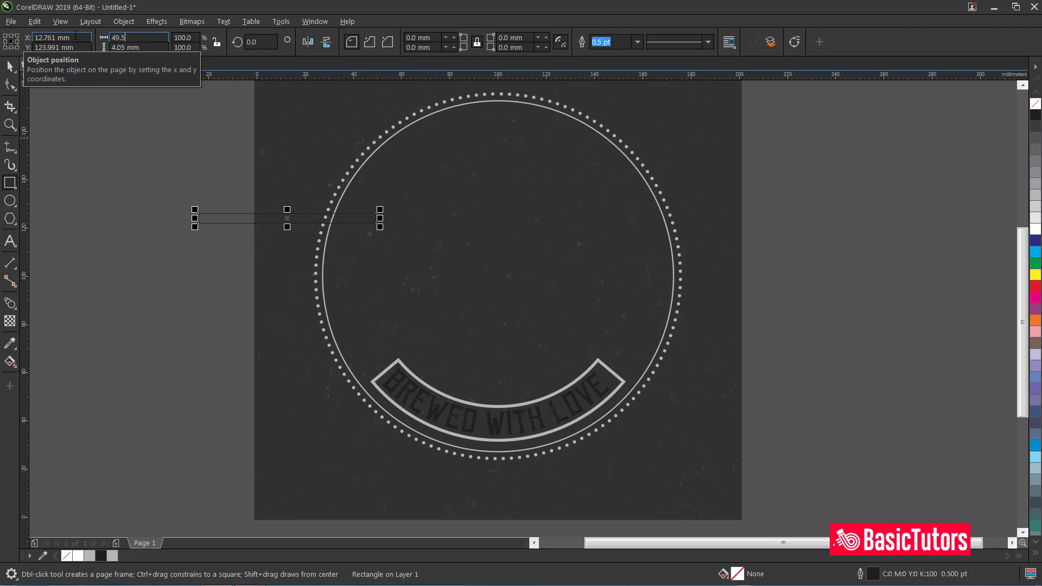
pyautogui.write('9.5')
pyautogui.press('Tab')
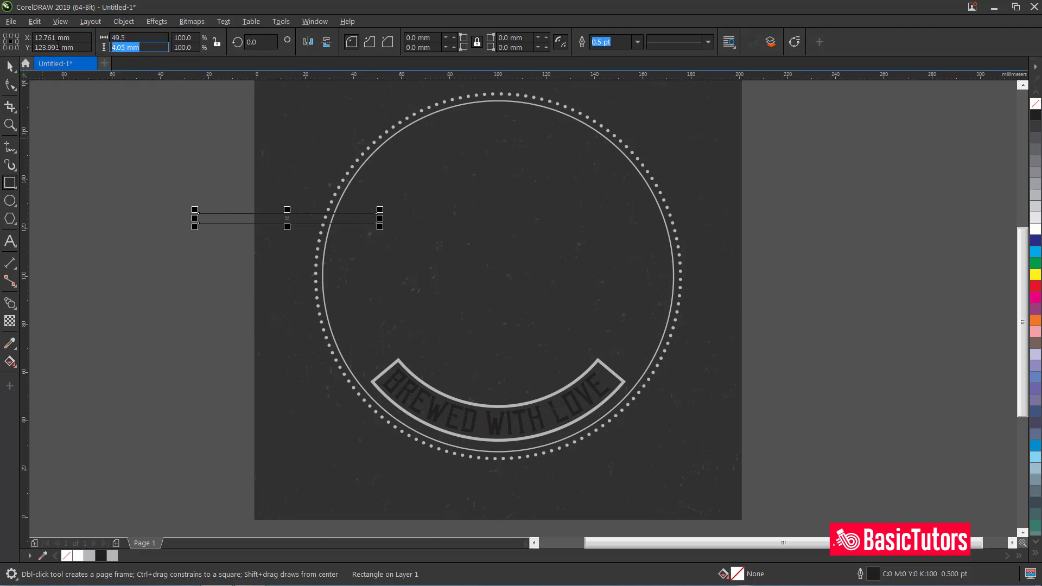
pyautogui.write('1.6')
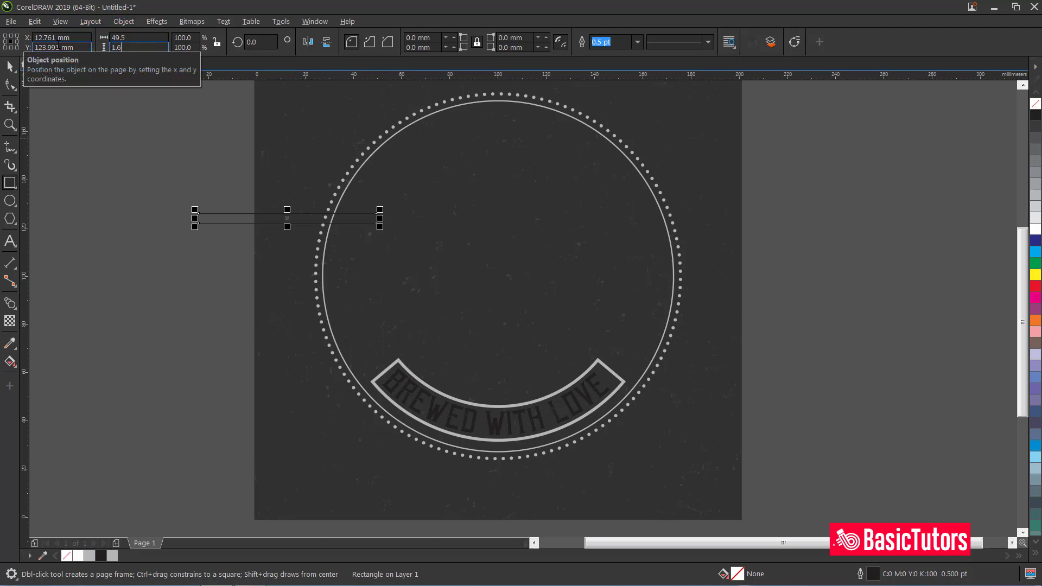
pyautogui.press('Return')
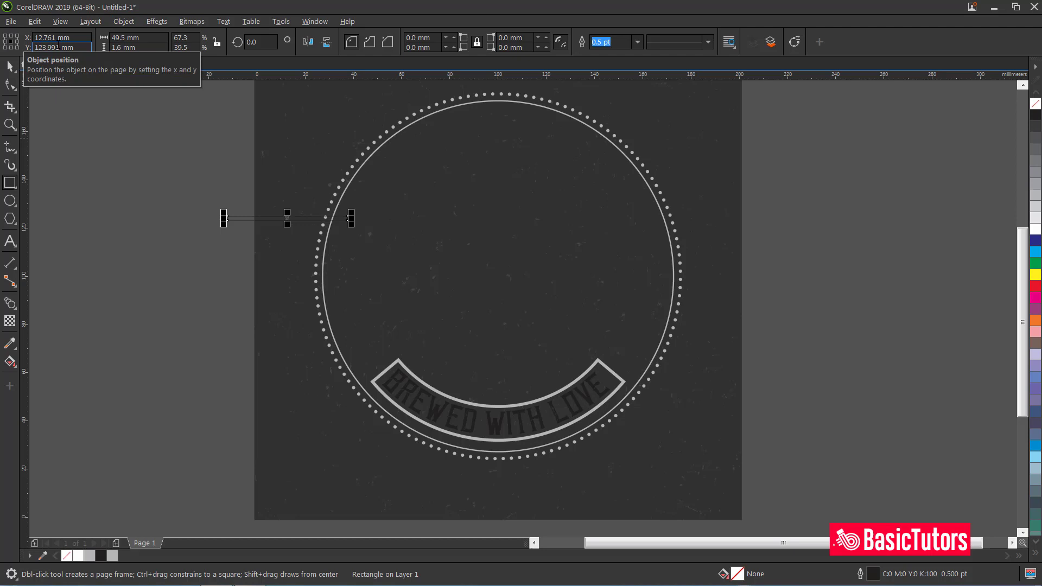
# - Fill the thin rectangle with 30% black and remove its outline
pyautogui.click(10, 65)
pyautogui.click(1034, 207)
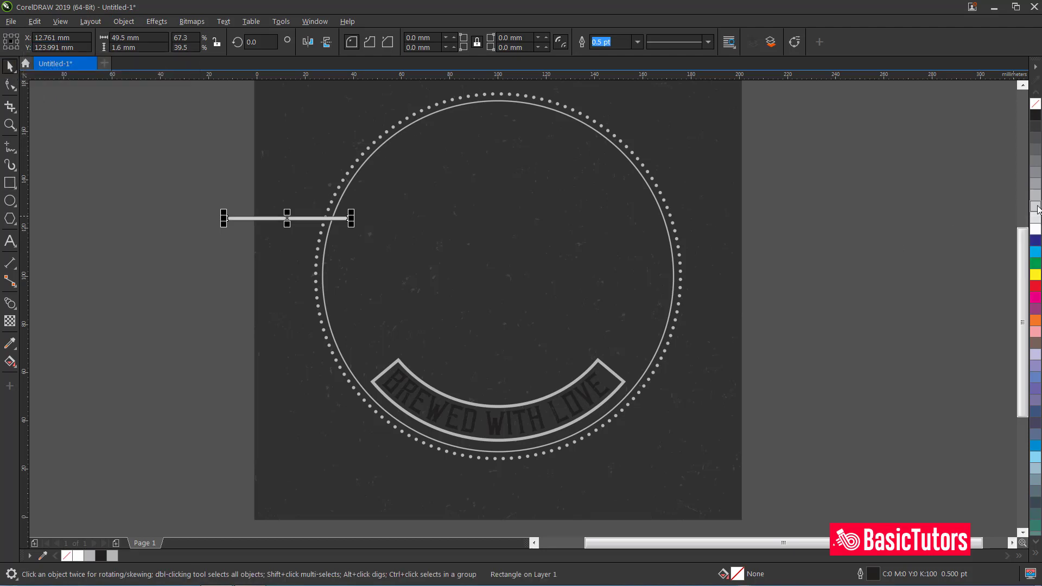
pyautogui.rightClick(1035, 104)
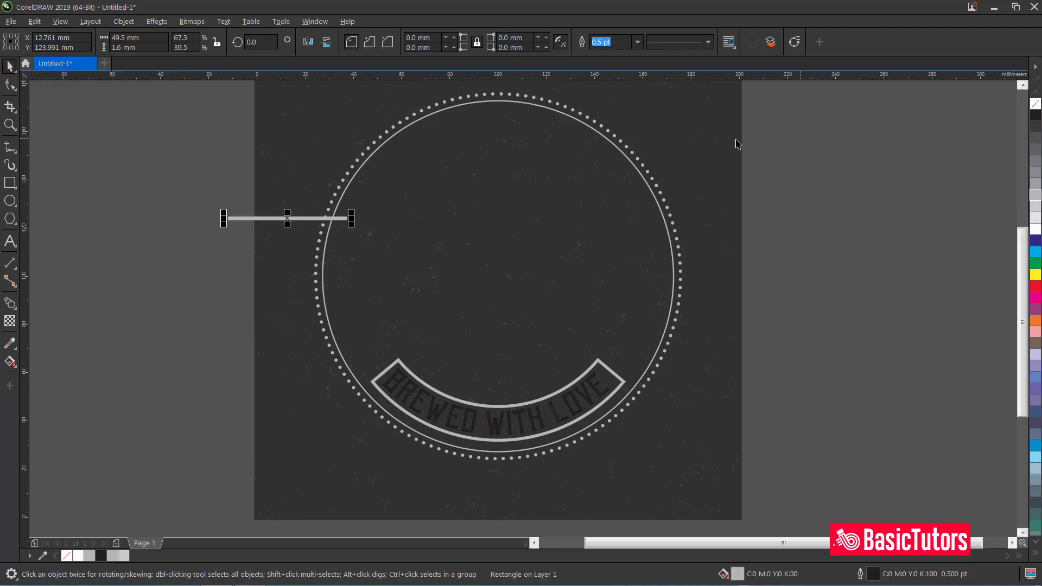
# - Convert the thin bar to curves and add a node at the middle of its right end
pyautogui.press('z')
pyautogui.moveTo(154, 170); pyautogui.dragTo(532, 281)
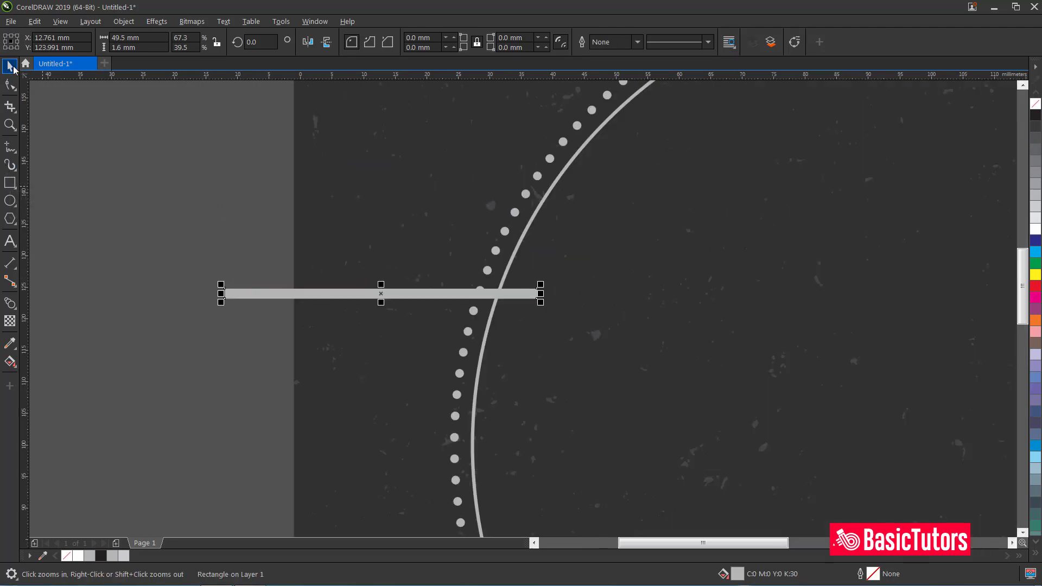
pyautogui.press('space')
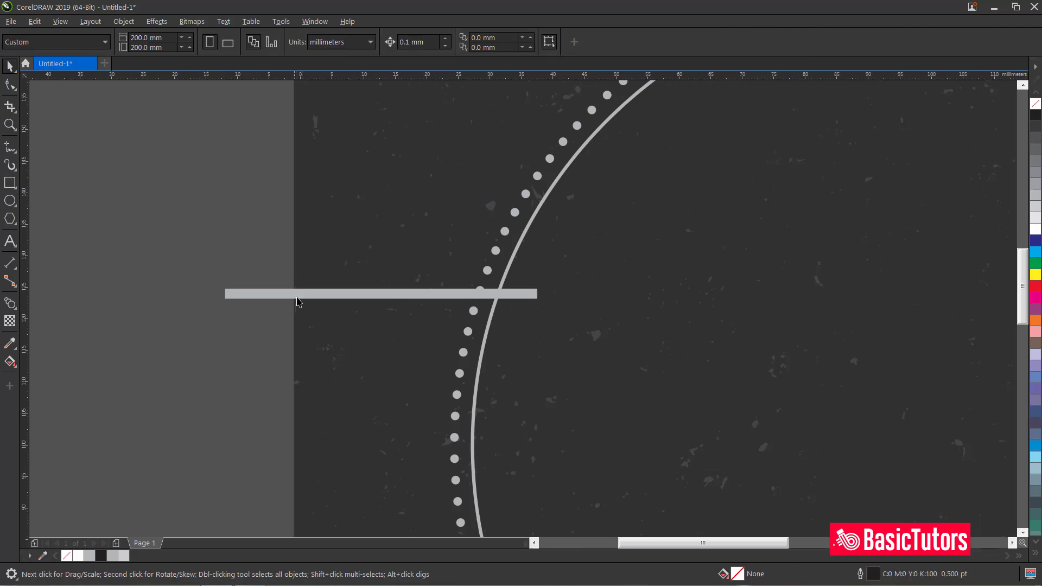
pyautogui.hotkey('ctrl', 'q')
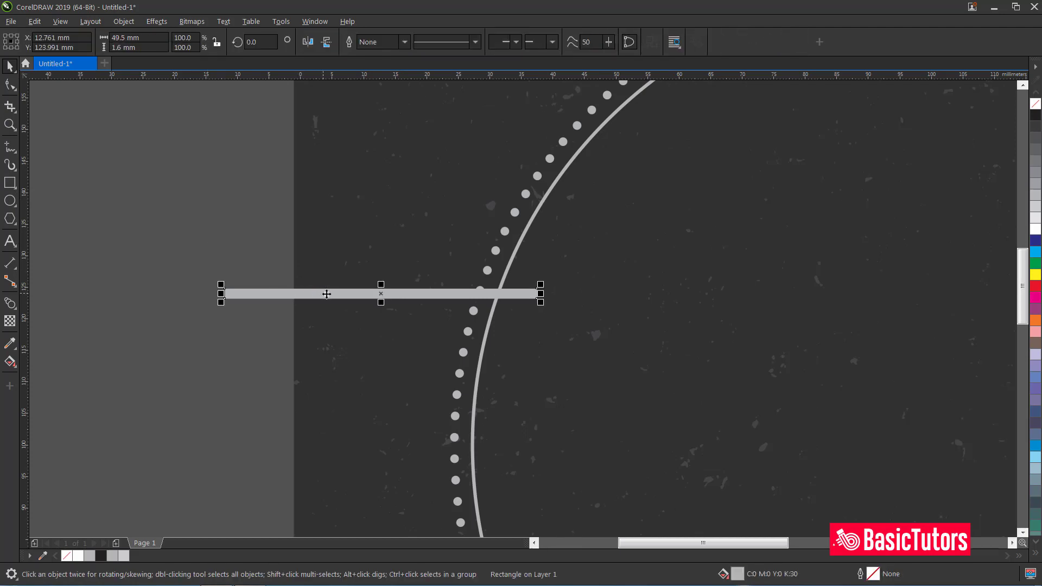
pyautogui.press('F10')
pyautogui.moveTo(524, 304); pyautogui.dragTo(222, 286)
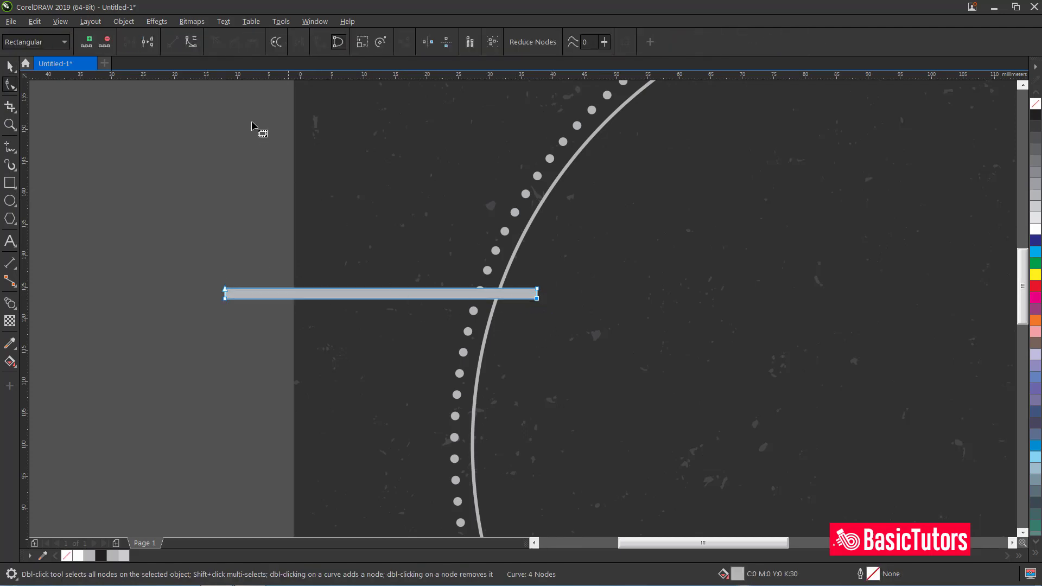
pyautogui.click(92, 43)
# - Remove the two corner nodes at the bar's right end so that it tapers to a centered point
pyautogui.press('z')
pyautogui.moveTo(196, 266); pyautogui.dragTo(604, 326)
pyautogui.click(790, 266)
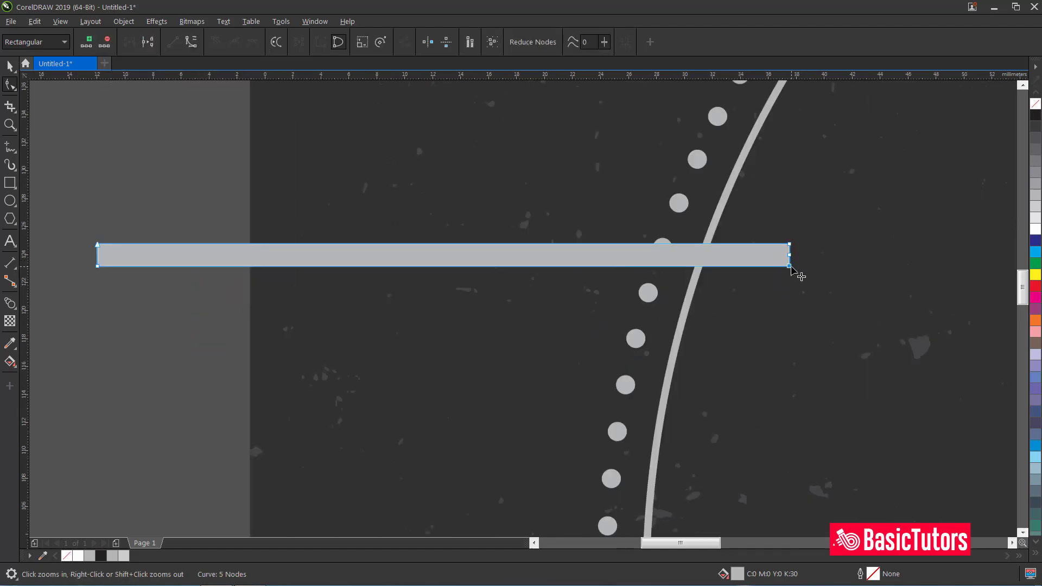
pyautogui.press('Delete')
pyautogui.moveTo(790, 244); pyautogui.dragTo(790, 254)
pyautogui.press('space')
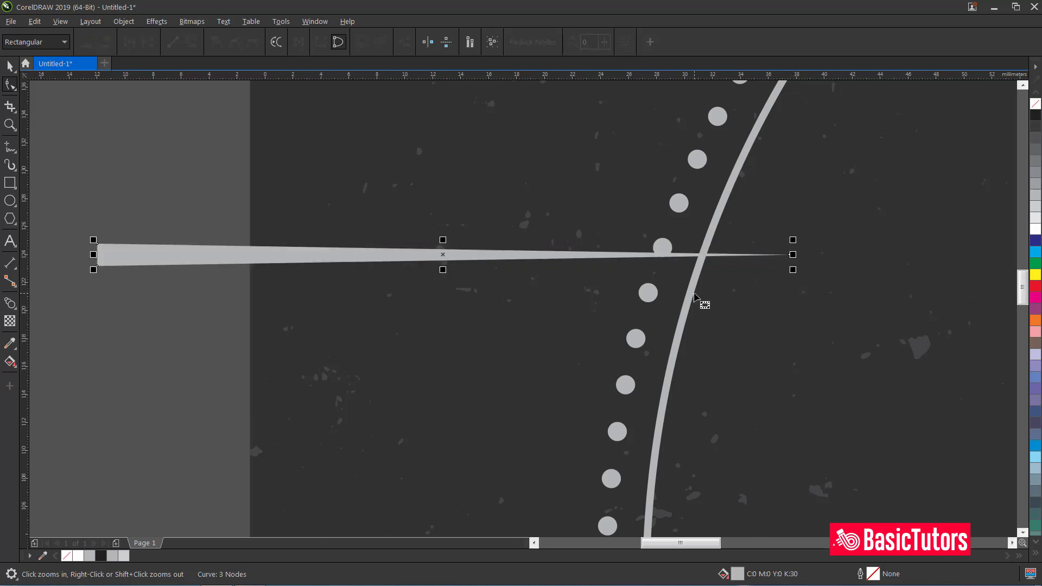
# - Convert the tapered bar's upper and lower edges to curves and bow both slightly outward near the middle
pyautogui.press('space')
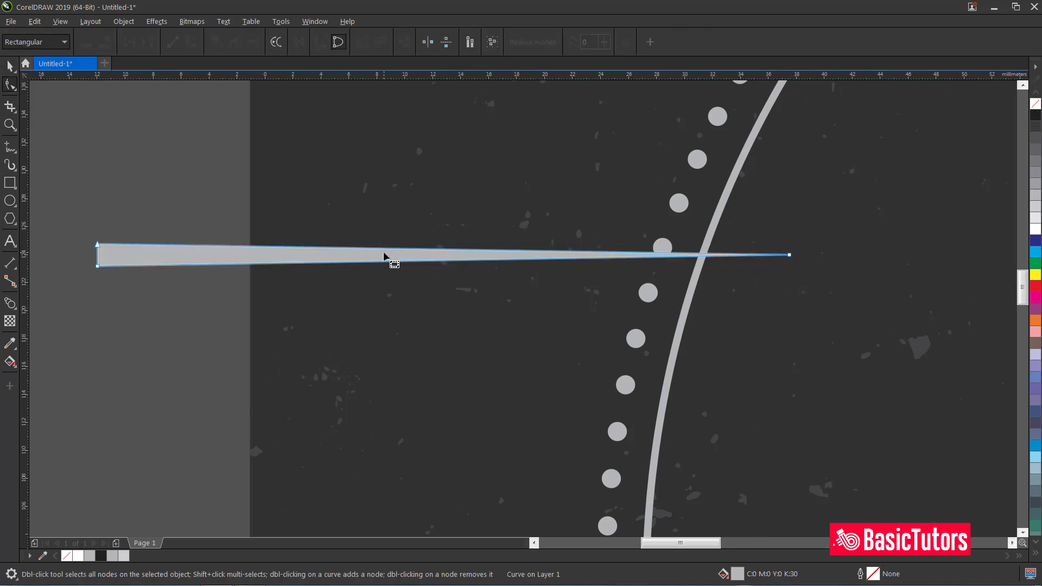
pyautogui.rightClick(407, 249)
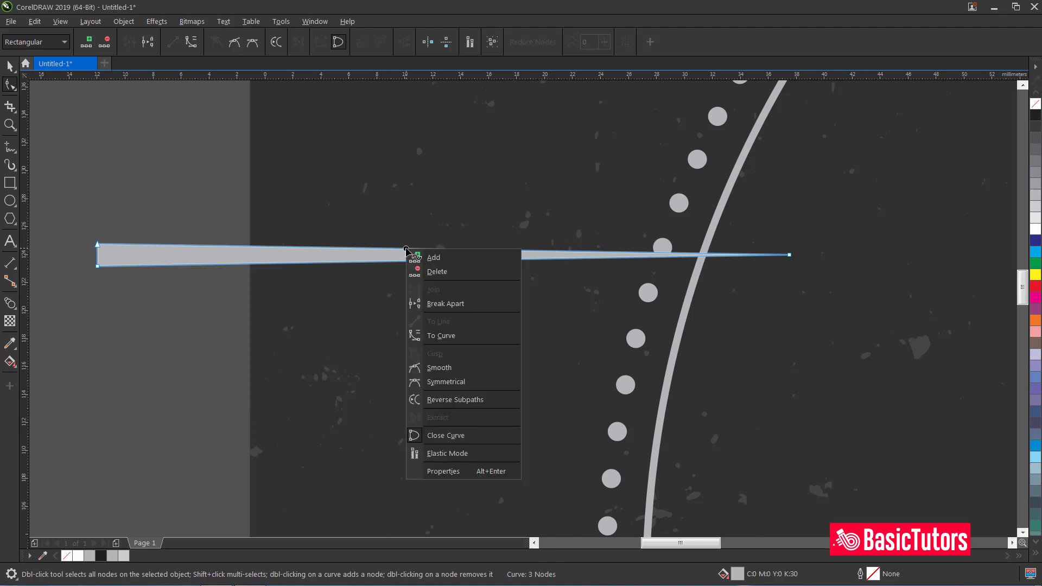
pyautogui.click(426, 333)
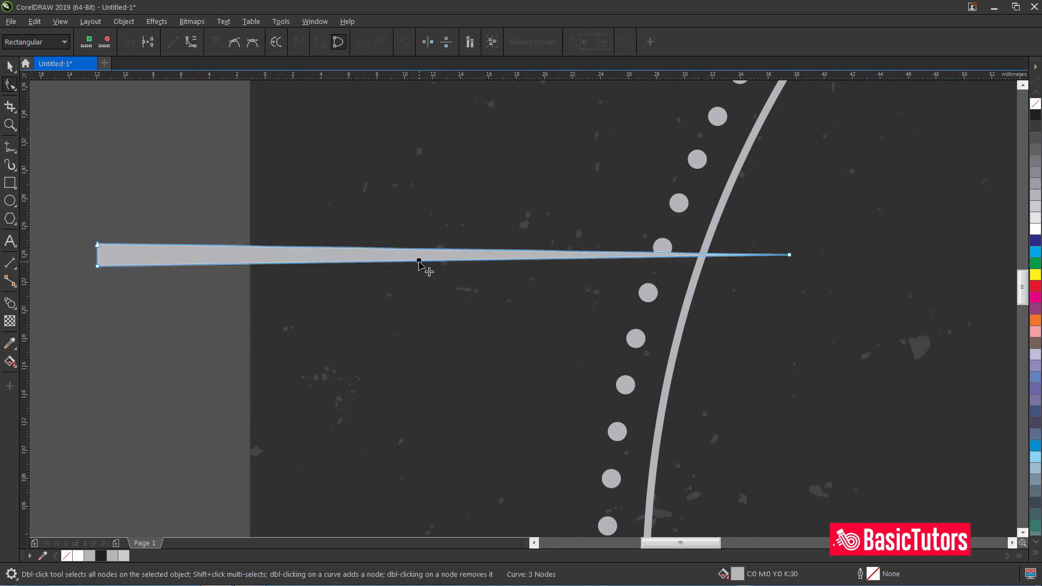
pyautogui.rightClick(419, 264)
pyautogui.click(437, 349)
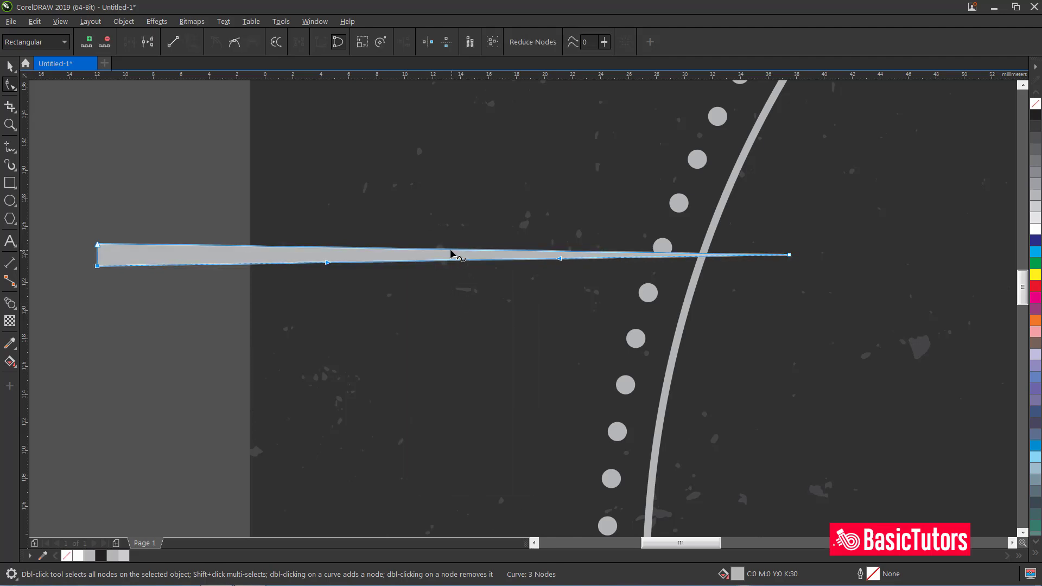
pyautogui.click(448, 250)
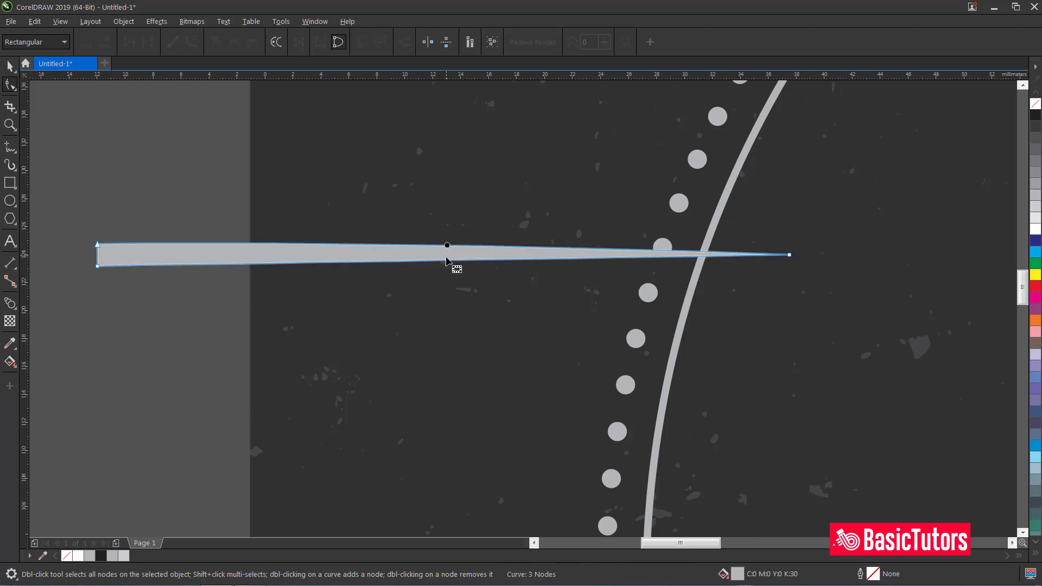
pyautogui.moveTo(446, 261); pyautogui.dragTo(446, 265)
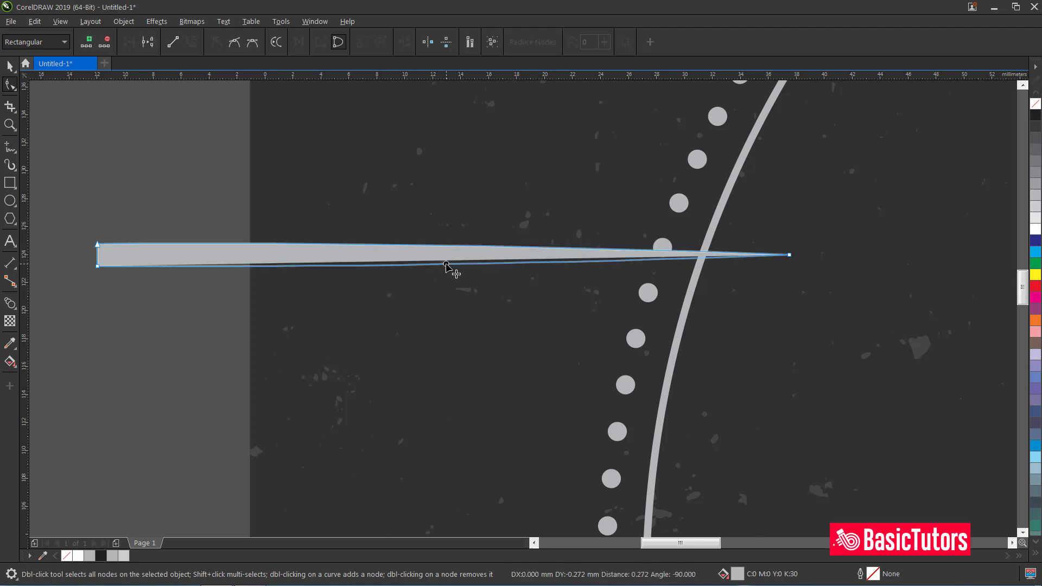
pyautogui.press('space')
pyautogui.click(186, 188)
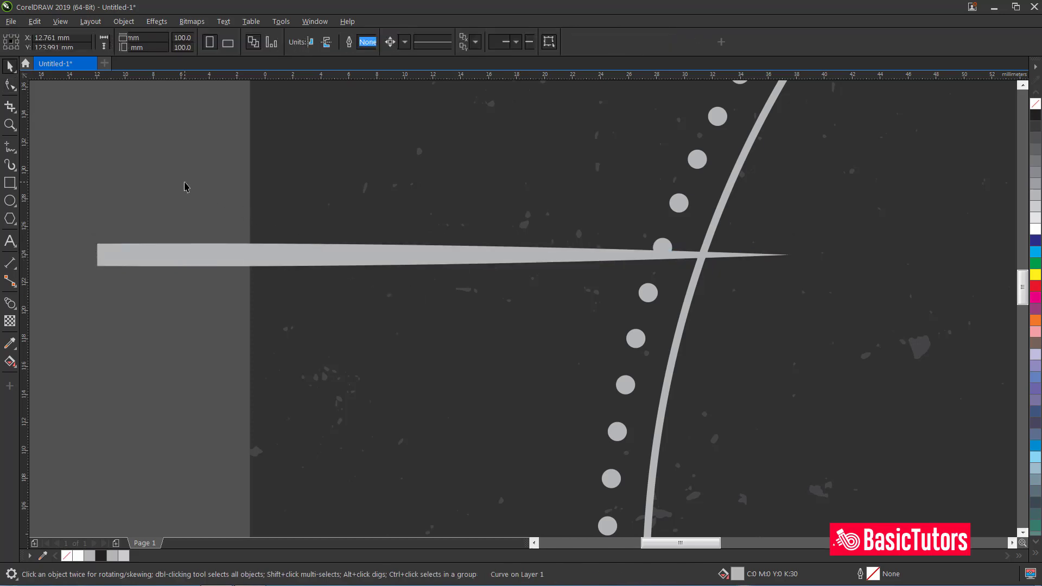
pyautogui.scroll(-3, 525, 243)
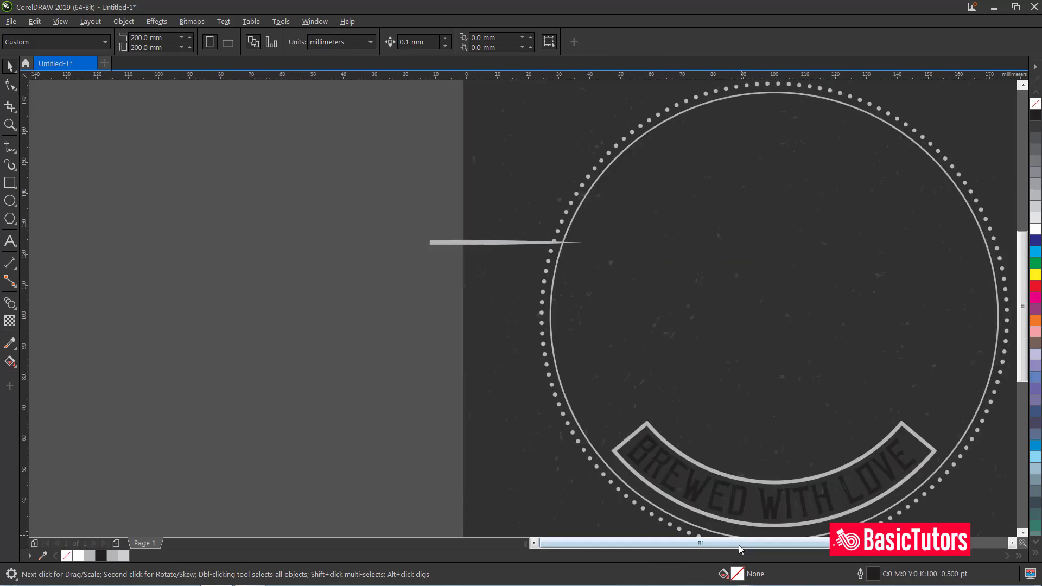
# - Move the tapered bar down onto the ring's left side and skew it vertically by 8 degrees from its bottom-left anchor point
pyautogui.moveTo(738, 545); pyautogui.dragTo(813, 549)
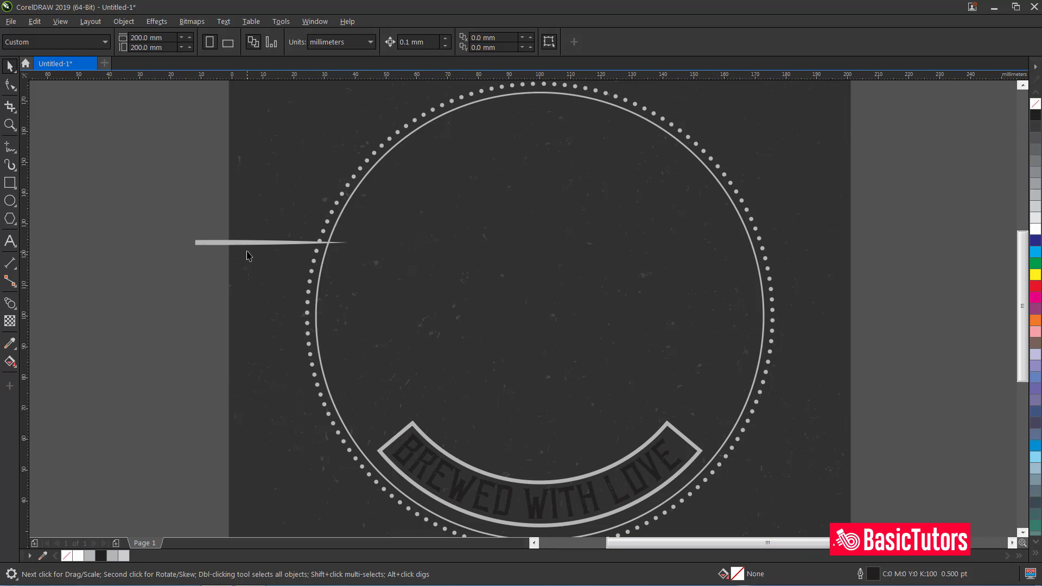
pyautogui.moveTo(251, 243); pyautogui.dragTo(333, 282)
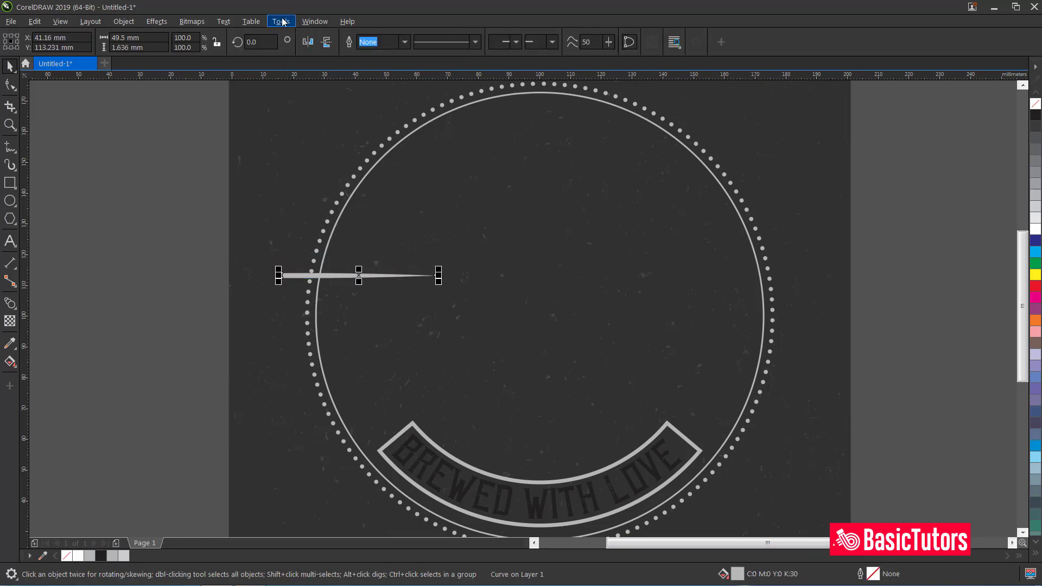
pyautogui.click(315, 21)
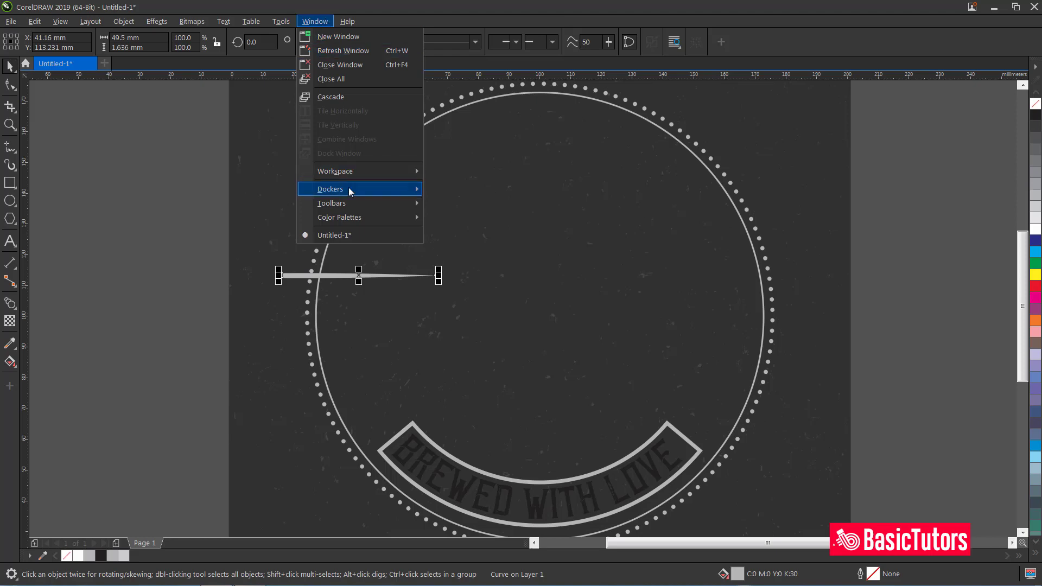
pyautogui.moveTo(357, 190)
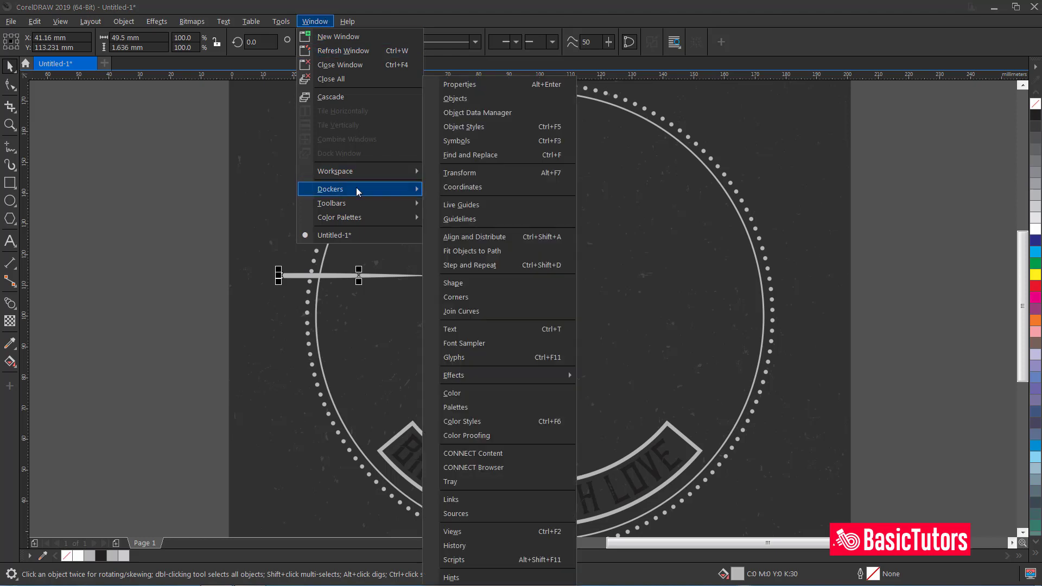
pyautogui.click(474, 174)
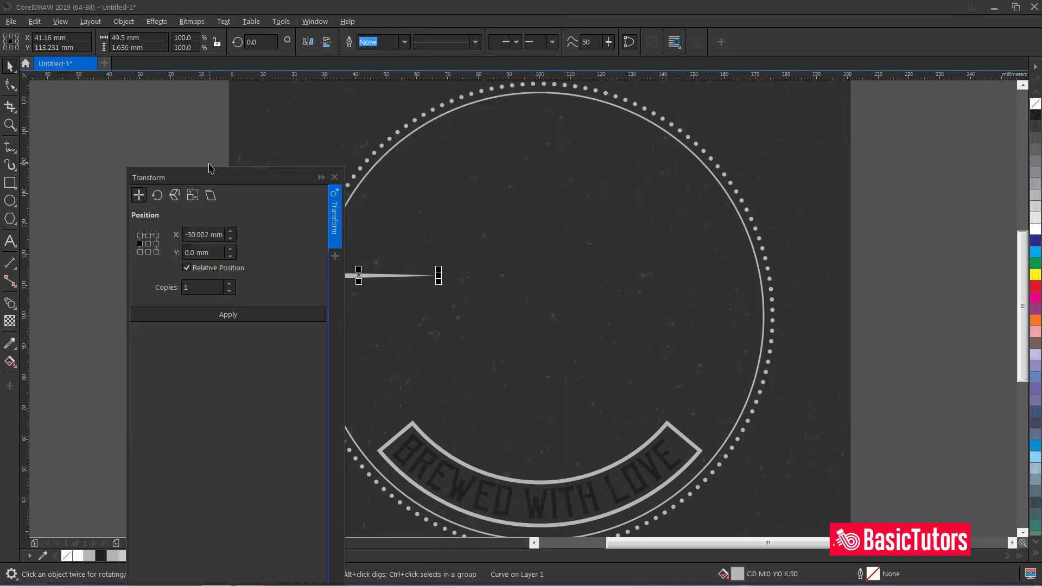
pyautogui.moveTo(239, 177); pyautogui.dragTo(711, 129)
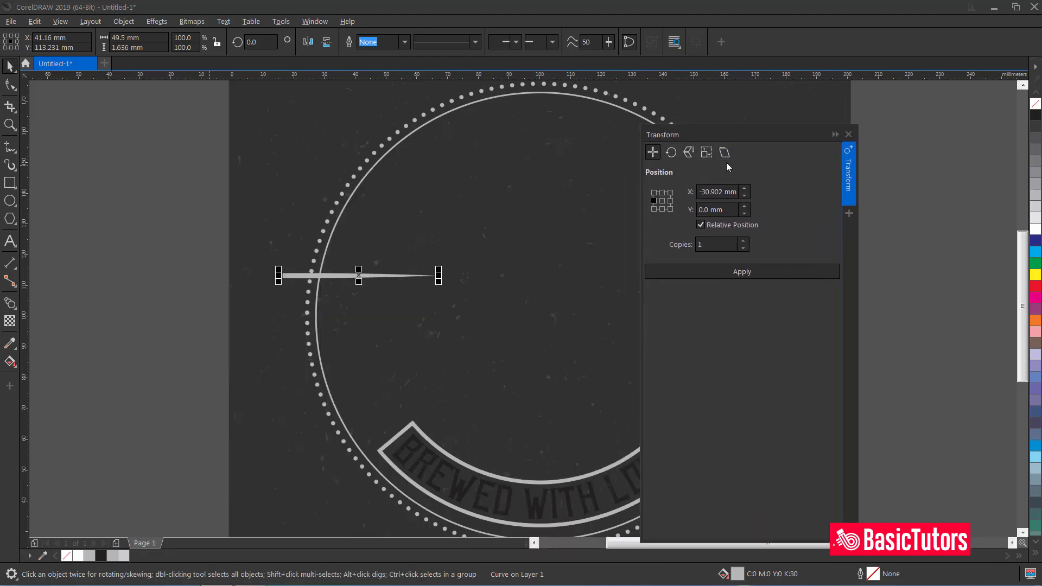
pyautogui.click(725, 152)
pyautogui.click(654, 209)
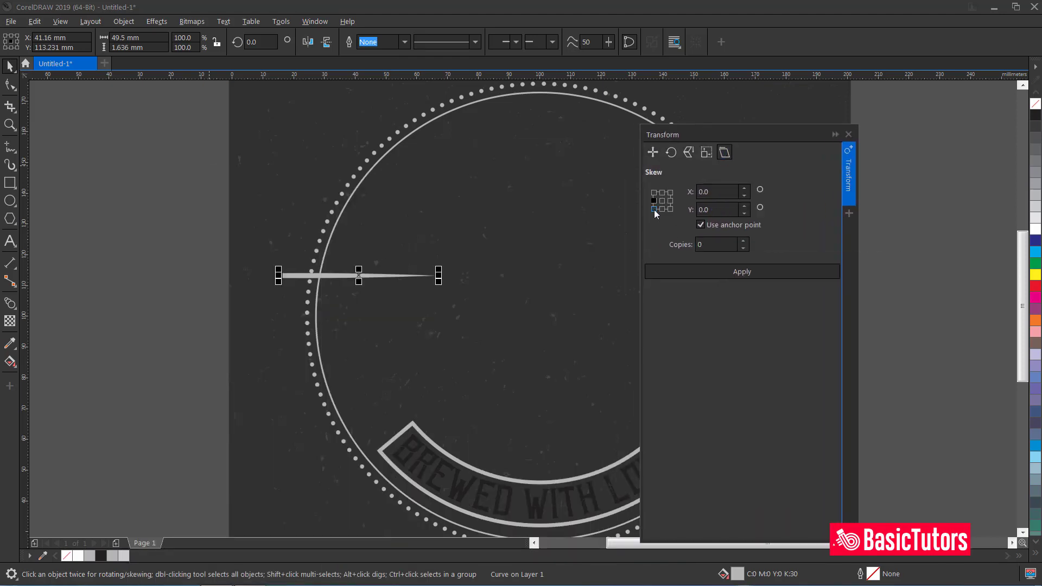
pyautogui.click(712, 209)
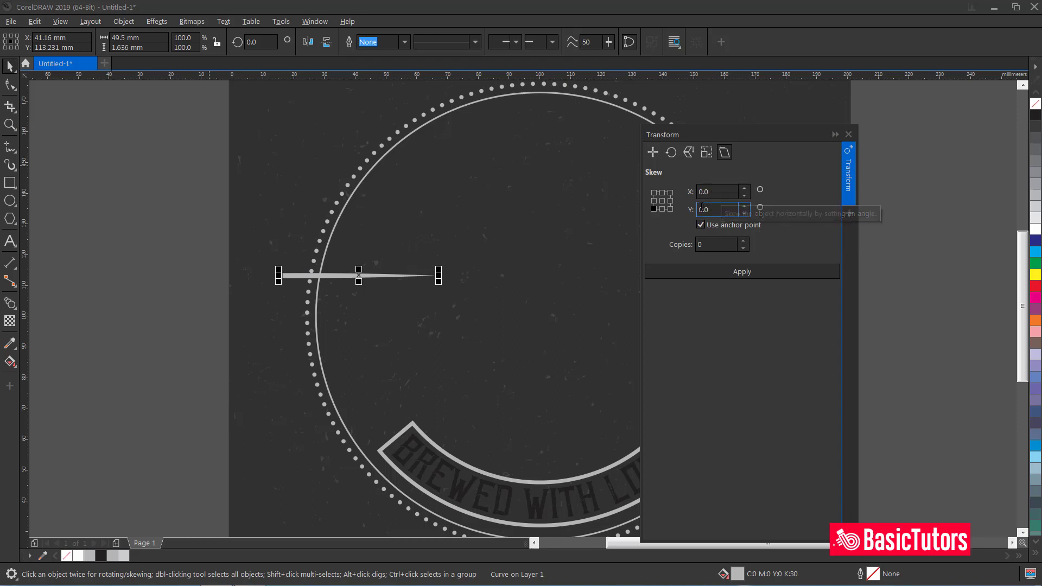
pyautogui.doubleClick(716, 210)
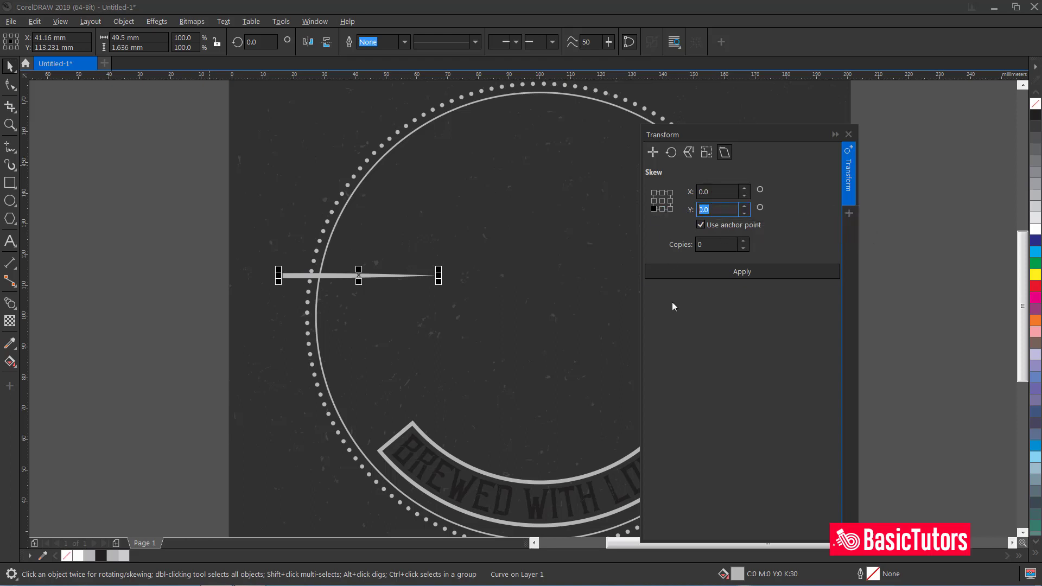
pyautogui.write('8')
pyautogui.click(747, 275)
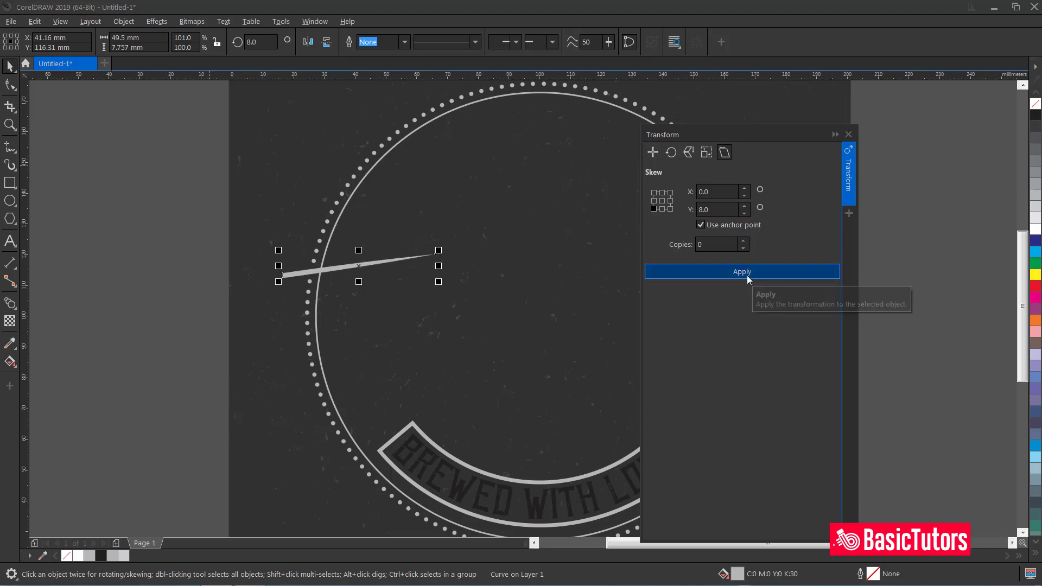
pyautogui.click(297, 323)
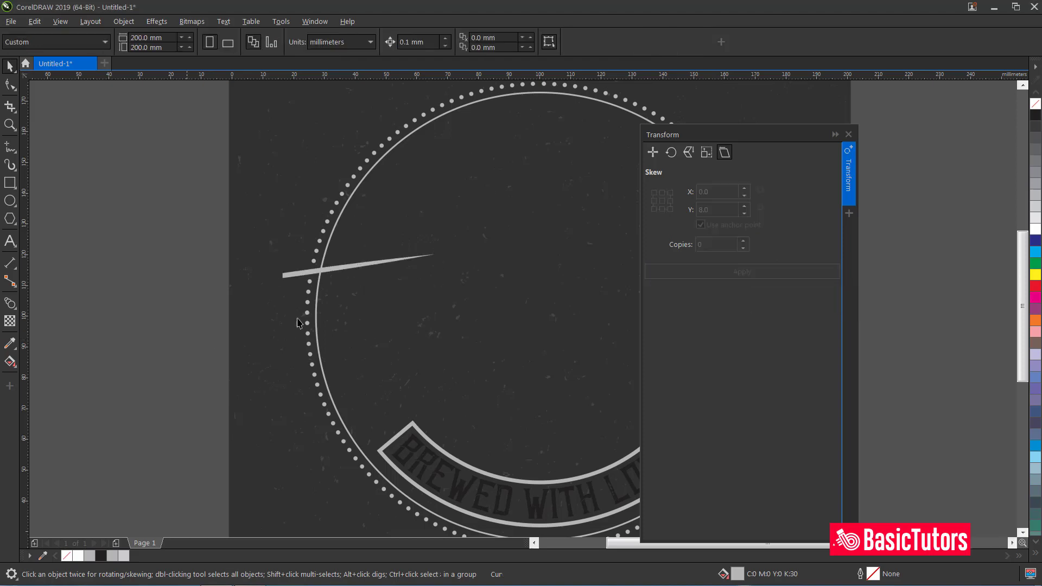
# - Make 11 copies of the skewed bar at a relative offset of 0 mm in X and -2.7 mm in Y
pyautogui.click(292, 278)
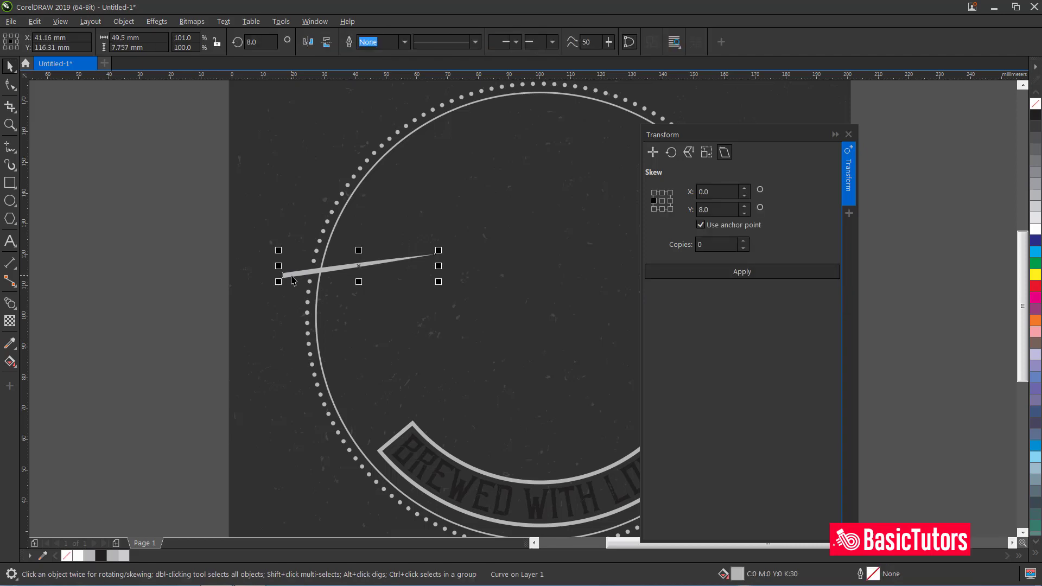
pyautogui.click(653, 152)
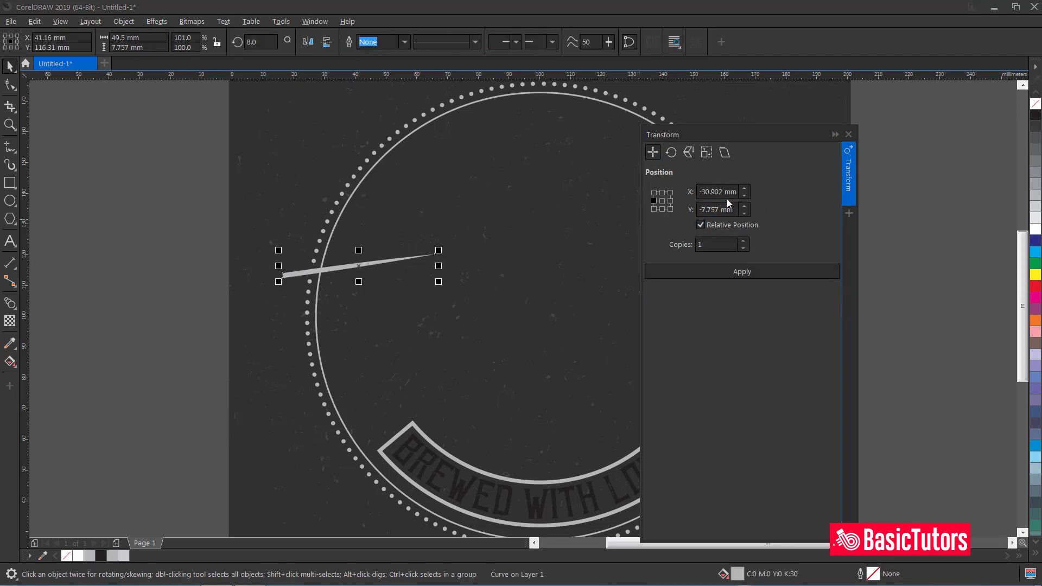
pyautogui.moveTo(736, 195); pyautogui.dragTo(663, 187)
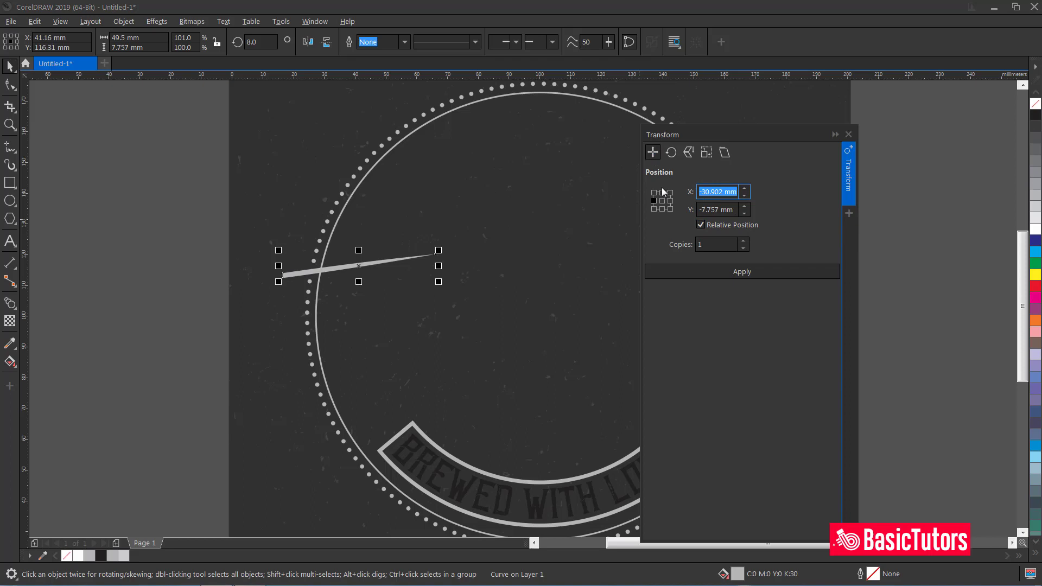
pyautogui.write('0')
pyautogui.press('Tab')
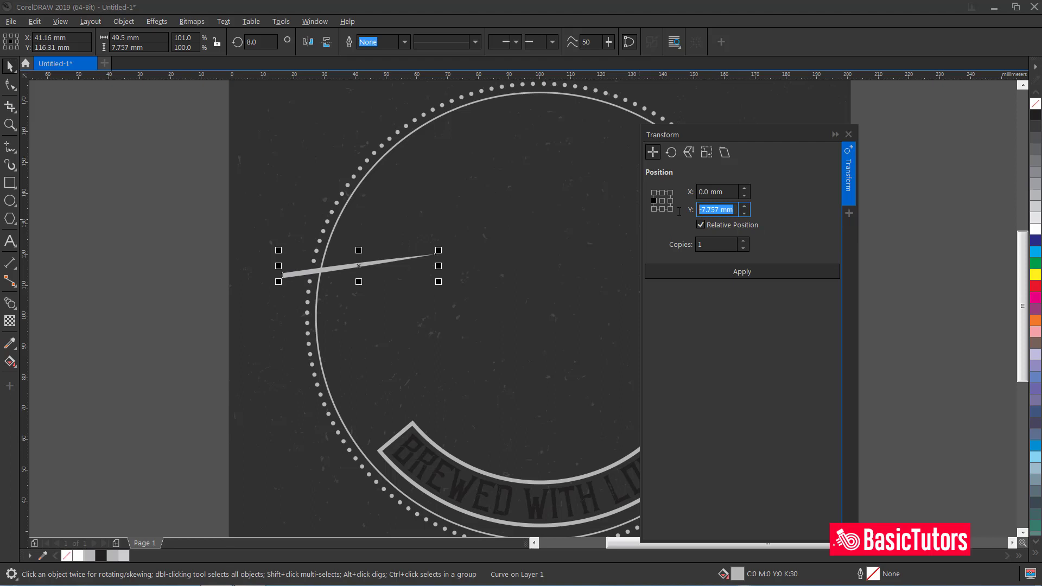
pyautogui.write('-2.7')
pyautogui.click(706, 244)
pyautogui.write('1')
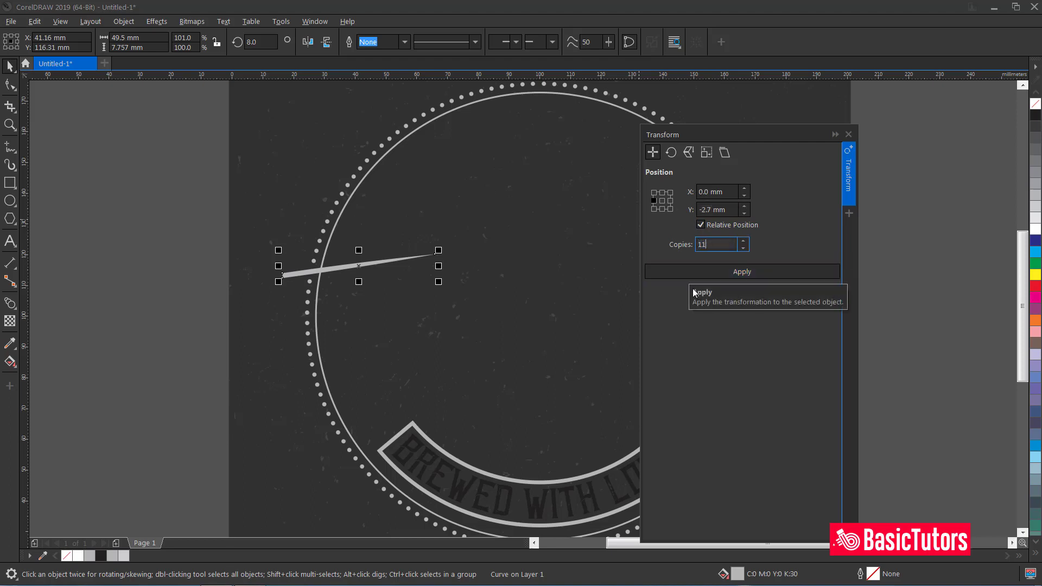
pyautogui.click(737, 273)
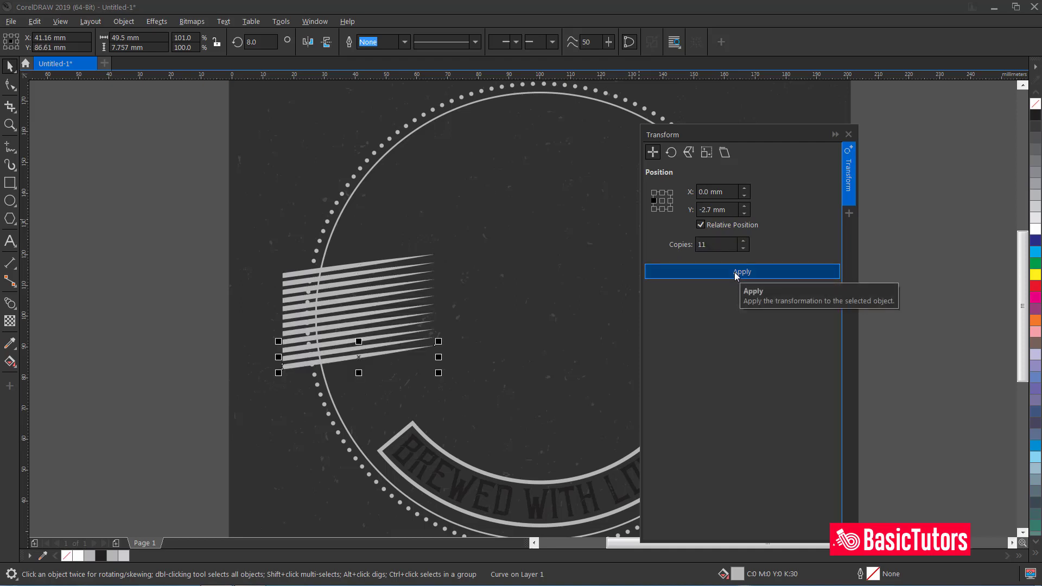
pyautogui.click(266, 302)
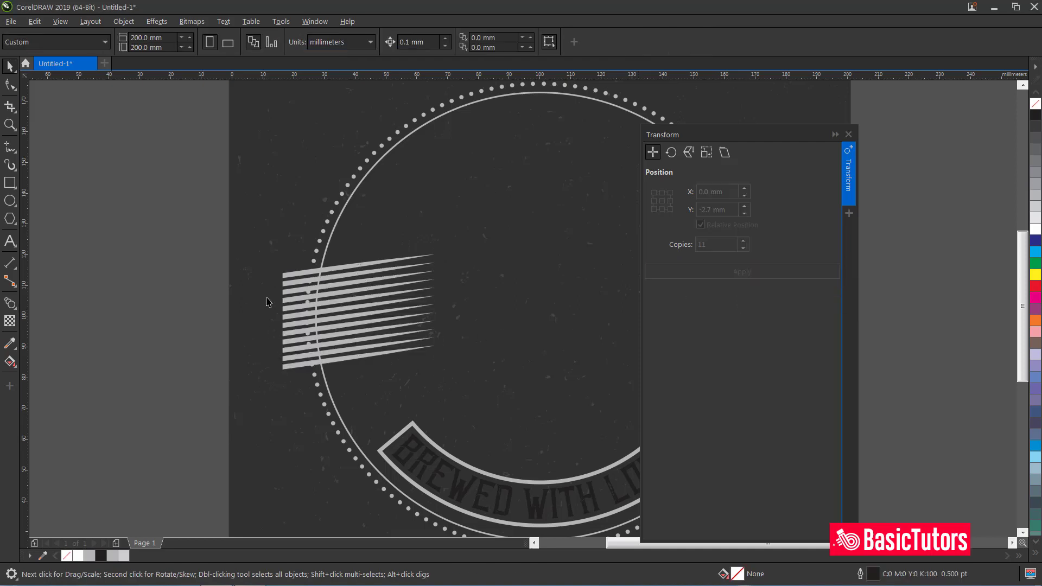
# - Select all 12 slanted bars and group them
pyautogui.moveTo(198, 251); pyautogui.dragTo(258, 303)
pyautogui.click(287, 278)
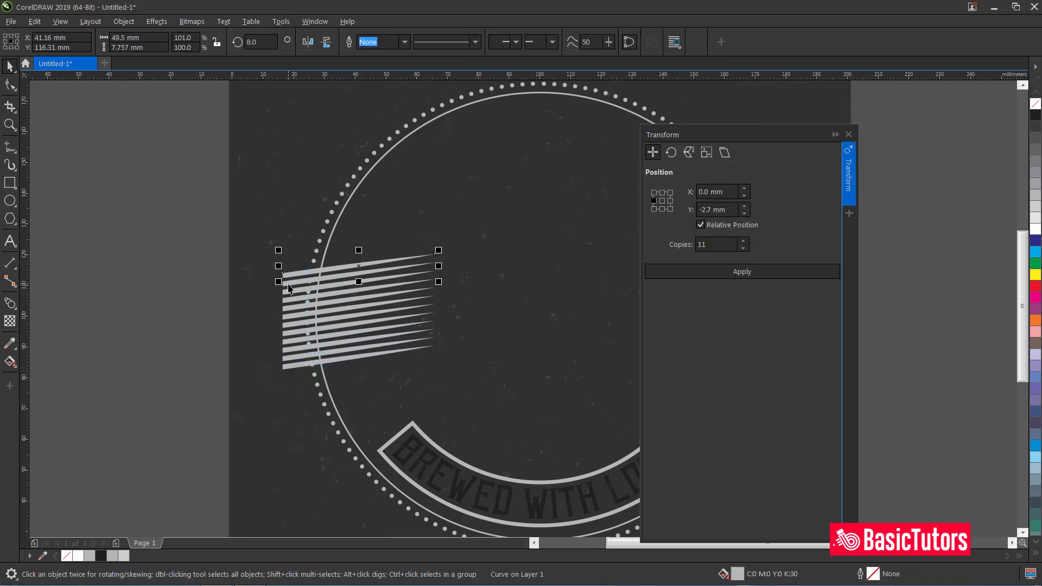
pyautogui.keyDown('shift'); pyautogui.click(290, 313); pyautogui.keyUp('shift')
pyautogui.keyDown('shift'); pyautogui.click(289, 319); pyautogui.keyUp('shift')
pyautogui.keyDown('shift'); pyautogui.click(289, 328); pyautogui.keyUp('shift')
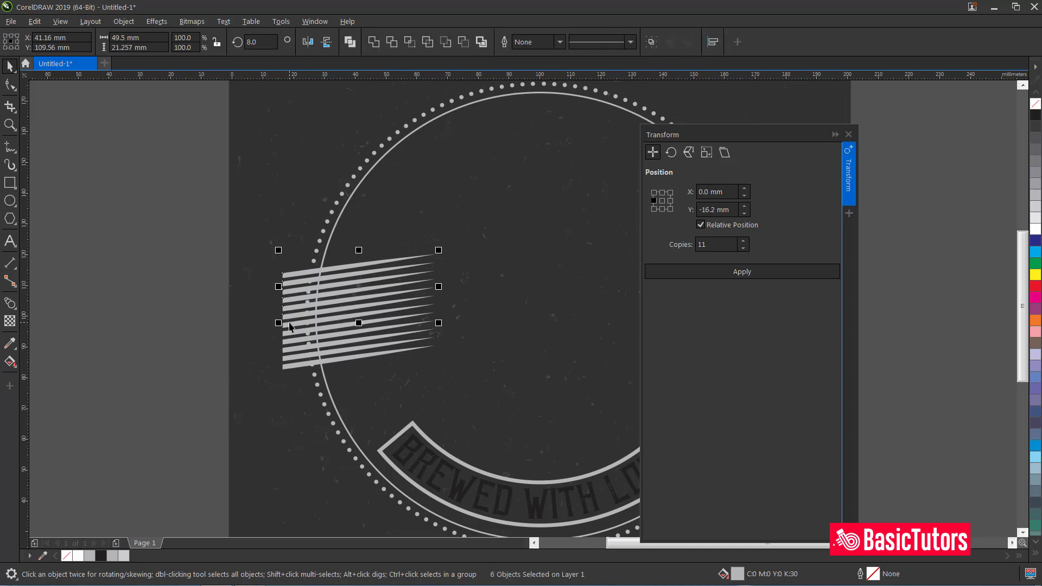
pyautogui.keyDown('shift'); pyautogui.click(289, 336); pyautogui.keyUp('shift')
pyautogui.keyDown('shift'); pyautogui.click(289, 345); pyautogui.keyUp('shift')
pyautogui.keyDown('shift'); pyautogui.click(288, 350); pyautogui.keyUp('shift')
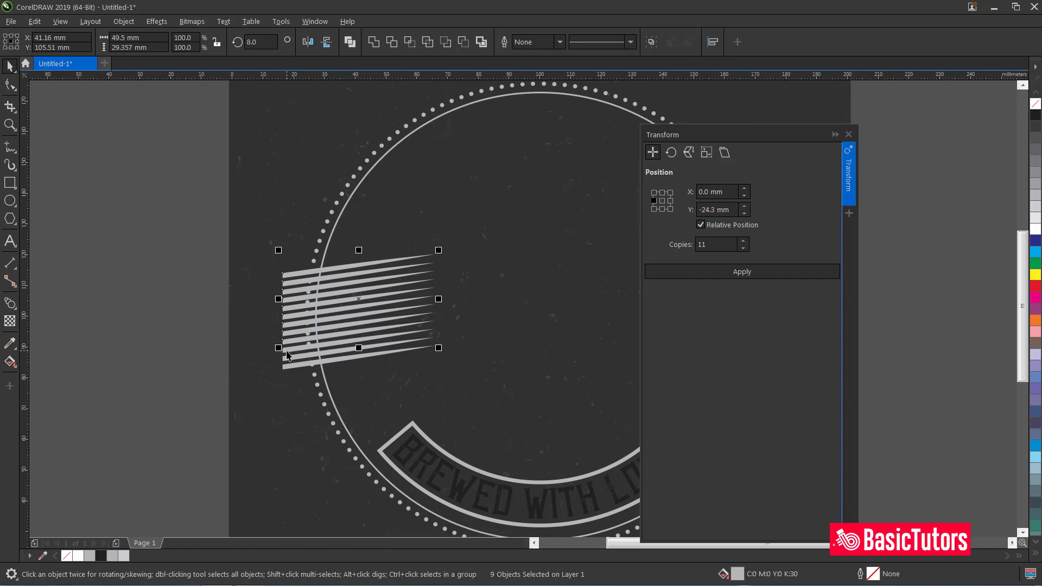
pyautogui.keyDown('shift'); pyautogui.click(289, 359); pyautogui.keyUp('shift')
pyautogui.keyDown('shift'); pyautogui.click(289, 362); pyautogui.keyUp('shift')
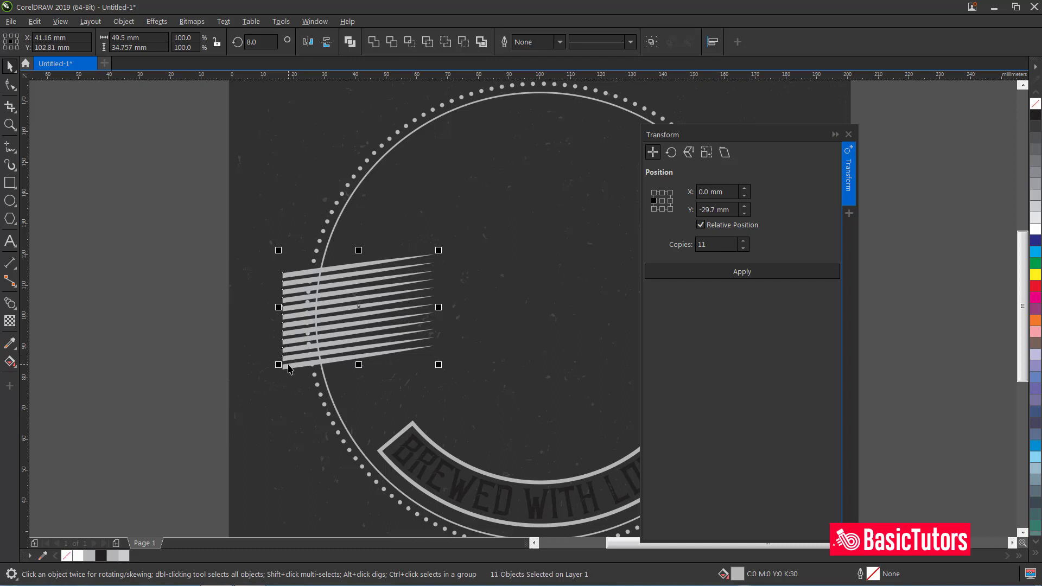
pyautogui.keyDown('shift'); pyautogui.click(290, 368); pyautogui.keyUp('shift')
pyautogui.hotkey('ctrl', 'g')
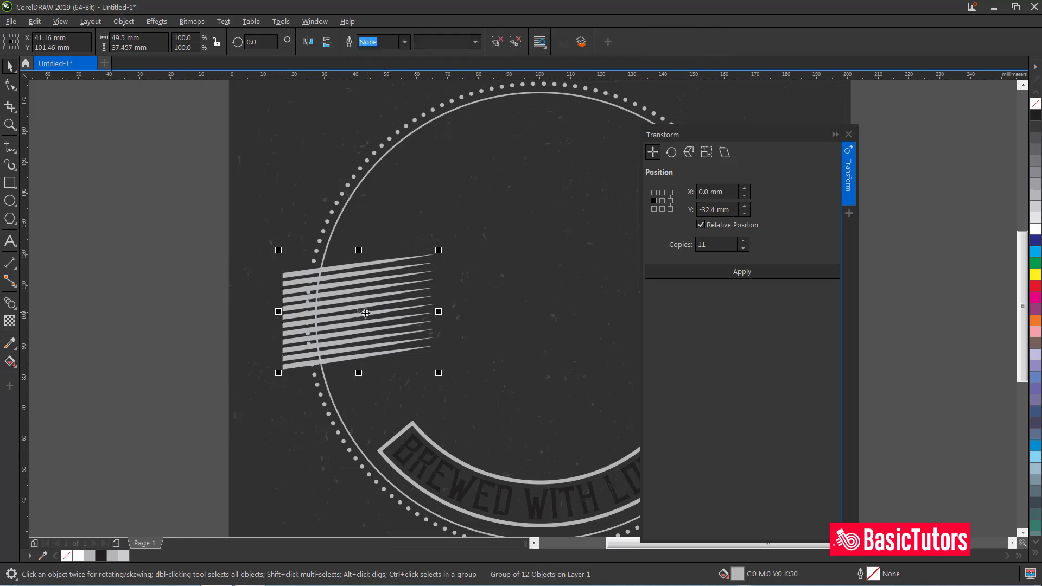
# - Move the bar group to the ring's lower left, centered at about X 53 mm, Y 74 mm, and close the Transform settings
pyautogui.moveTo(361, 314); pyautogui.dragTo(390, 346)
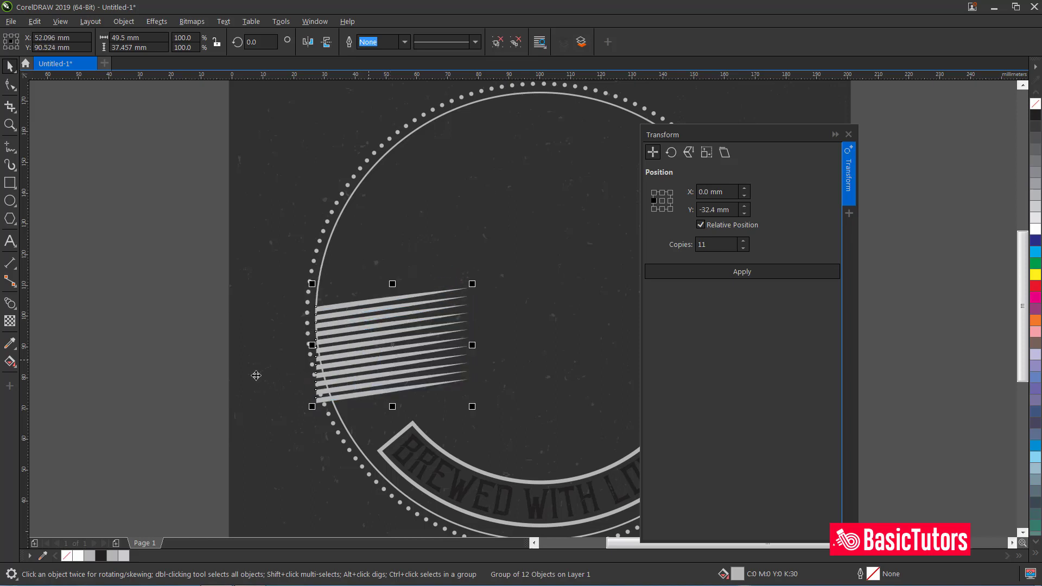
pyautogui.click(134, 363)
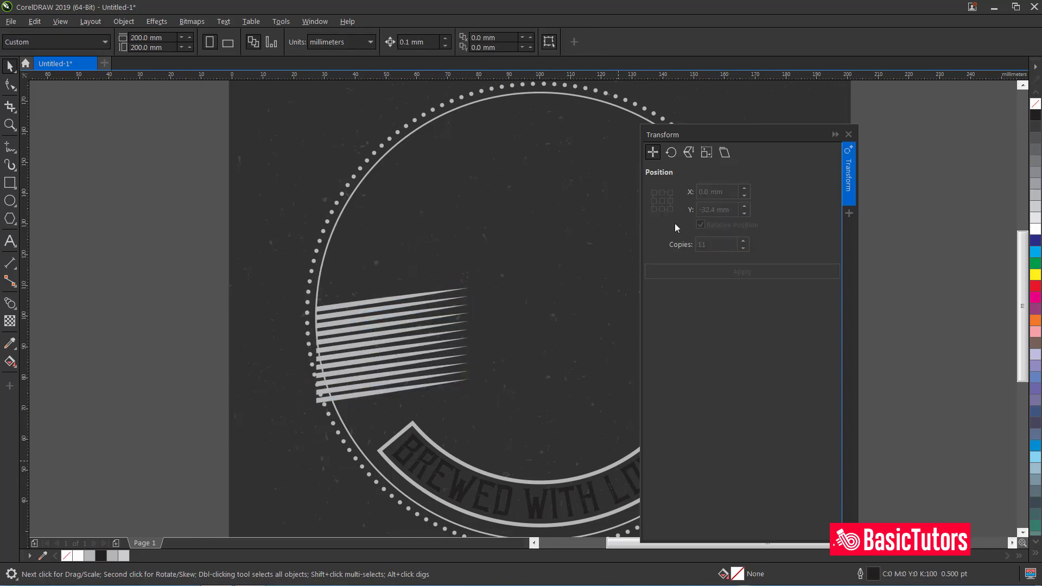
pyautogui.click(375, 308)
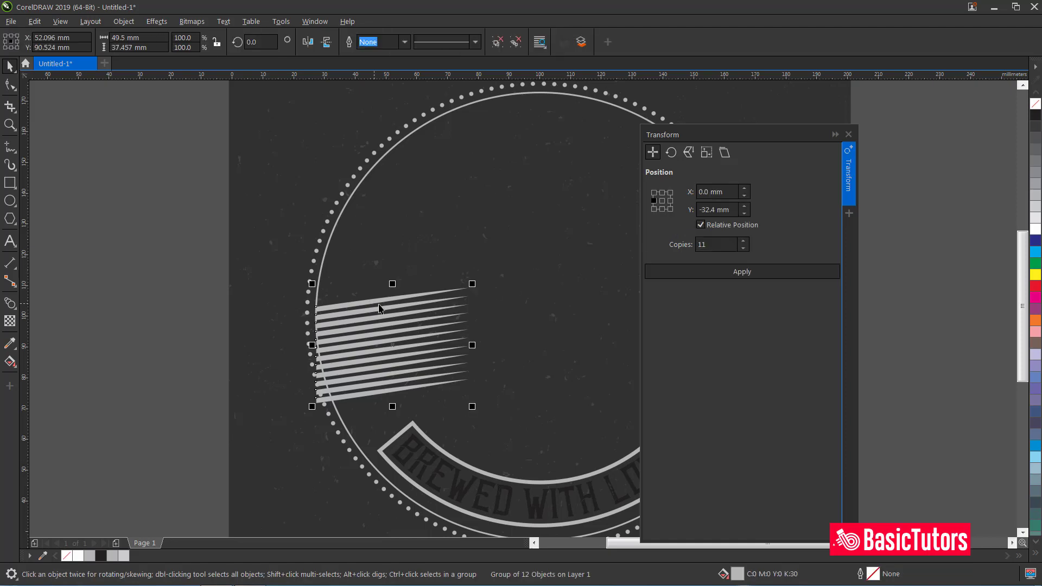
pyautogui.moveTo(391, 351); pyautogui.dragTo(410, 398)
pyautogui.click(143, 321)
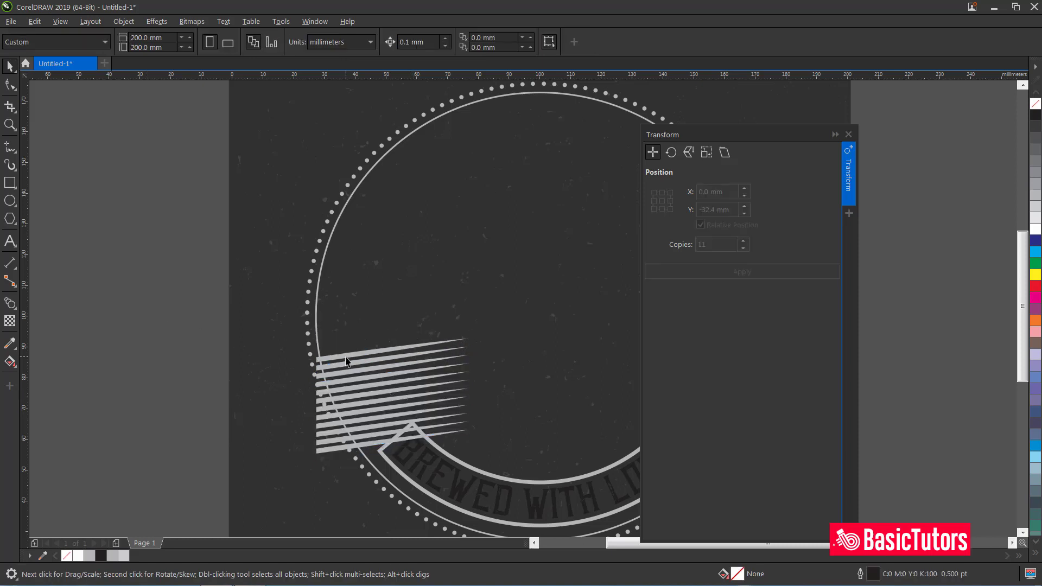
pyautogui.moveTo(353, 357); pyautogui.dragTo(359, 359)
pyautogui.click(176, 361)
pyautogui.moveTo(722, 137); pyautogui.dragTo(846, 144)
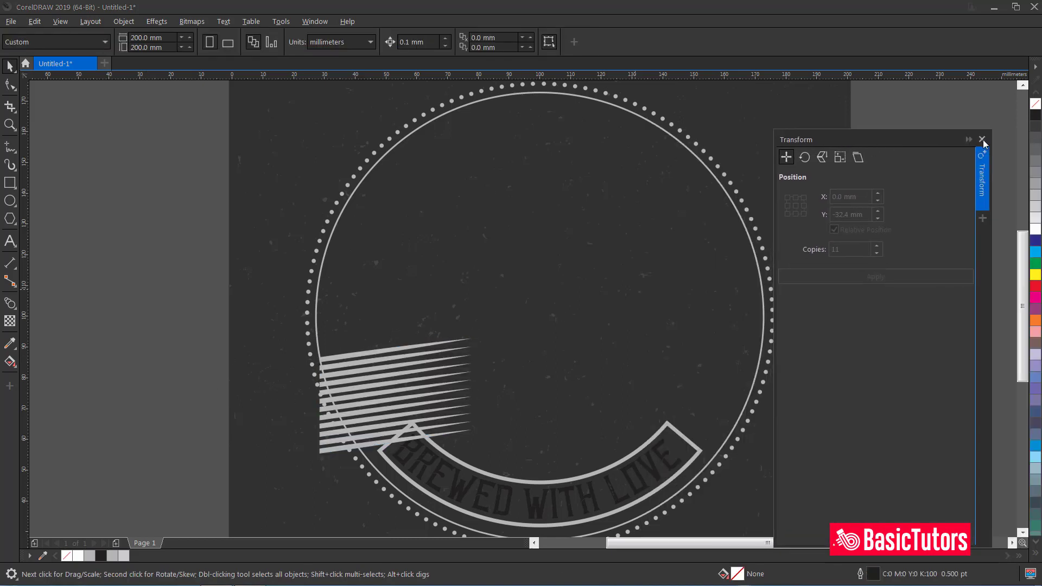
pyautogui.click(983, 141)
# - Duplicate the bar group, mirror the copy horizontally and vertically, and place it at the ring's right side at about X 148 mm, Y 113 mm
pyautogui.moveTo(788, 543); pyautogui.dragTo(800, 543)
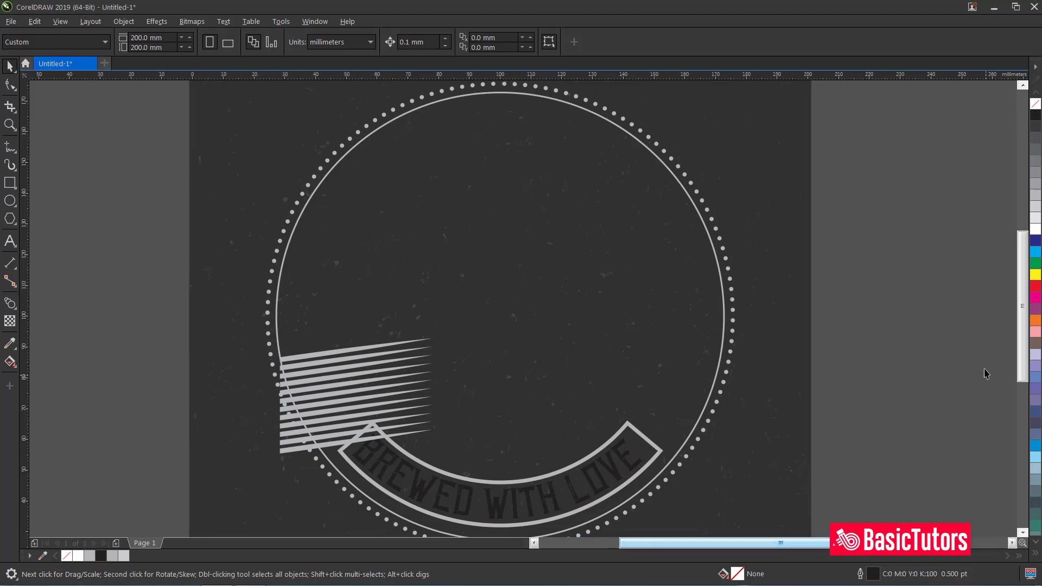
pyautogui.moveTo(1020, 304); pyautogui.dragTo(1019, 333)
pyautogui.hotkey('shift', 'F4')
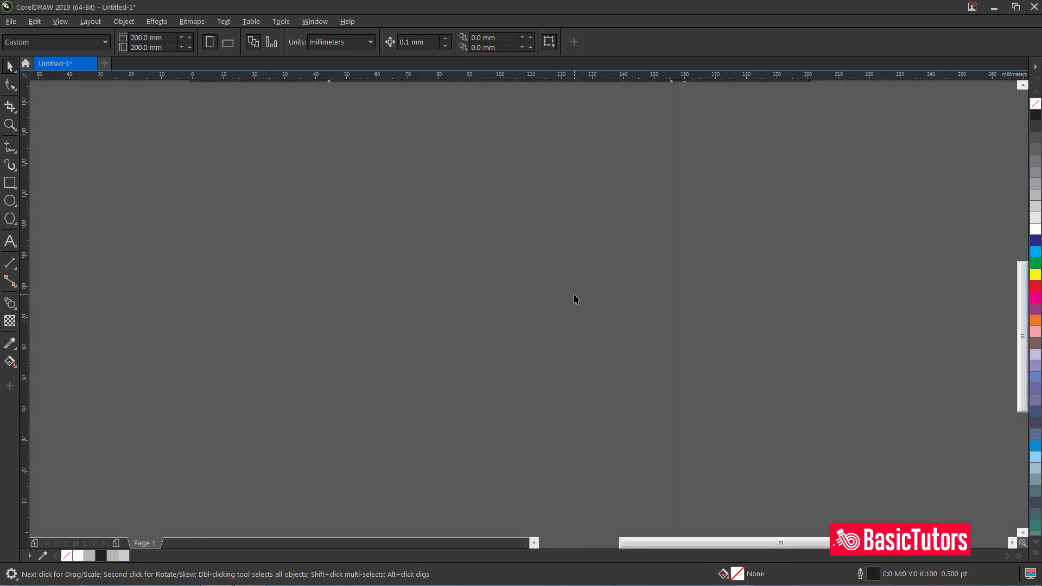
pyautogui.scroll(2, 566, 315)
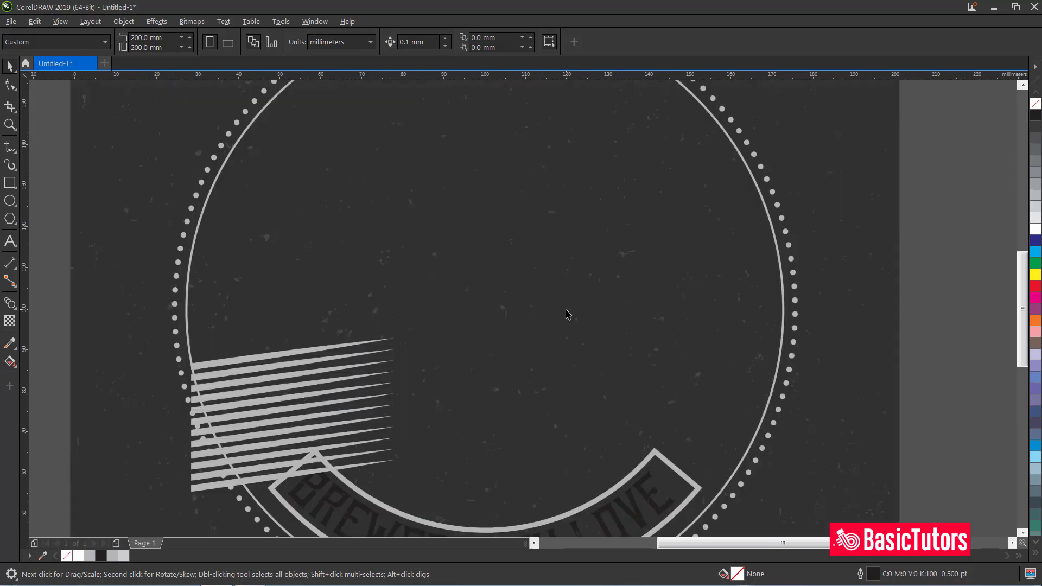
pyautogui.click(348, 349)
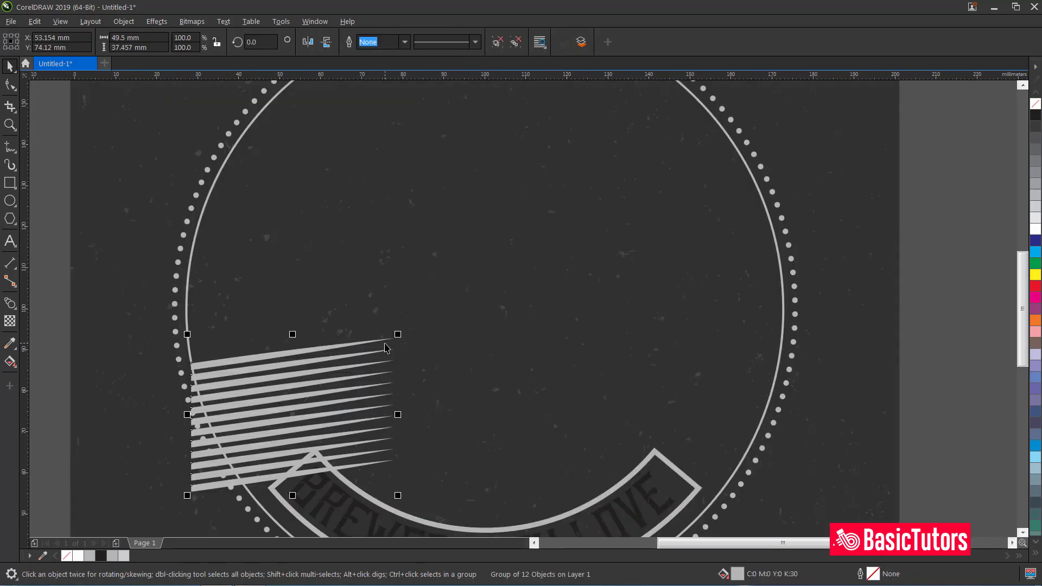
pyautogui.click(325, 43)
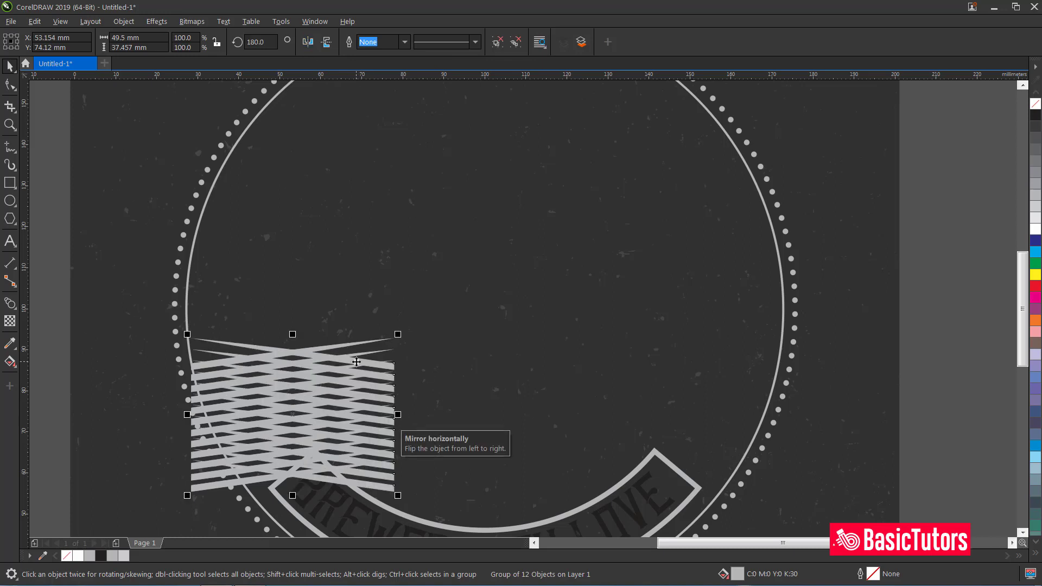
pyautogui.hotkey('ctrl', 'z')
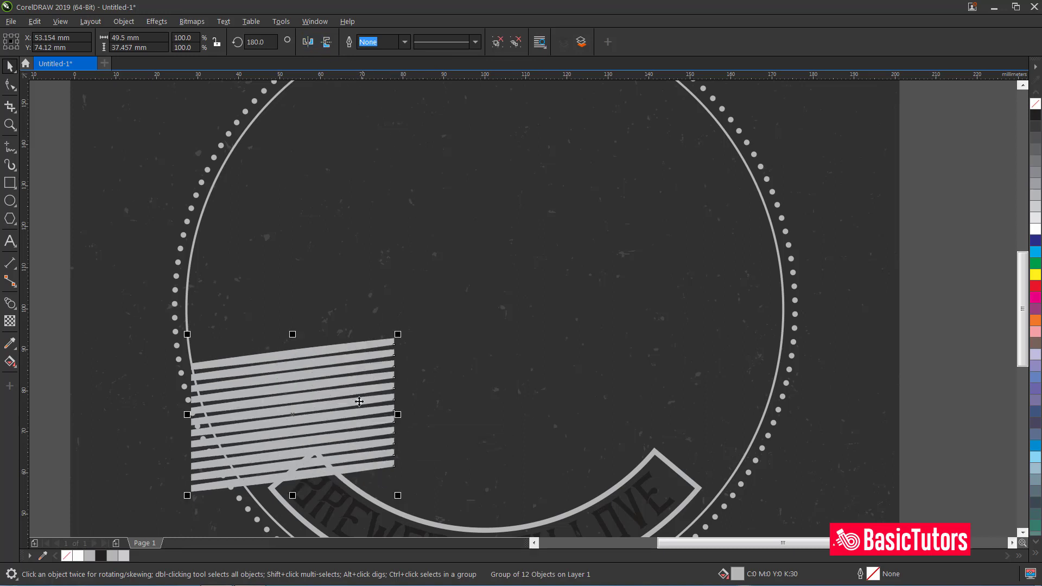
pyautogui.moveTo(362, 379); pyautogui.dragTo(751, 220)
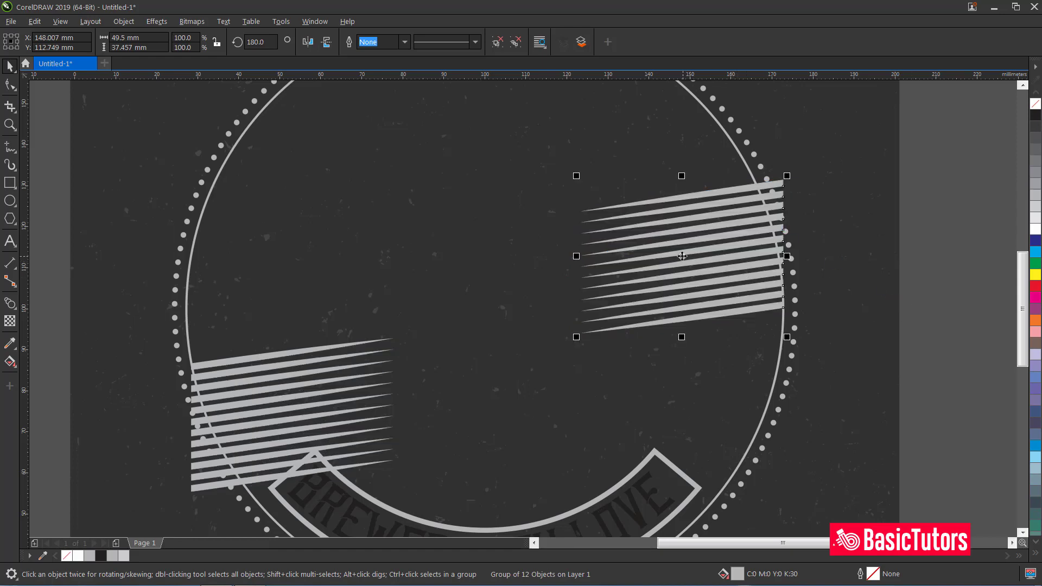
# - Move the mirrored bar group at the ring's right side up to about Y 119 mm and deselect it
pyautogui.click(683, 253)
pyautogui.moveTo(682, 250); pyautogui.dragTo(682, 229)
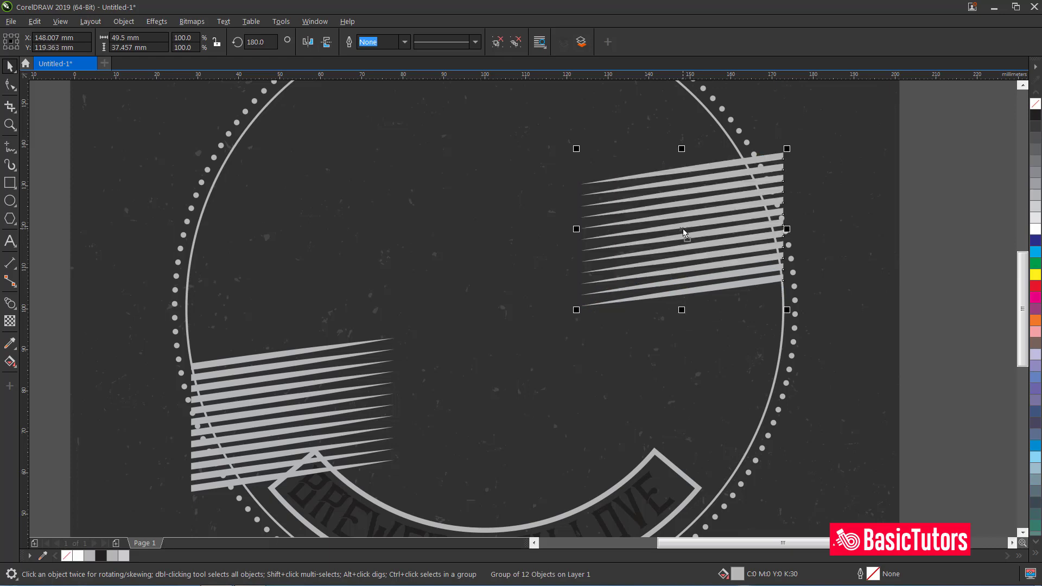
pyautogui.click(904, 257)
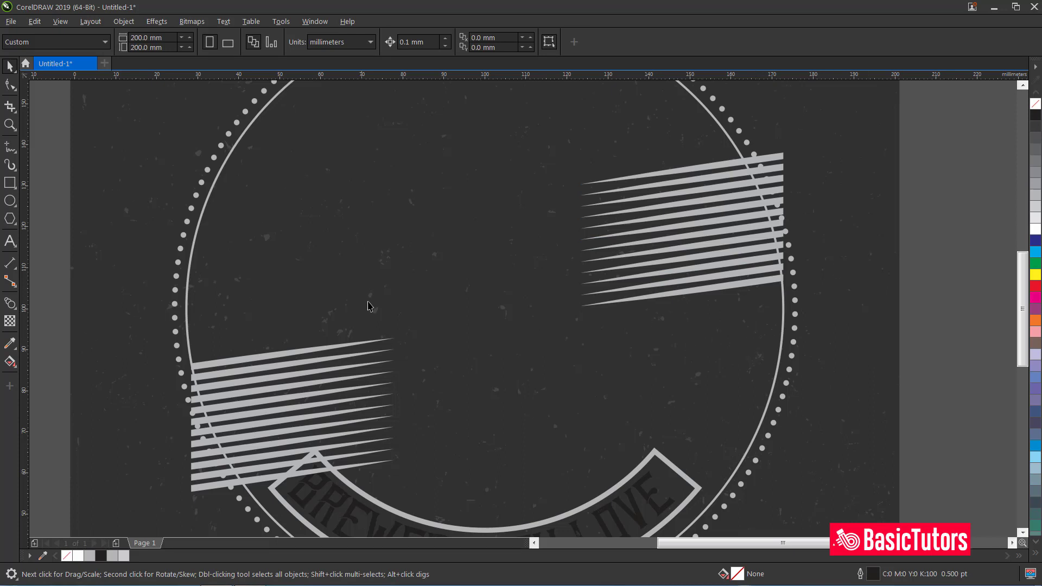
# - Add the artistic text "Original" beside the ring's upper left
pyautogui.click(10, 219)
pyautogui.click(10, 241)
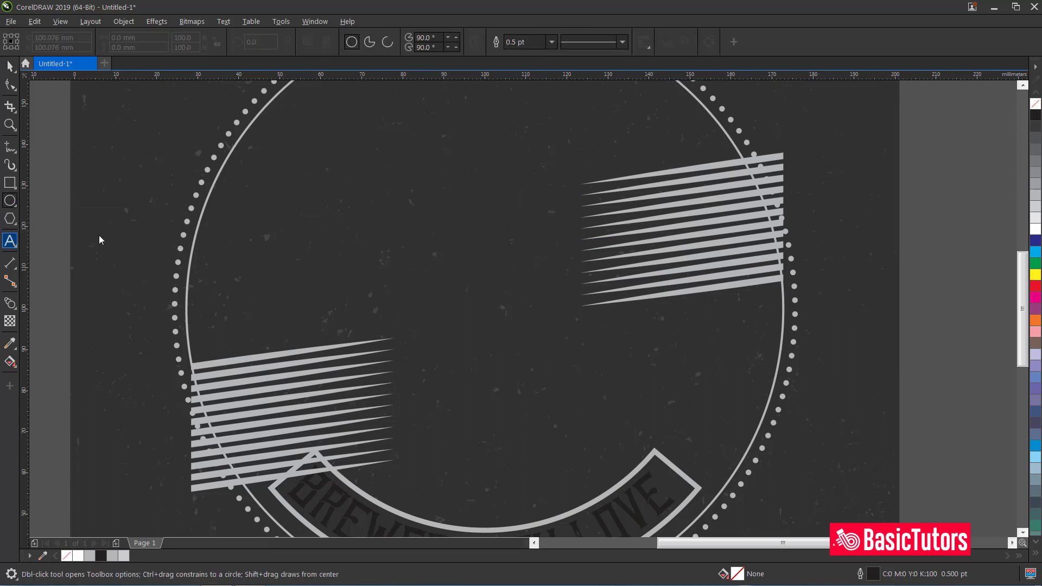
pyautogui.click(125, 218)
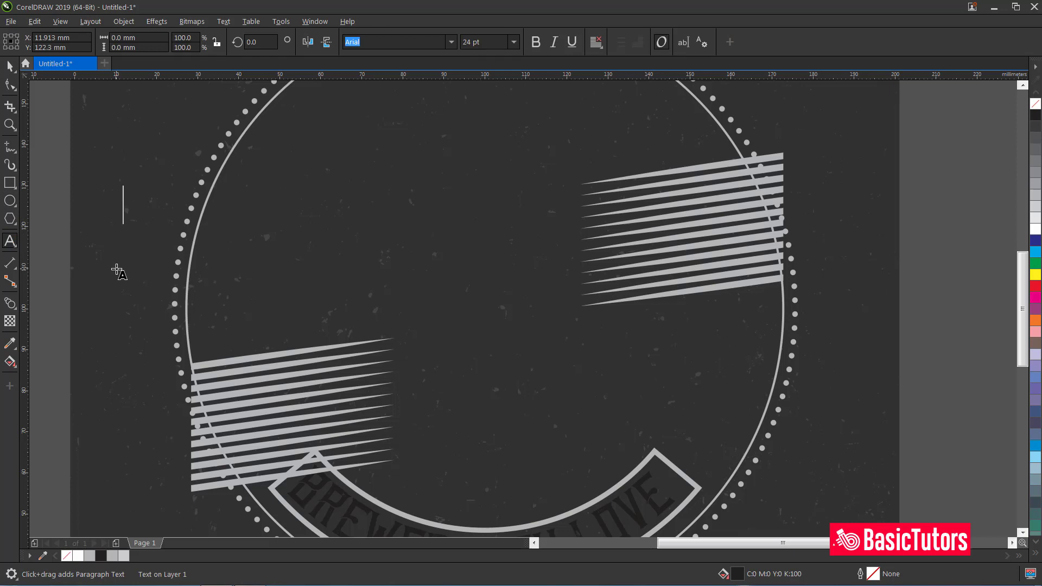
pyautogui.write('Origina')
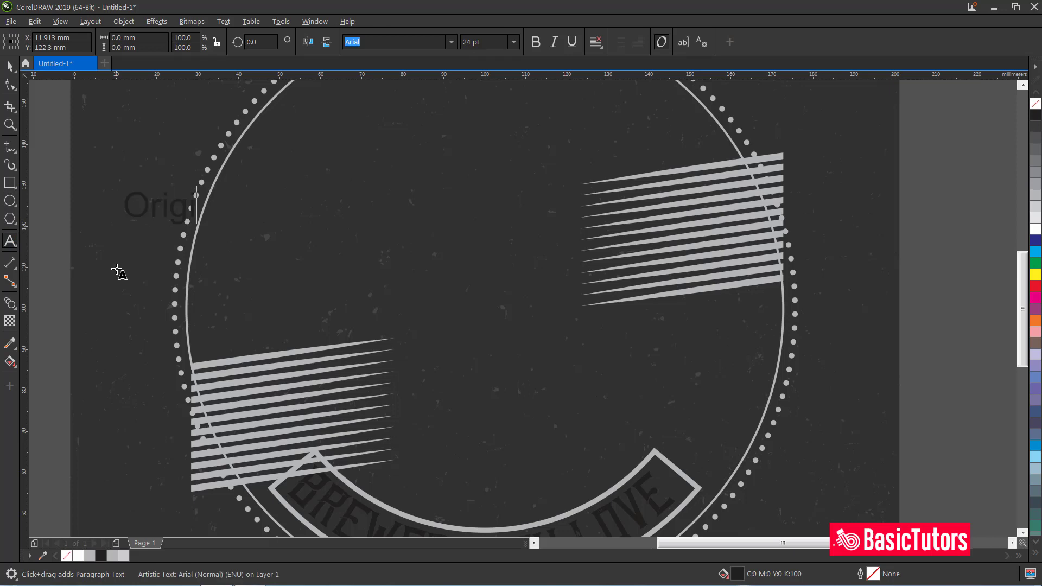
pyautogui.write('l')
pyautogui.hotkey('ctrl', 'space')
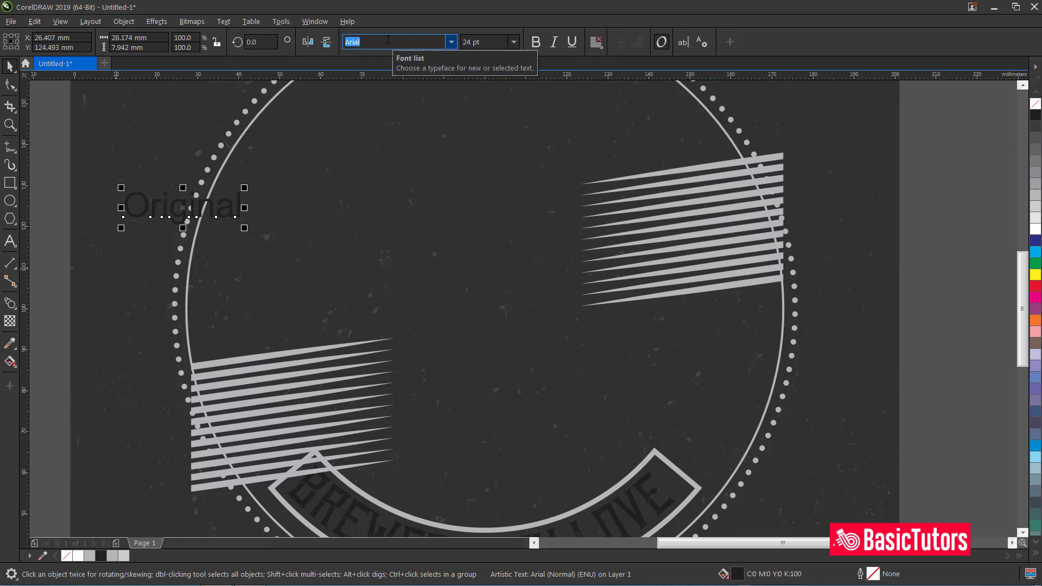
# - Format the "Original" text in the Rechtman font at 110 pt with a light grey (K 30) fill
pyautogui.write('Rechtman')
pyautogui.press('Return')
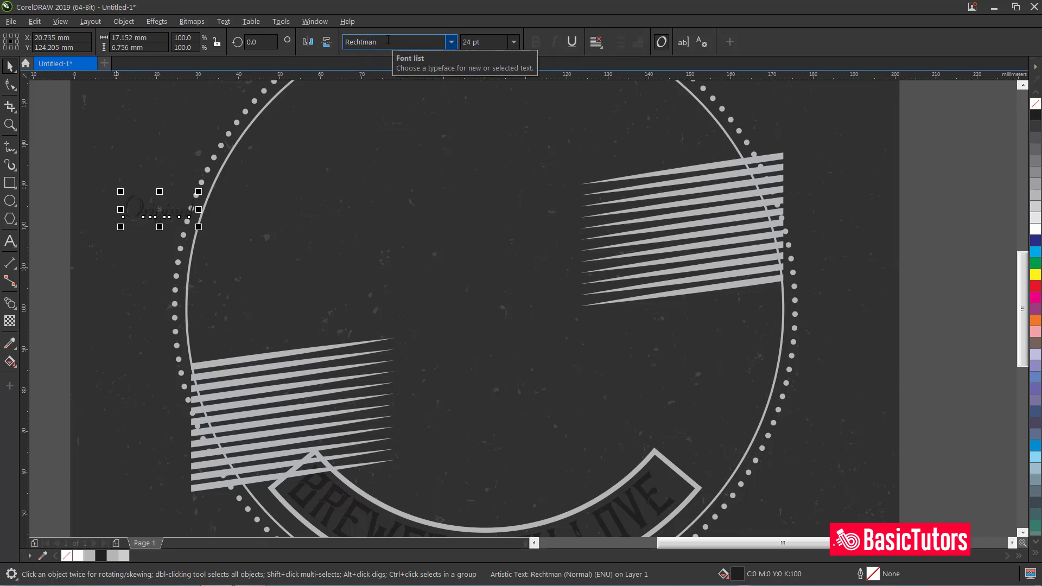
pyautogui.press('Tab')
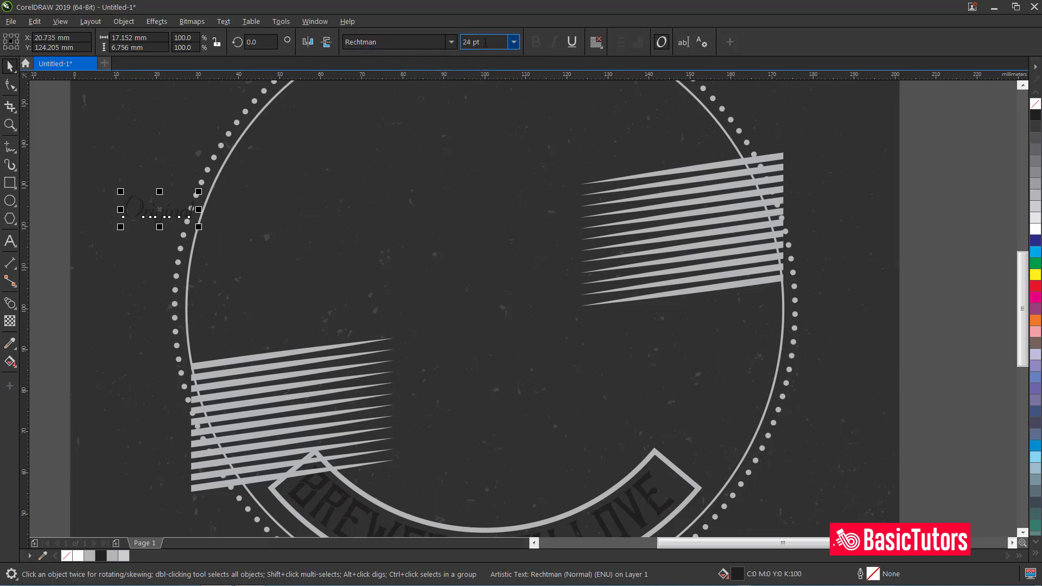
pyautogui.doubleClick(474, 44)
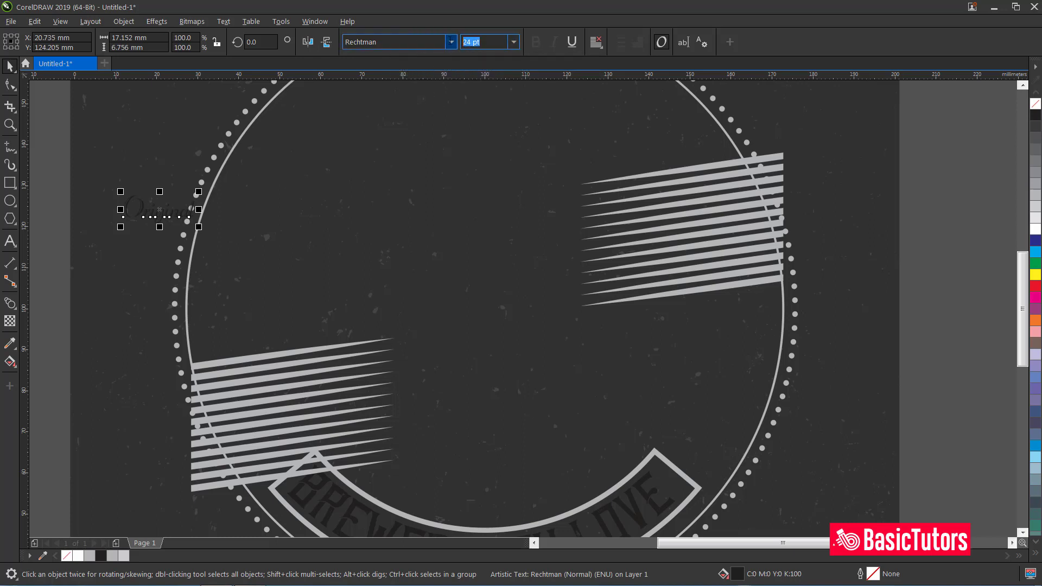
pyautogui.write('110')
pyautogui.press('Return')
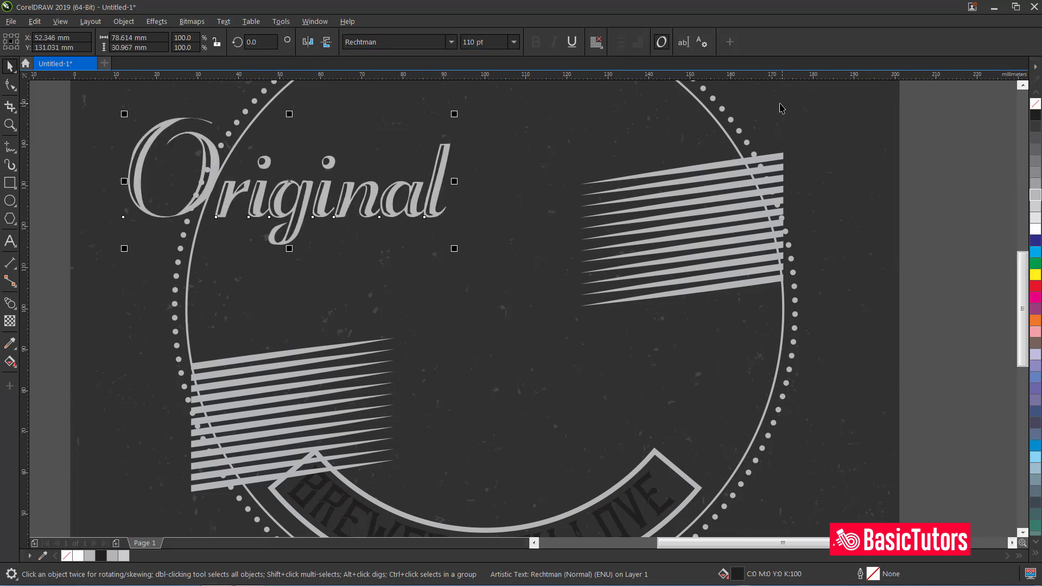
# - Skew the "Original" text by X 0 and Y 8 degrees, using its bottom-left corner as the anchor point
pyautogui.click(280, 22)
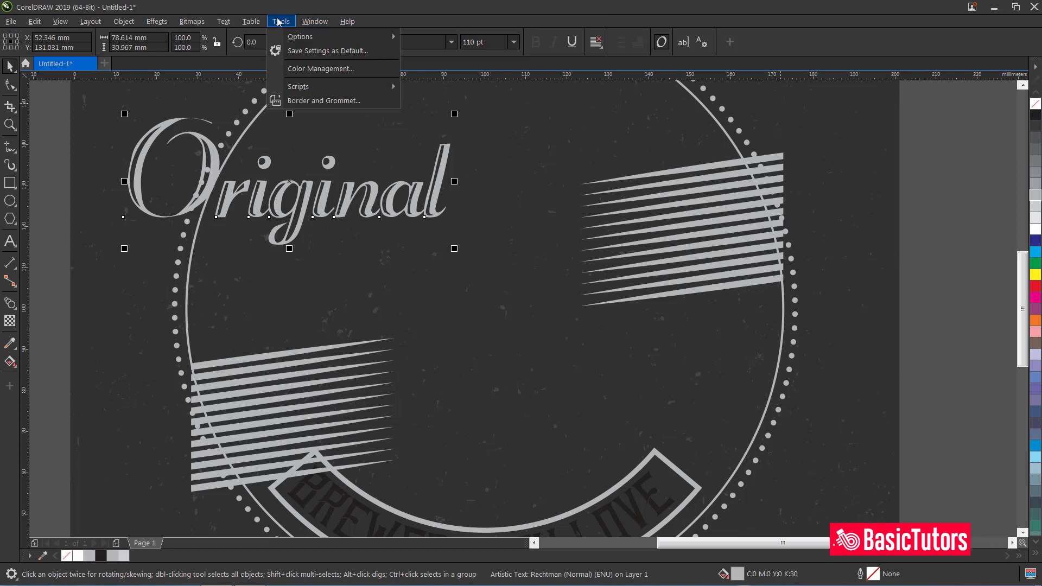
pyautogui.moveTo(315, 22)
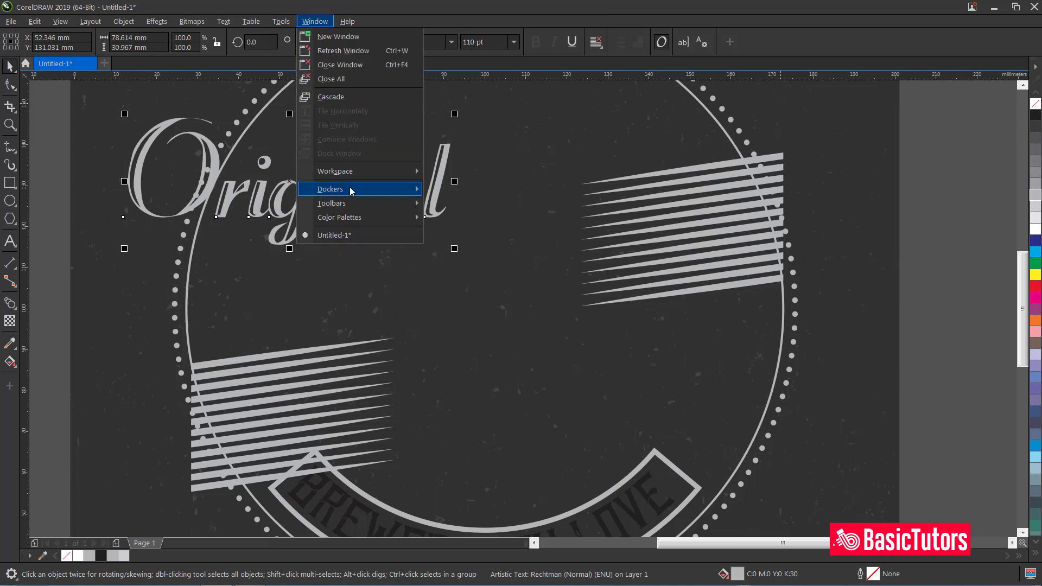
pyautogui.moveTo(351, 190)
pyautogui.click(486, 174)
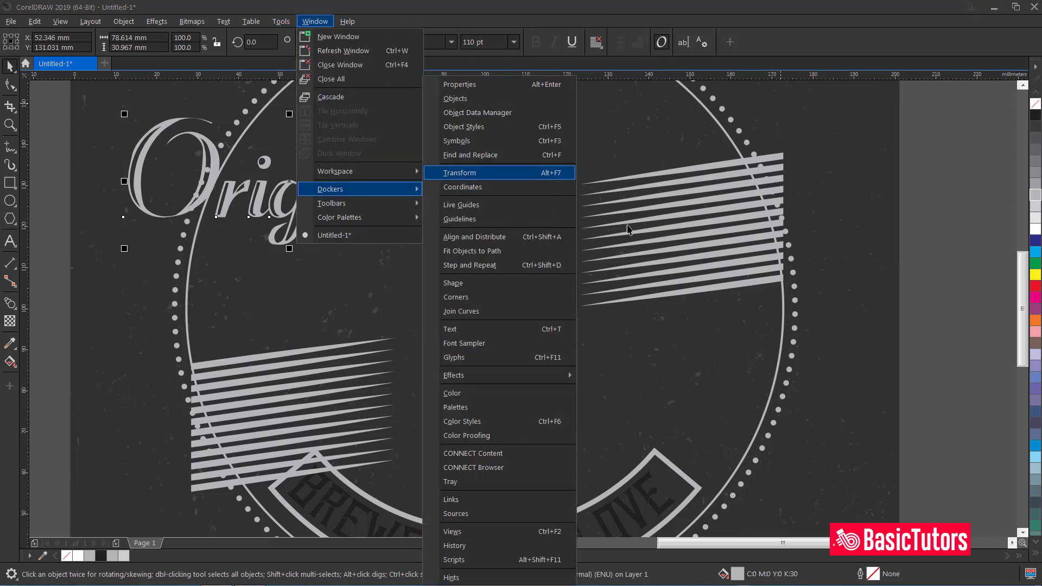
pyautogui.click(859, 157)
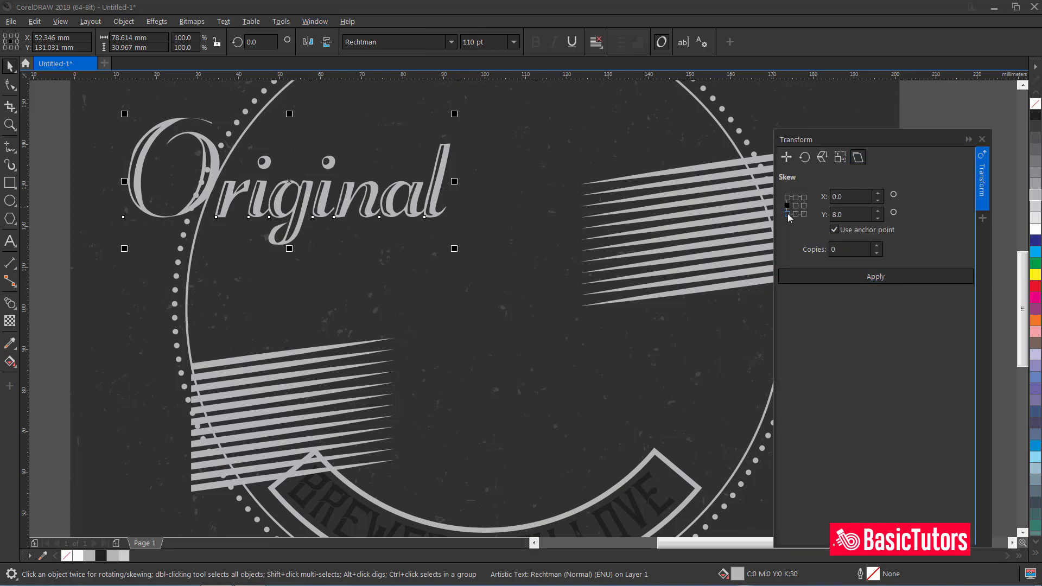
pyautogui.click(788, 214)
pyautogui.click(876, 276)
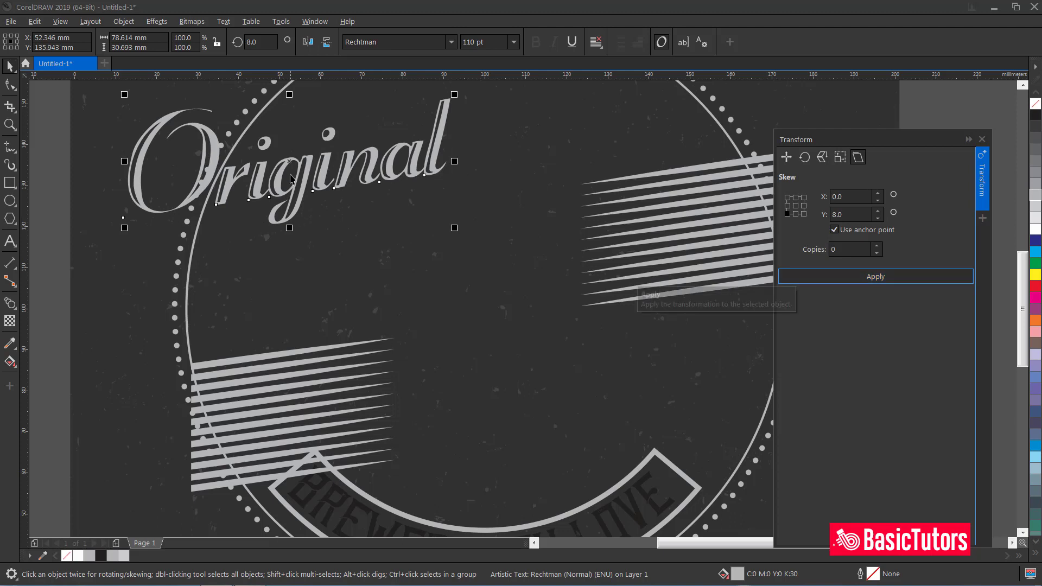
# - Place the "Original" text inside the ring's upper part, centered at about X 90 mm, Y 143 mm, and deselect it
pyautogui.moveTo(291, 176); pyautogui.dragTo(453, 184)
pyautogui.scroll(-2, 460, 228)
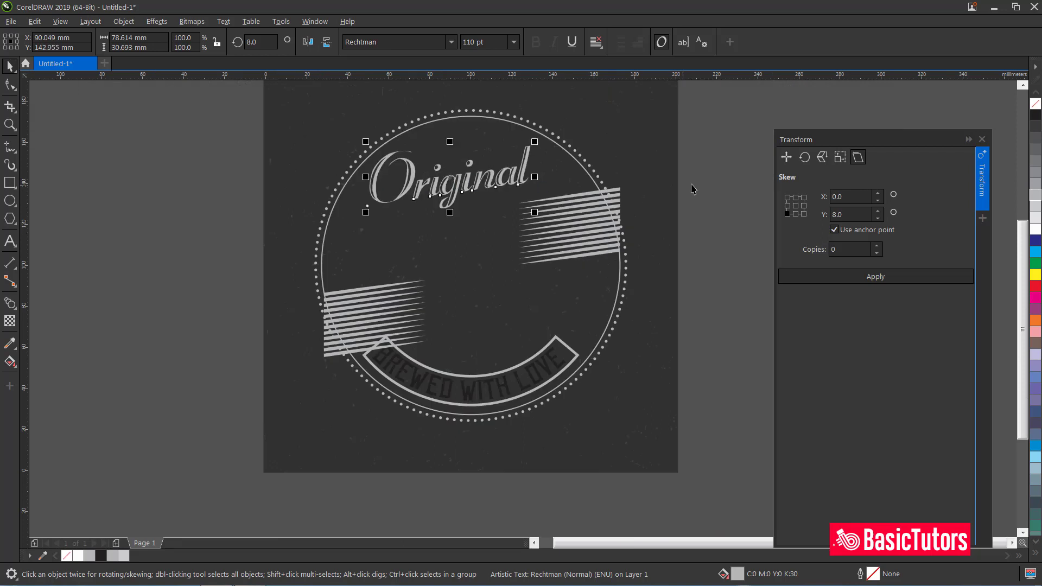
pyautogui.click(693, 186)
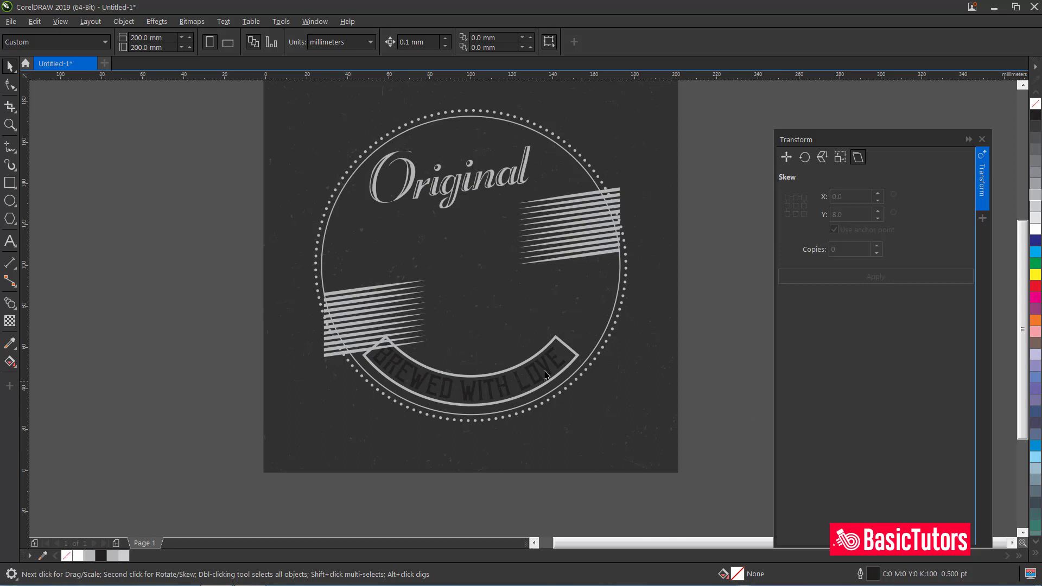
# - Change the outline color of the curved "BREWED WITH LOVE" band to C 0, M 0, Y 0, K 93
pyautogui.click(565, 350)
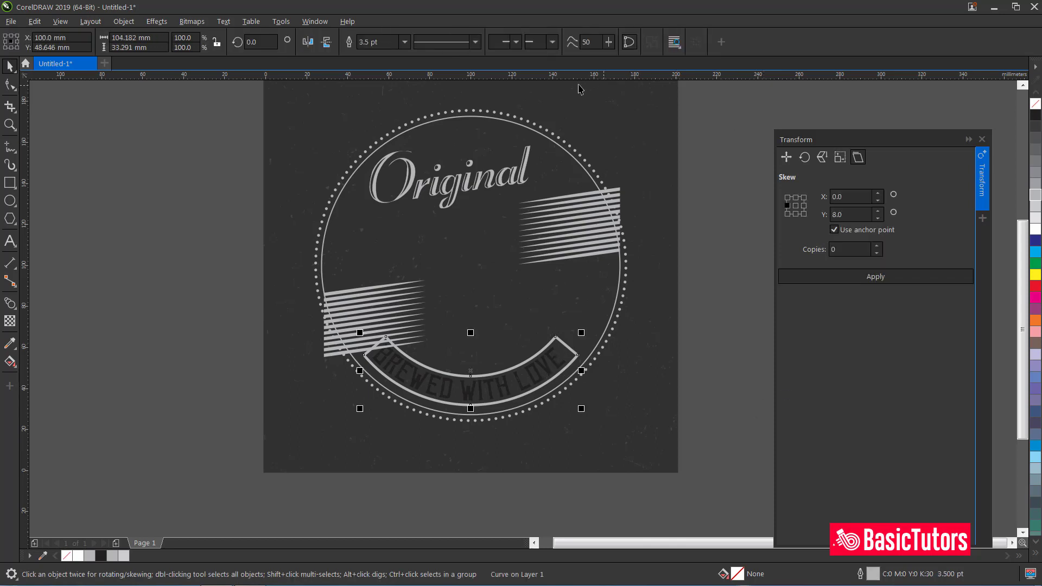
pyautogui.press('F12')
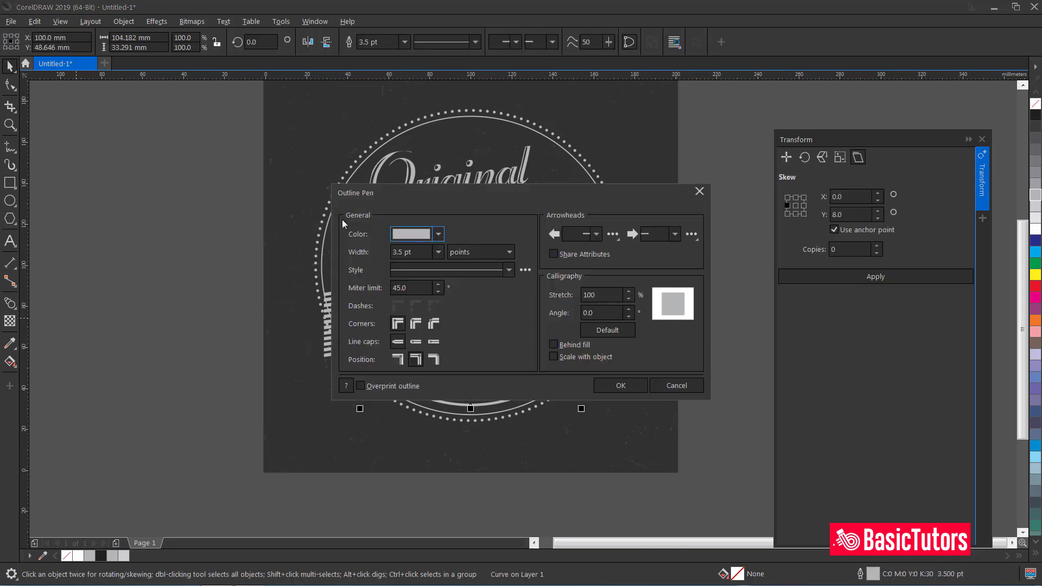
pyautogui.click(439, 234)
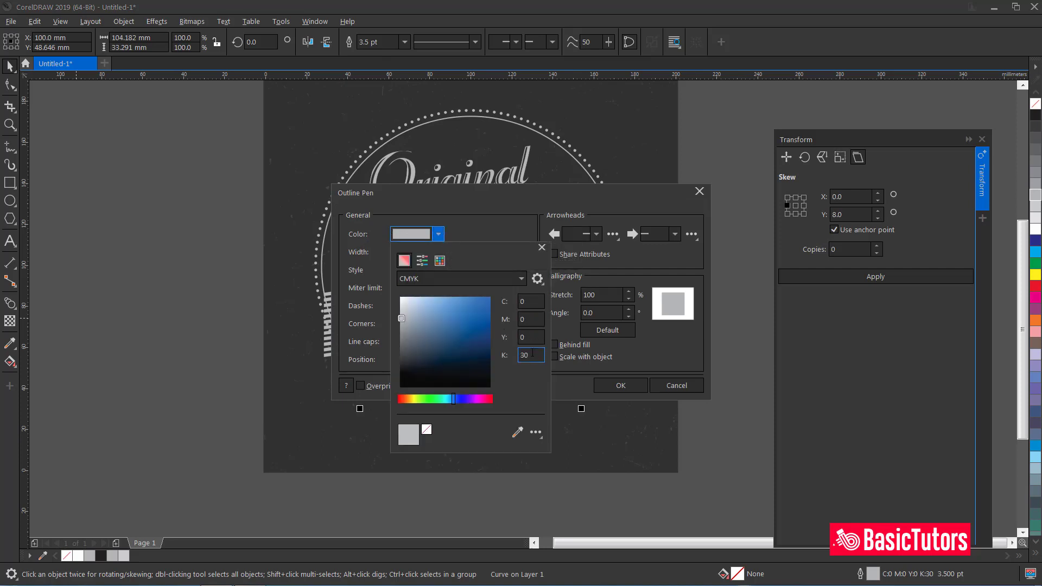
pyautogui.press('Tab')
pyautogui.press('Return')
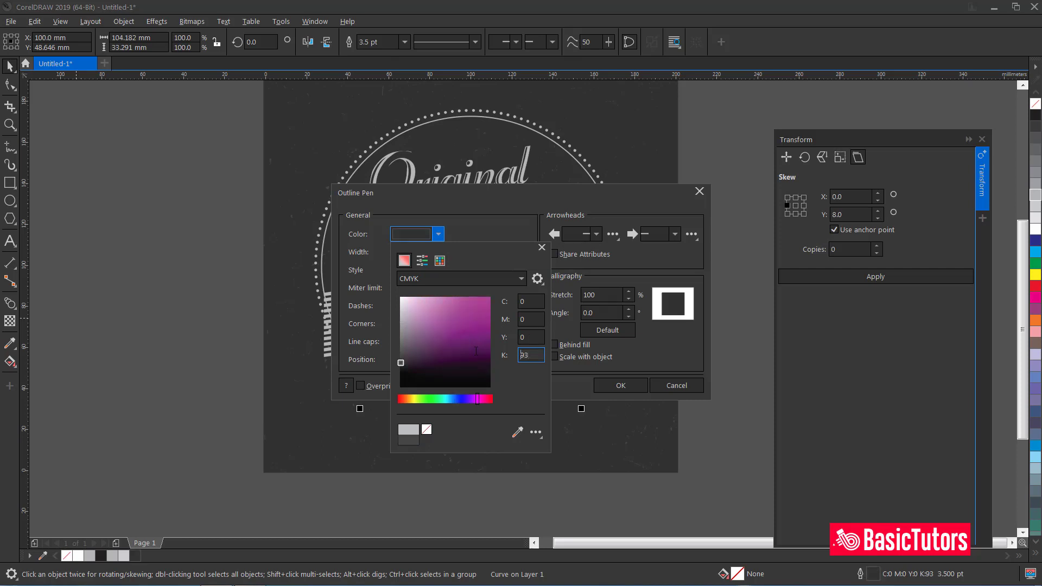
pyautogui.click(564, 387)
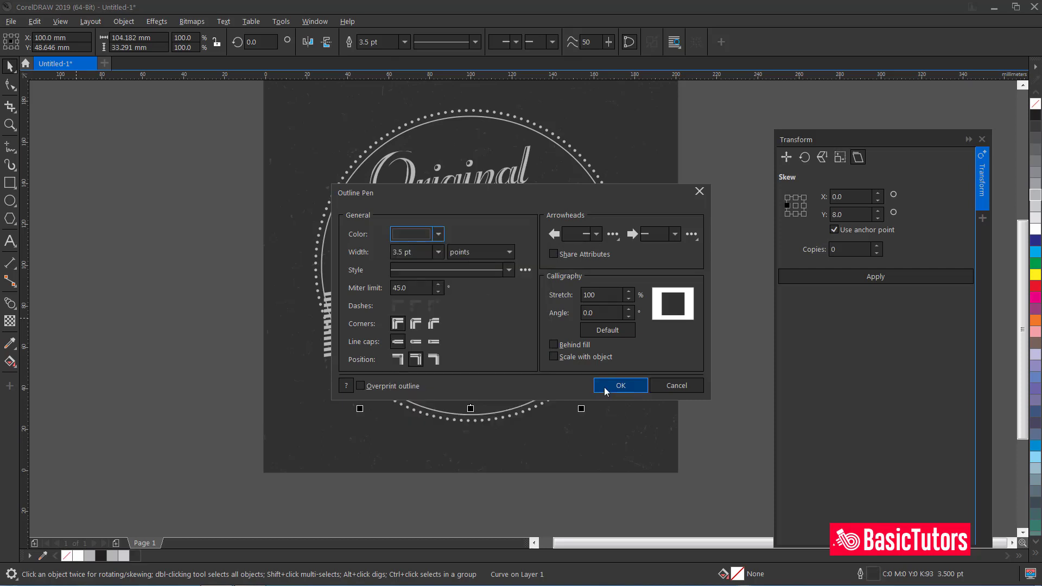
pyautogui.click(619, 385)
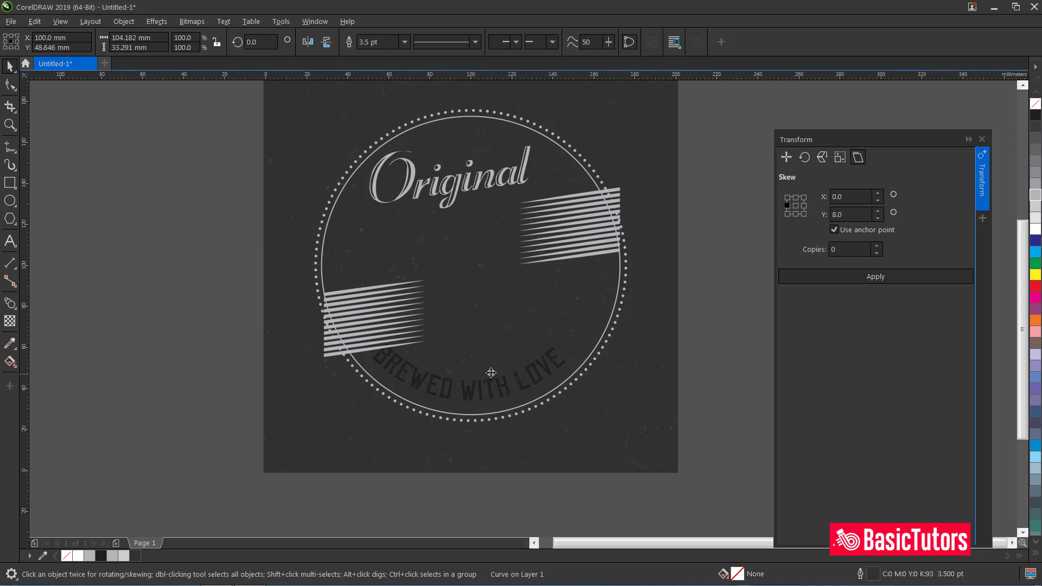
# - Fill the curved band with light grey (K 30), set its outline color to K 100 and deselect it
pyautogui.click(1035, 197)
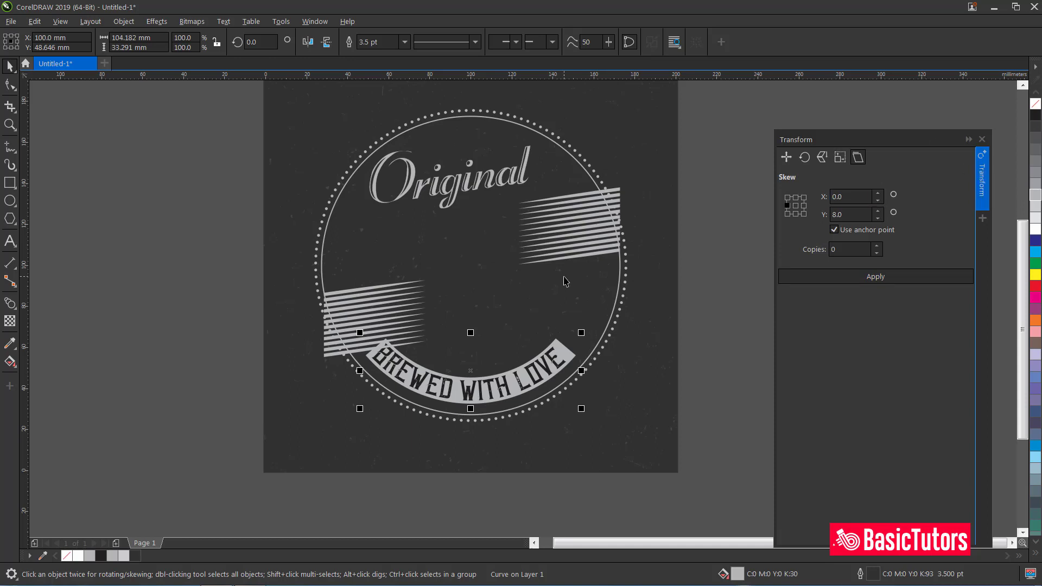
pyautogui.press('F12')
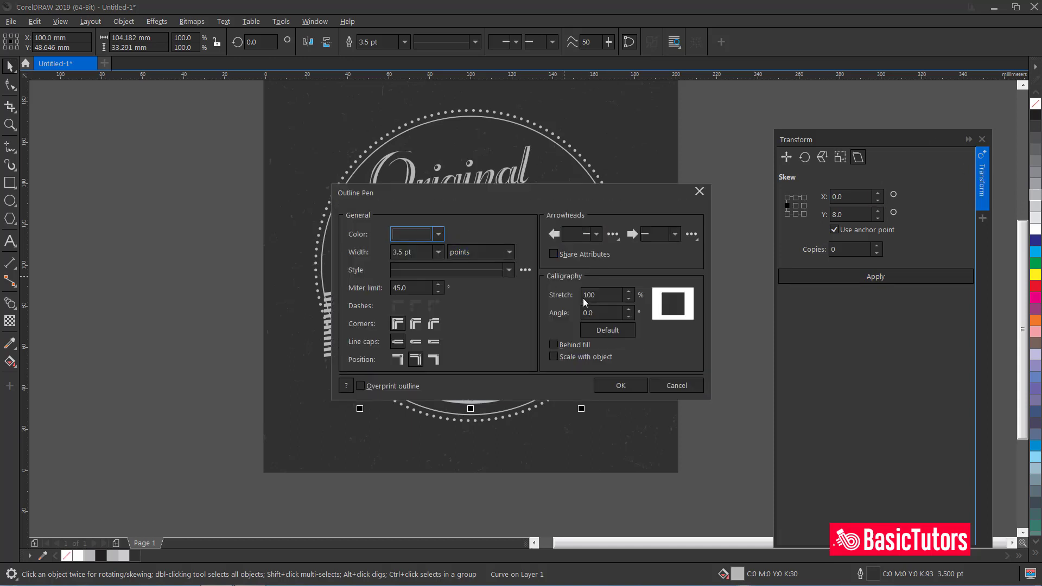
pyautogui.click(437, 234)
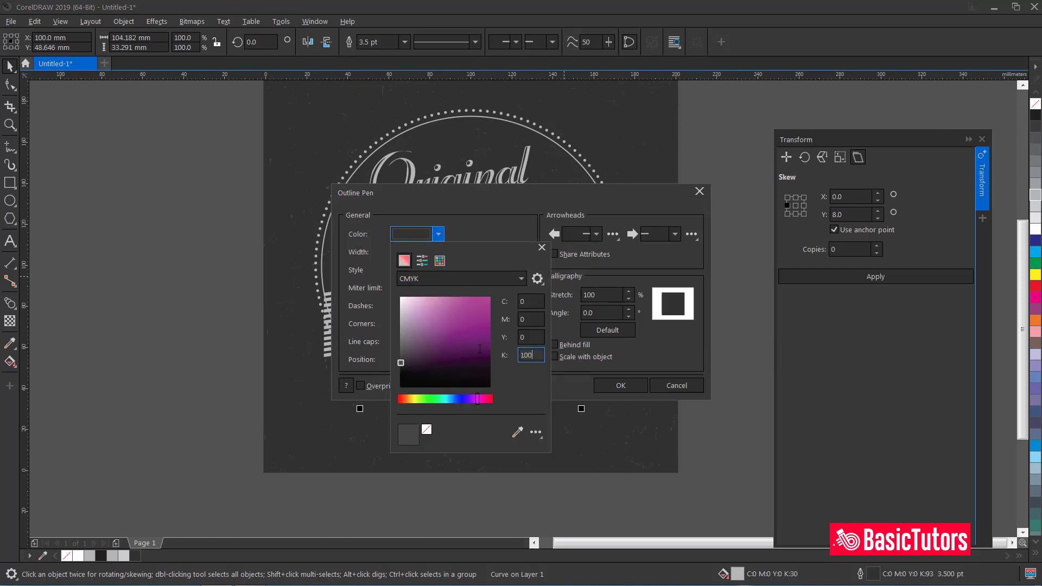
pyautogui.press('Return')
pyautogui.click(619, 385)
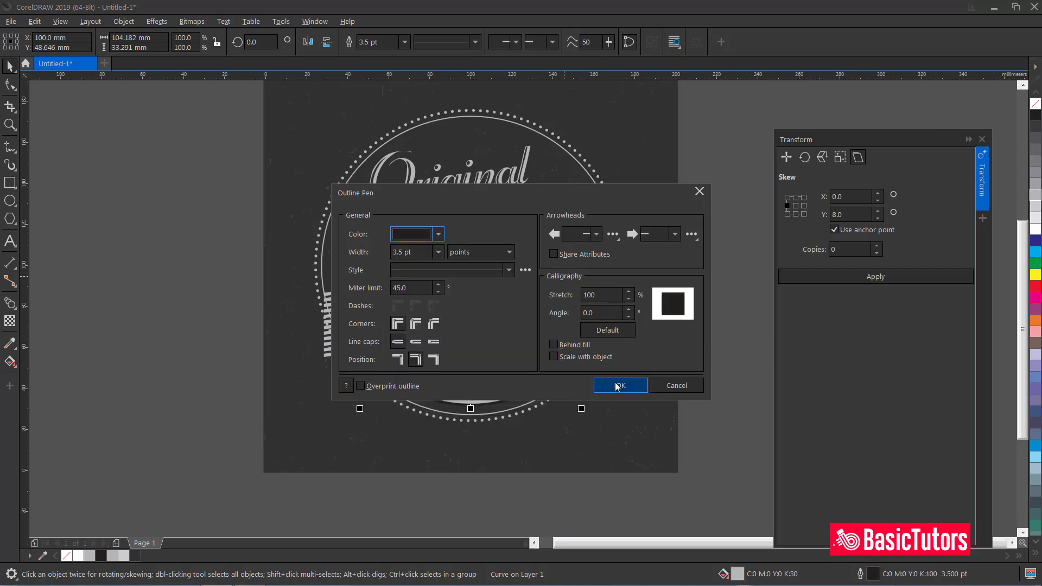
pyautogui.click(619, 386)
pyautogui.click(733, 373)
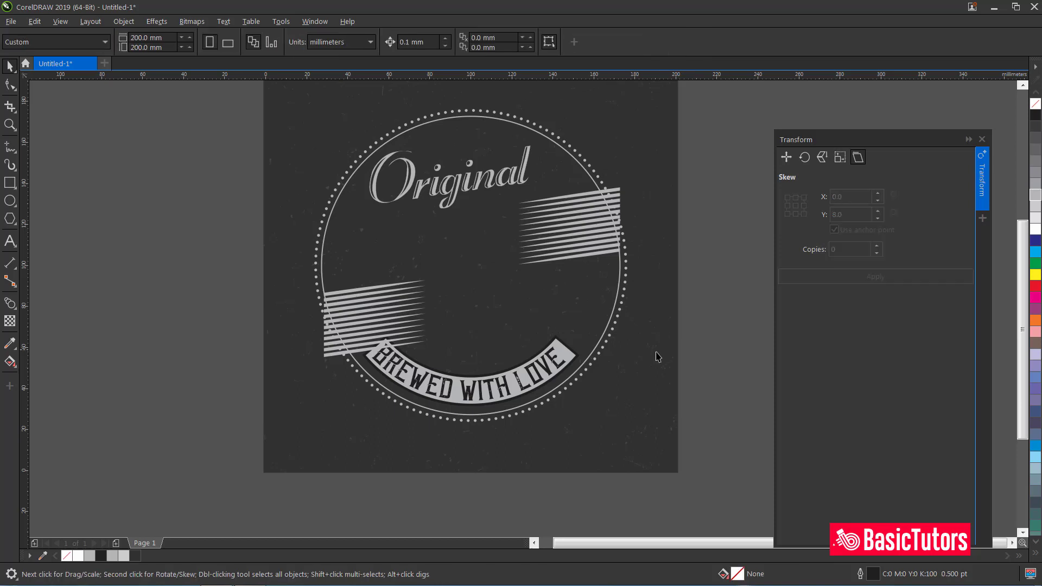
pyautogui.scroll(2, 658, 357)
pyautogui.click(478, 345)
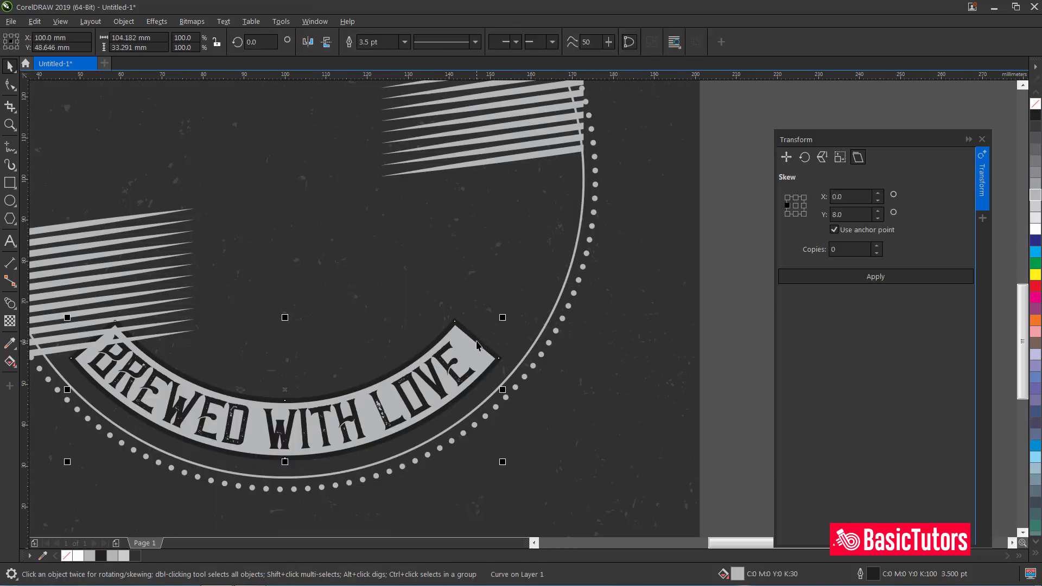
pyautogui.click(449, 366)
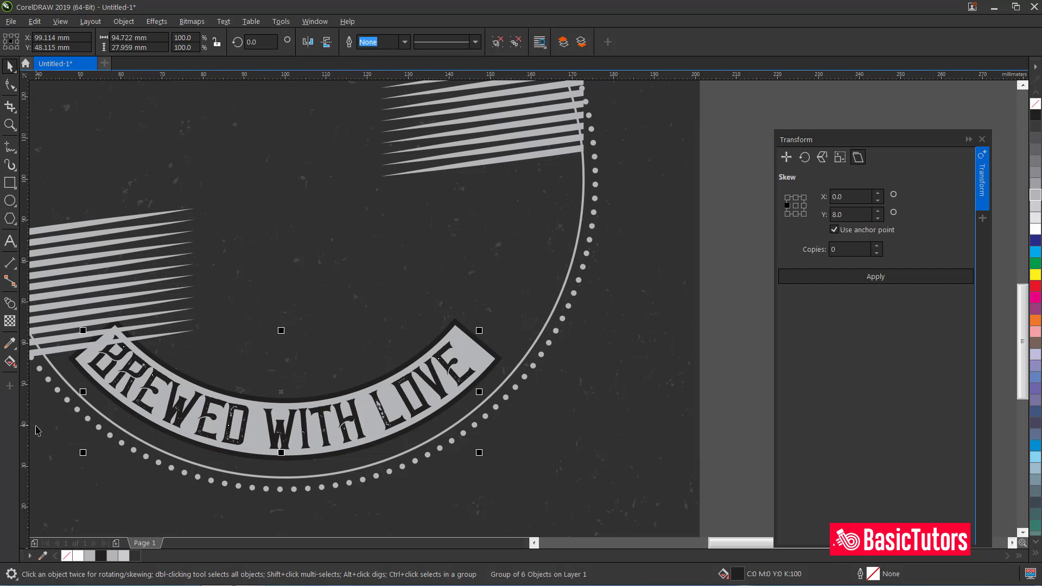
pyautogui.click(721, 380)
pyautogui.scroll(-2, 700, 380)
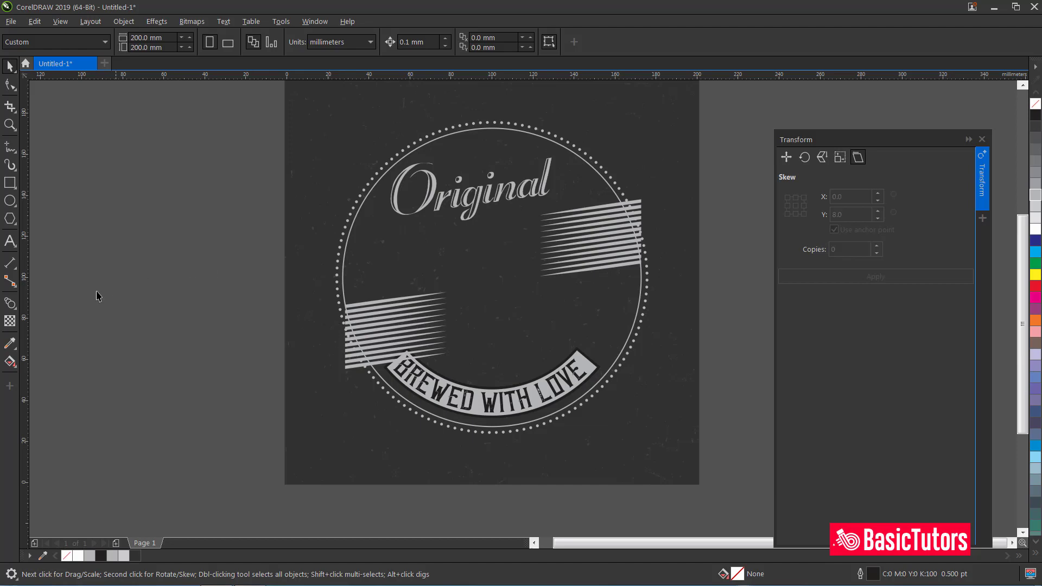
# - Recolor the curved band's outline to a dark grey slightly lighter than black, and select the "BREWED WITH LOVE" lettering group
pyautogui.hotkey('ctrl', '+')
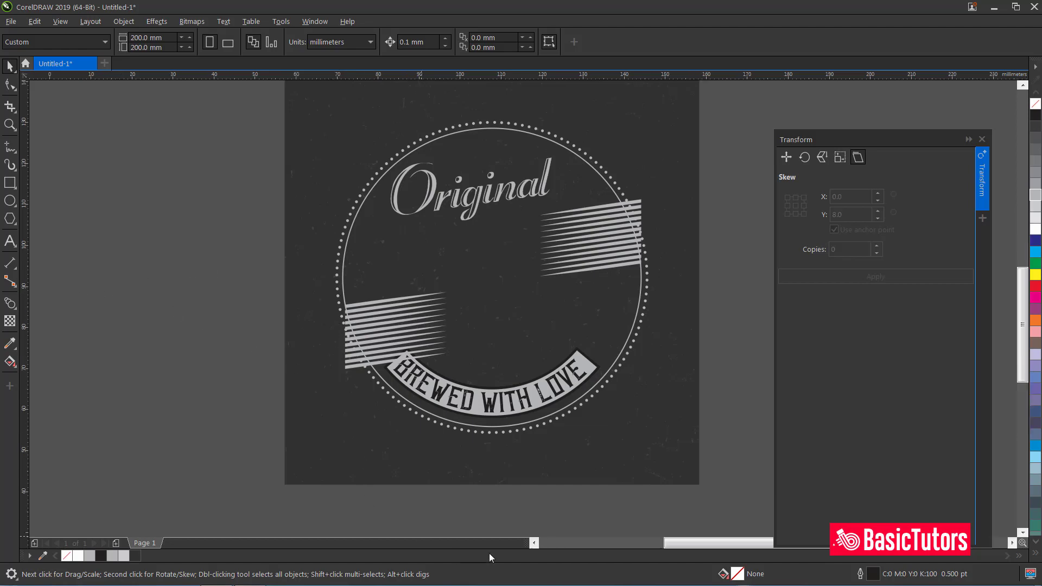
pyautogui.moveTo(1016, 313); pyautogui.dragTo(998, 349)
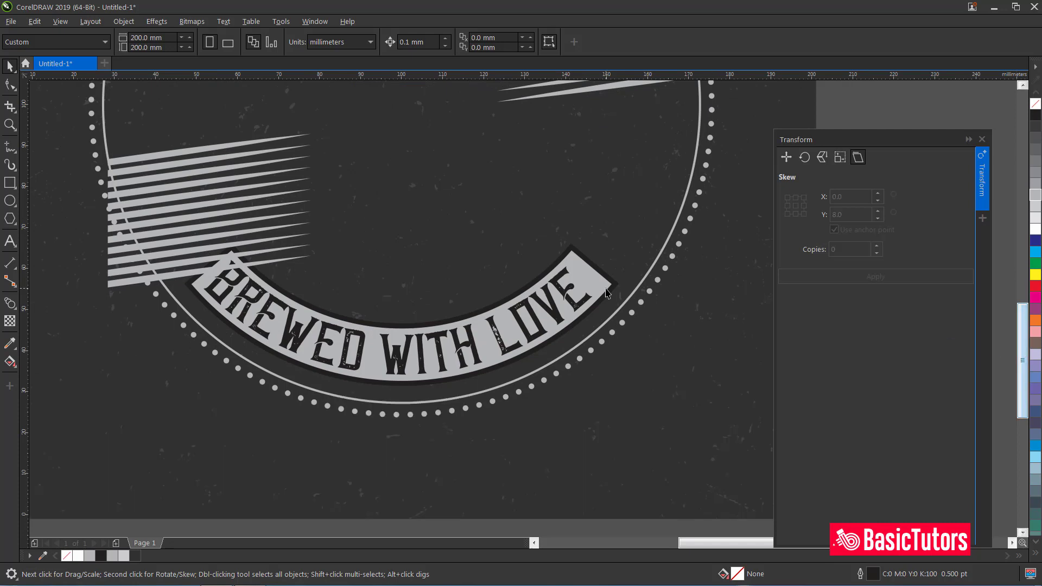
pyautogui.click(604, 281)
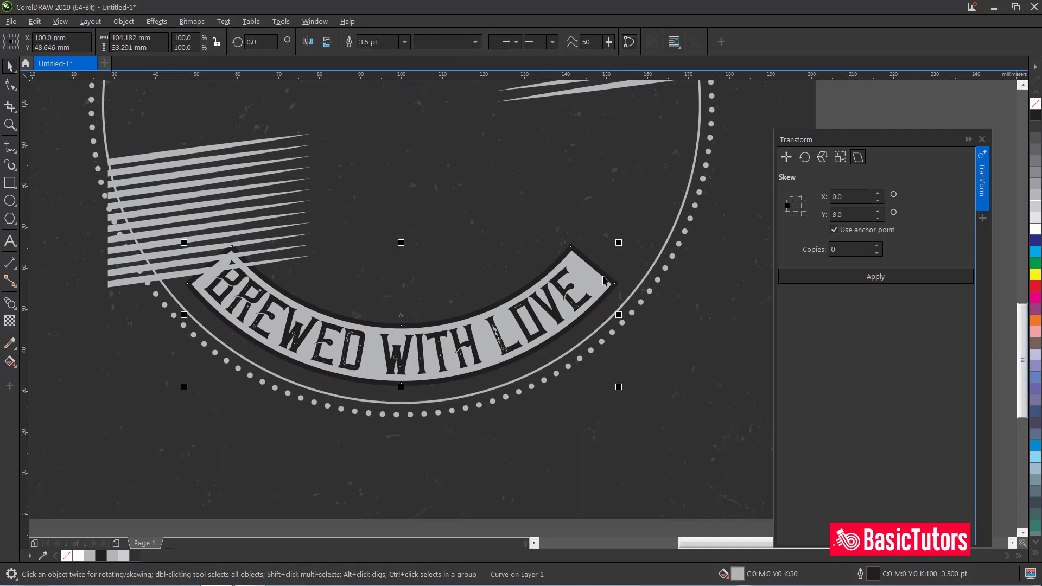
pyautogui.rightClick(1036, 127)
pyautogui.click(571, 288)
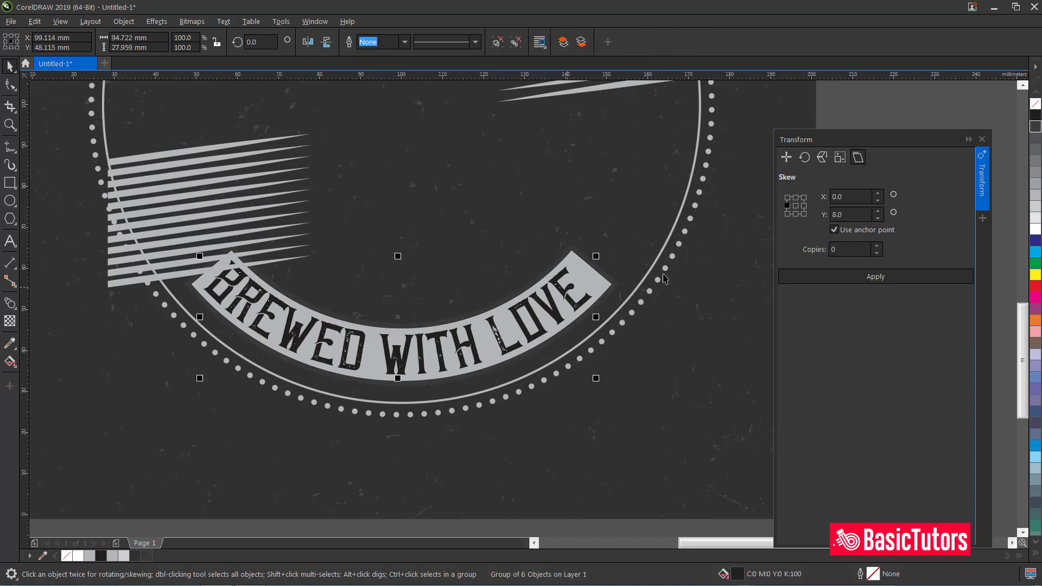
# - Recolor the "BREWED WITH LOVE" lettering to dark grey K 90 and deselect it
pyautogui.rightClick(1036, 127)
pyautogui.click(747, 207)
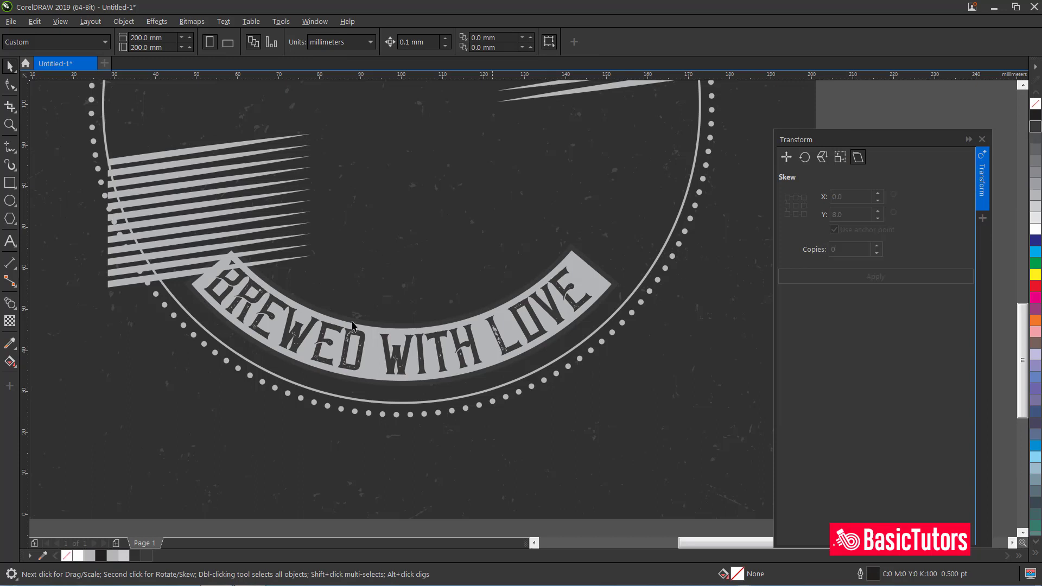
# - Draw a closed vertical ribbon tail with a notched lower end, about 11.4 by 33.7 mm, below the curved band's left end, and enter node editing
pyautogui.click(11, 154)
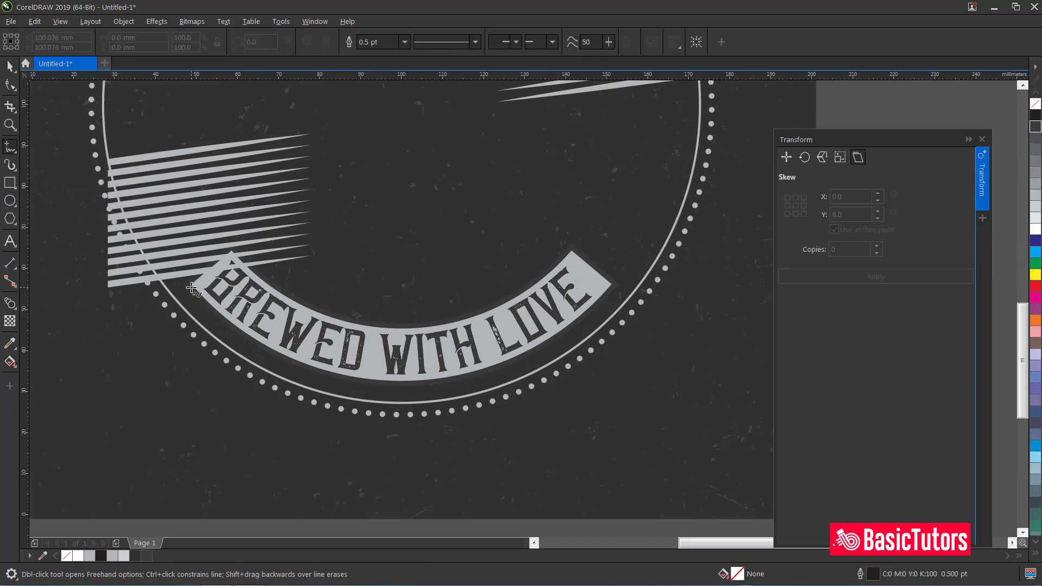
pyautogui.click(191, 288)
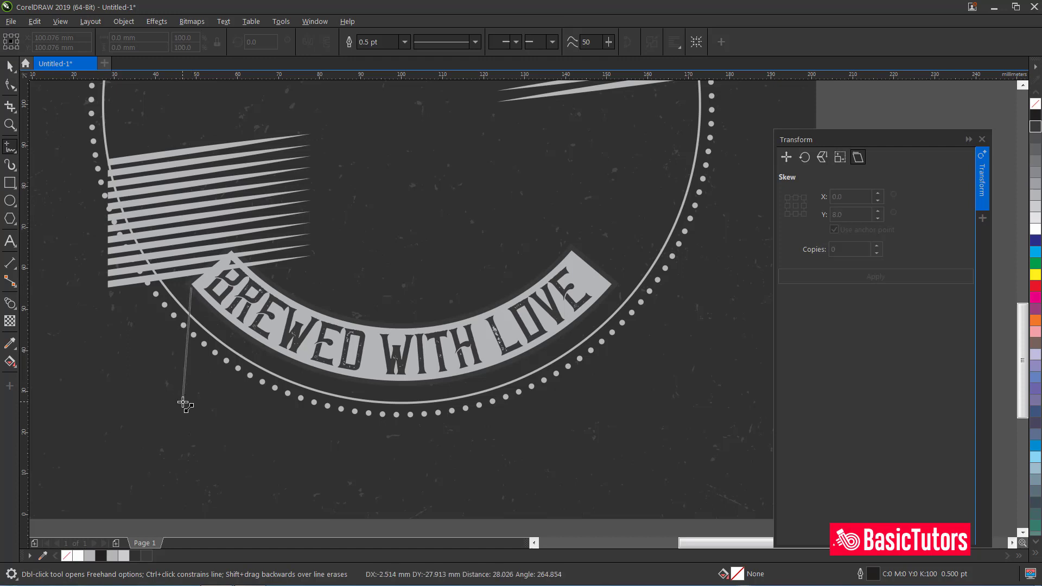
pyautogui.click(186, 429)
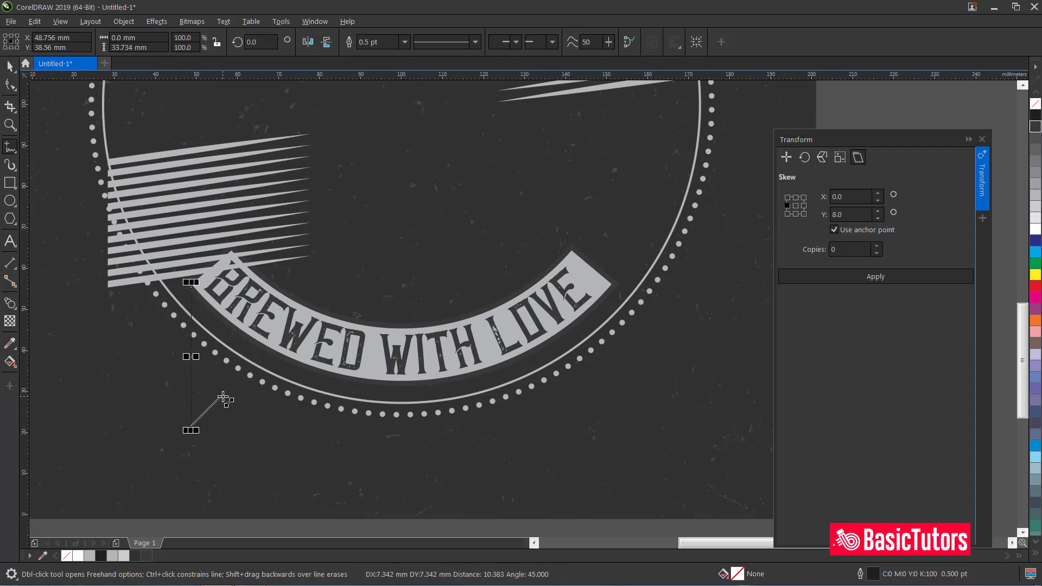
pyautogui.click(217, 401)
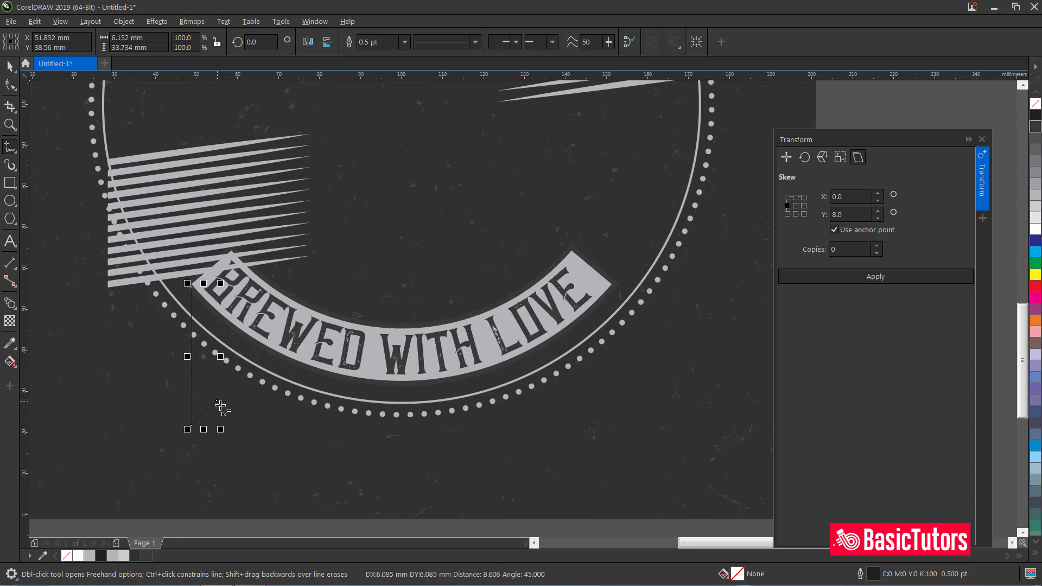
pyautogui.click(238, 422)
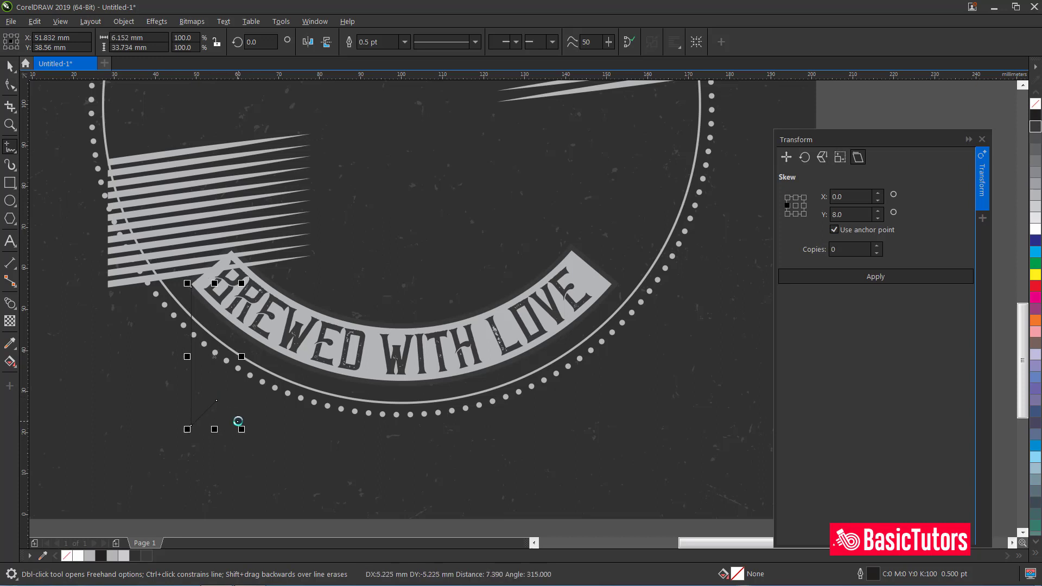
pyautogui.click(239, 288)
pyautogui.click(194, 284)
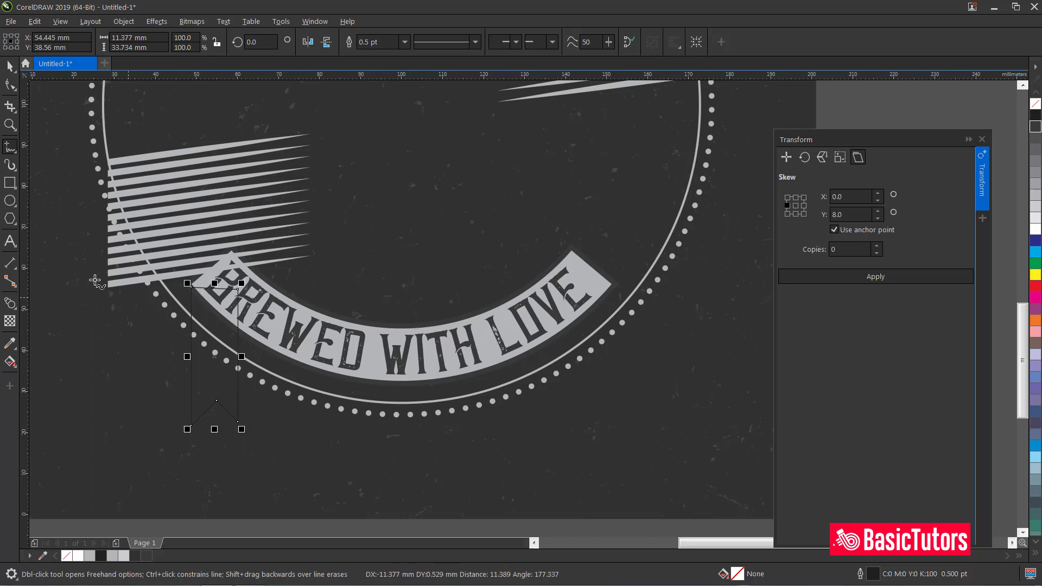
pyautogui.click(10, 85)
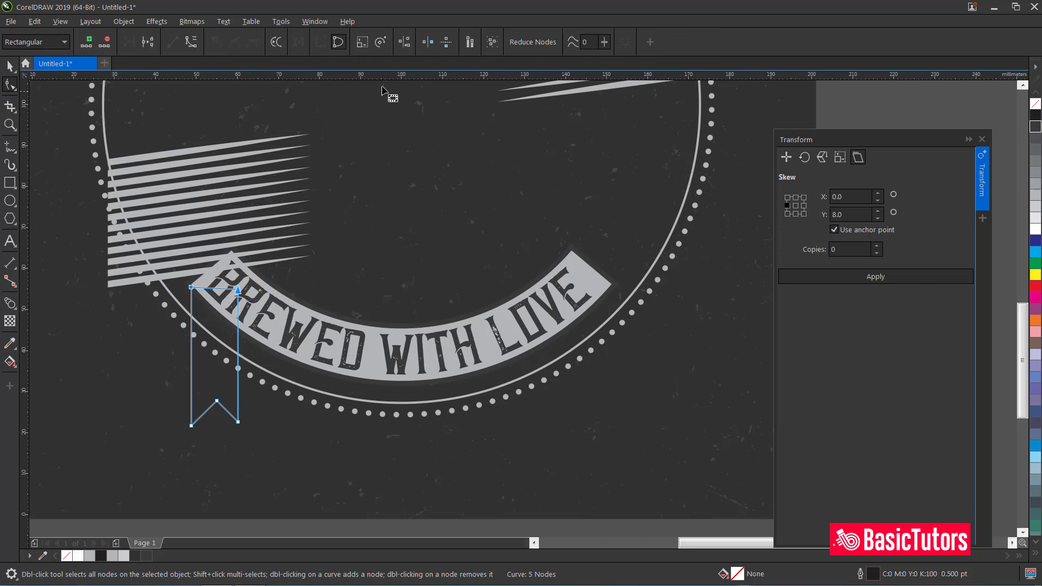
# - Try to align the ribbon's two top nodes with Align Vertical only, and undo it
pyautogui.click(404, 41)
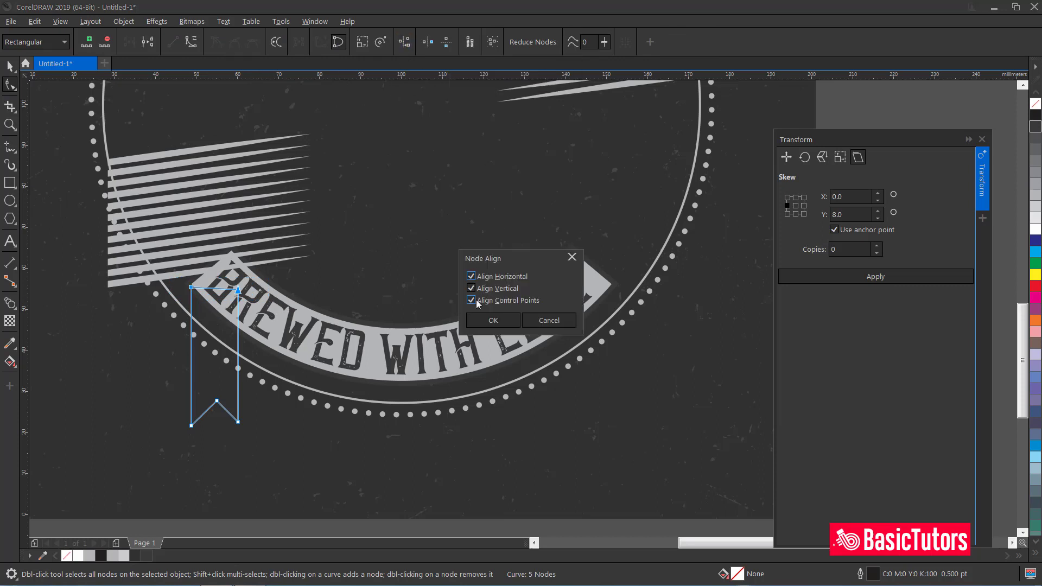
pyautogui.click(472, 277)
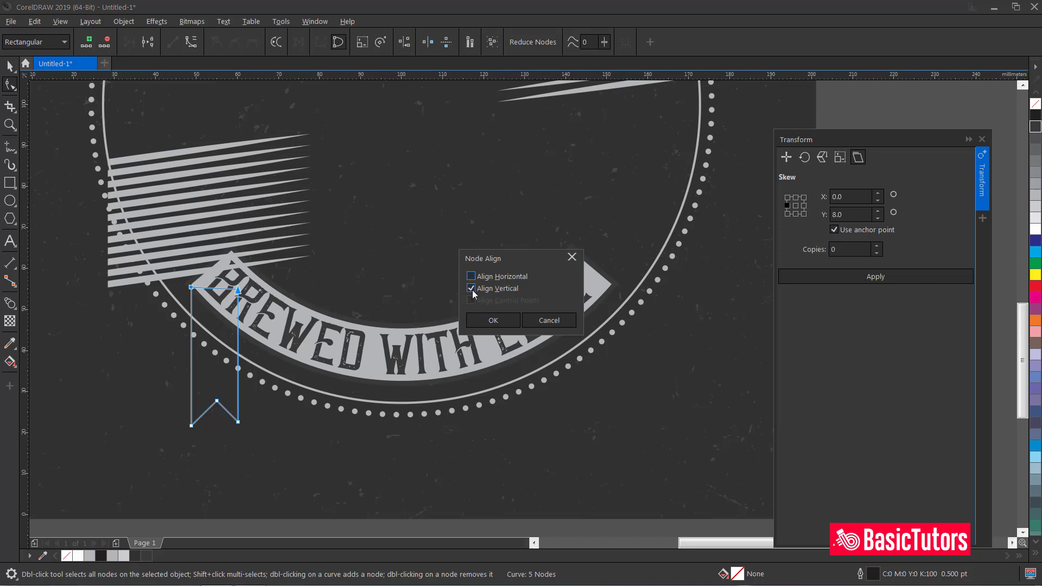
pyautogui.click(475, 319)
pyautogui.hotkey('ctrl', 'z')
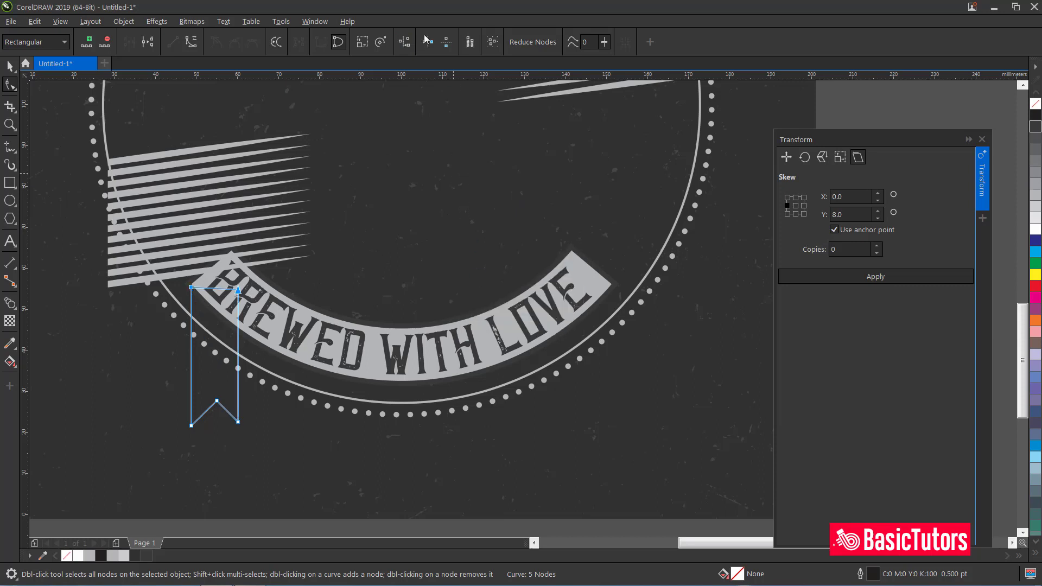
# - Align the ribbon's two top nodes with Align Horizontal only, and return to object selection
pyautogui.click(404, 42)
pyautogui.click(472, 276)
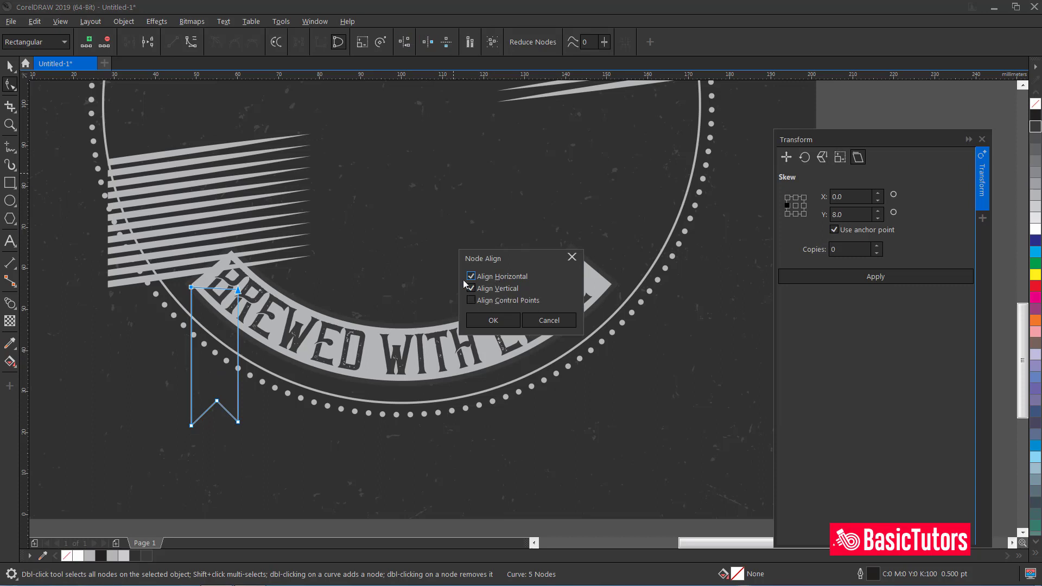
pyautogui.click(471, 288)
pyautogui.click(491, 320)
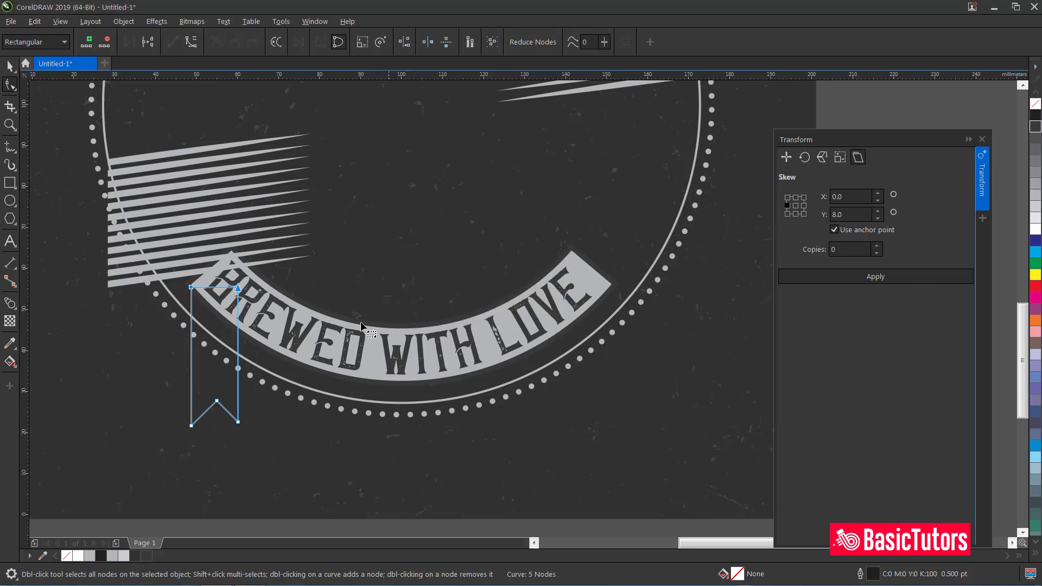
pyautogui.click(10, 67)
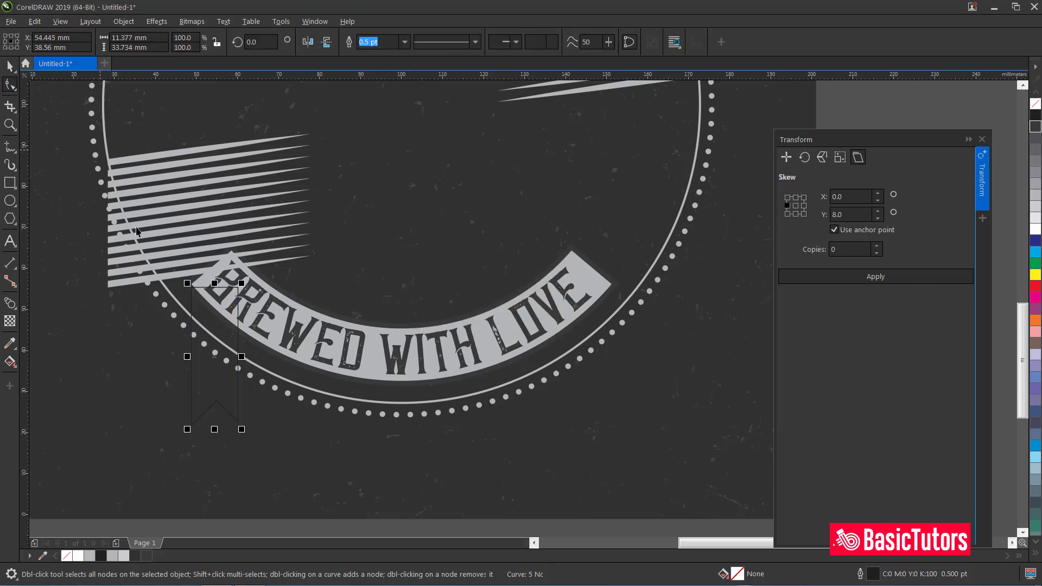
pyautogui.press('space')
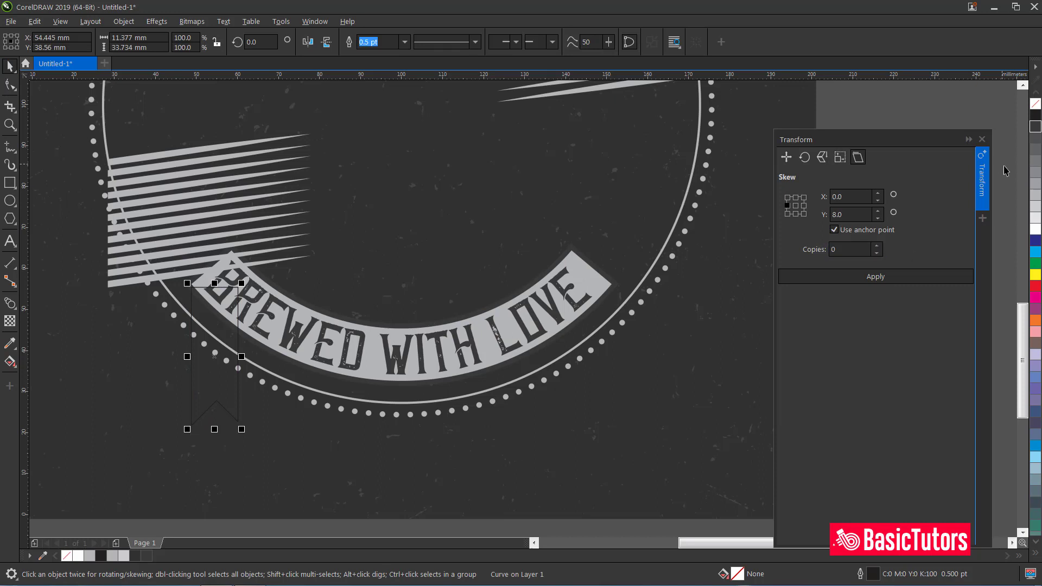
# - Fill the ribbon with light grey K 30, remove its outline and deselect it
pyautogui.click(1038, 205)
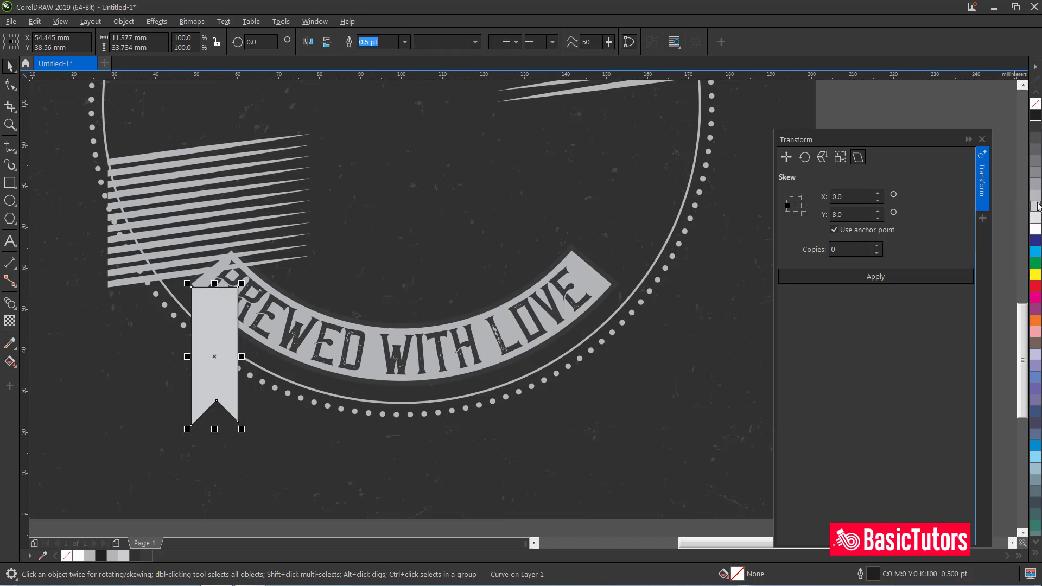
pyautogui.rightClick(1036, 105)
pyautogui.click(1036, 196)
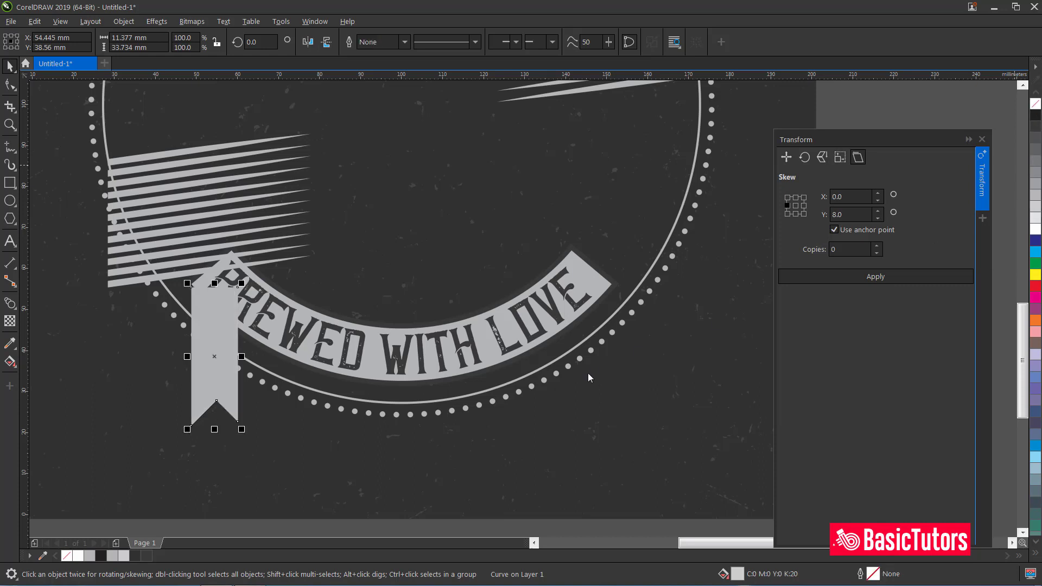
pyautogui.click(130, 337)
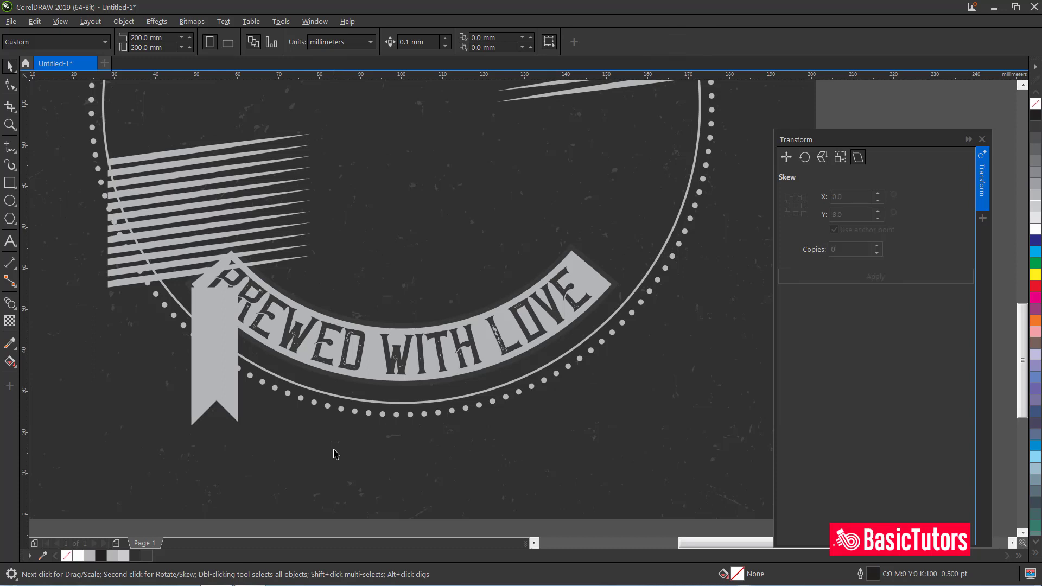
# - Give the ribbon a dark grey K 90 outline with a width of 3.5 pt
pyautogui.click(226, 381)
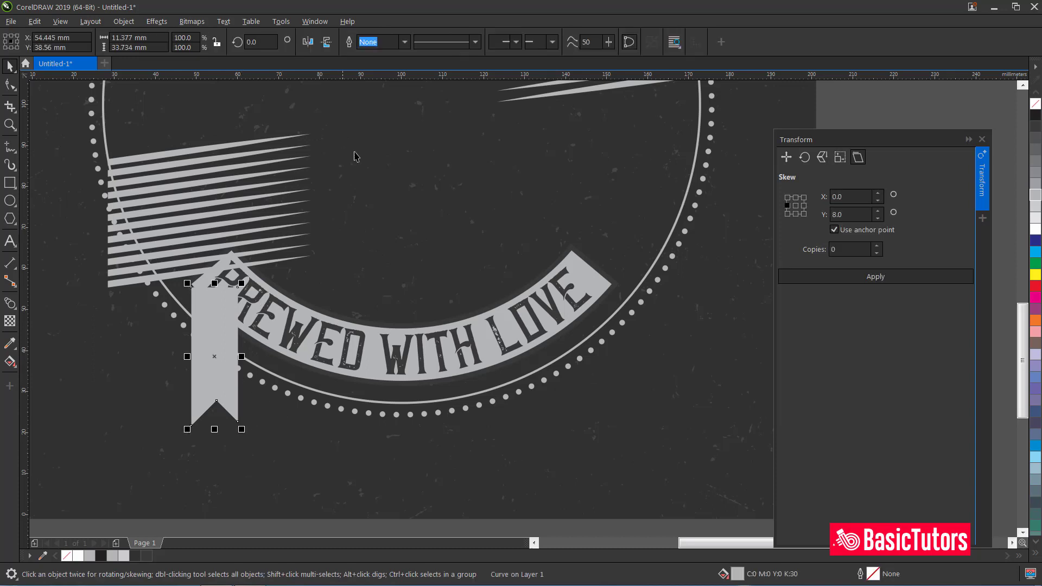
pyautogui.rightClick(1037, 134)
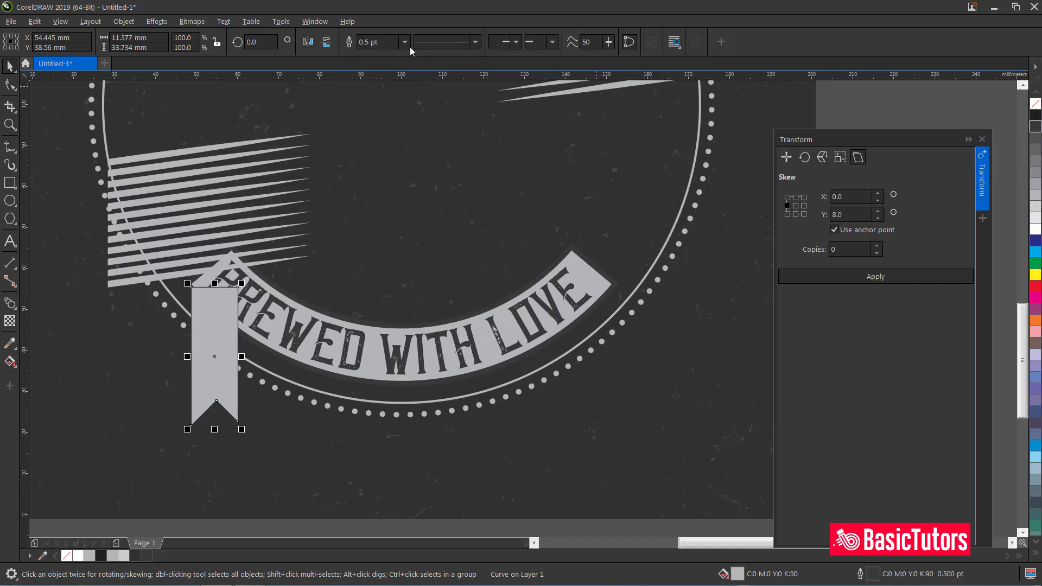
pyautogui.moveTo(390, 42); pyautogui.dragTo(344, 46)
pyautogui.write('3.5')
pyautogui.press('Return')
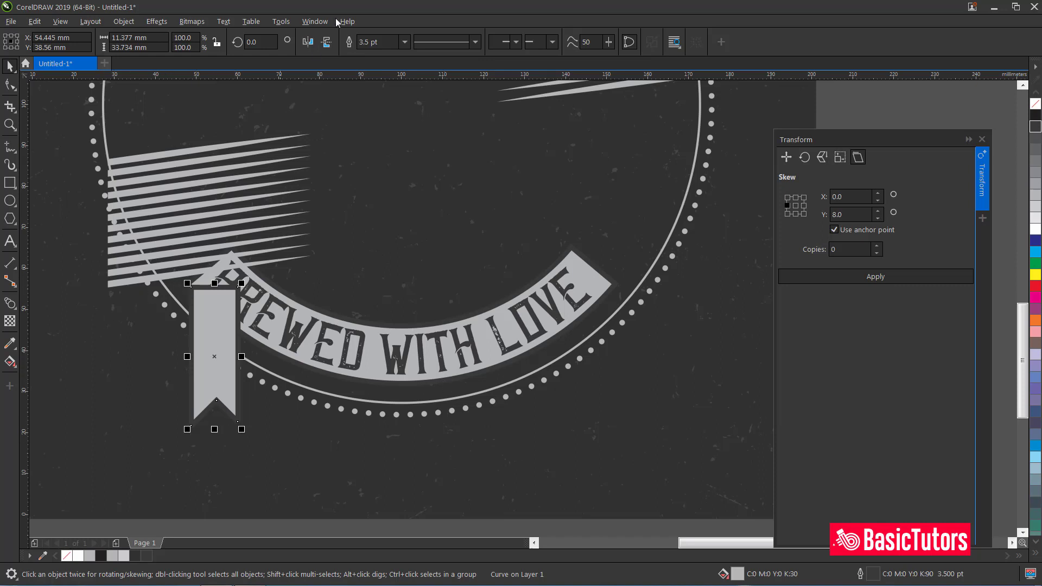
# - Set the outline width of both the ribbon and the curved "BREWED WITH LOVE" band to 3 pt
pyautogui.click(375, 41)
pyautogui.write('3')
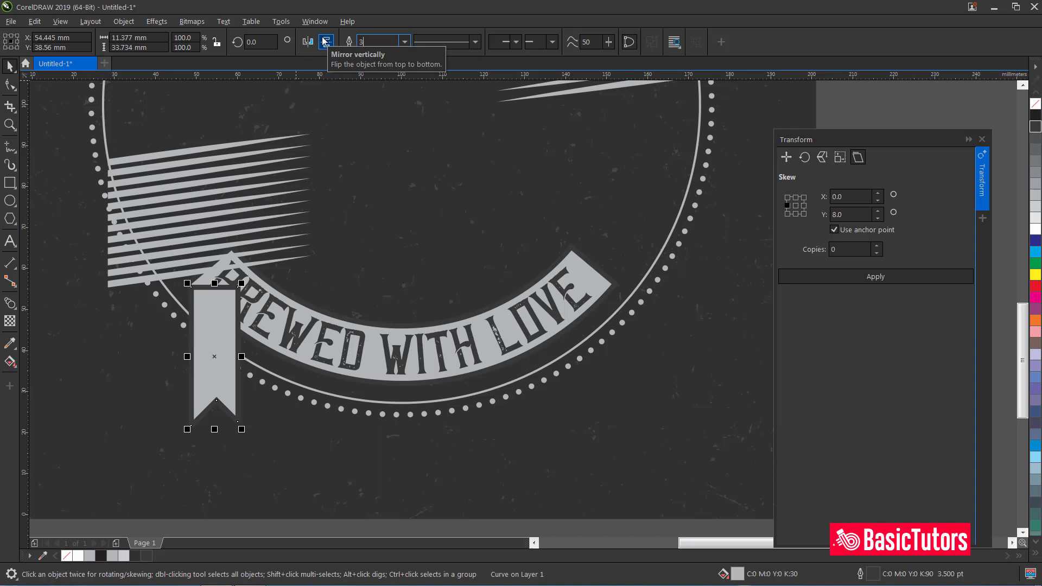
pyautogui.click(595, 269)
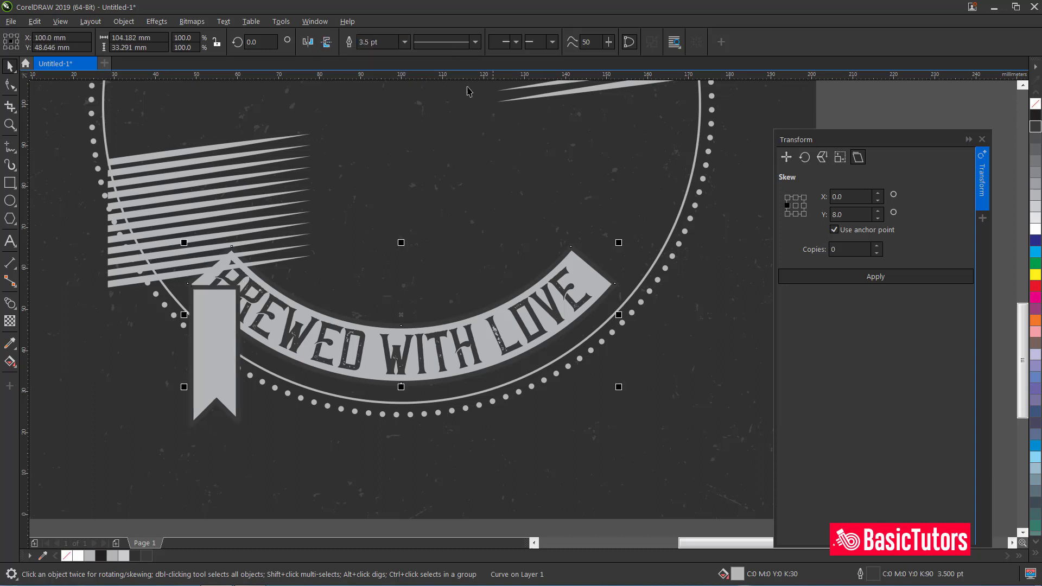
pyautogui.click(374, 42)
pyautogui.write('3')
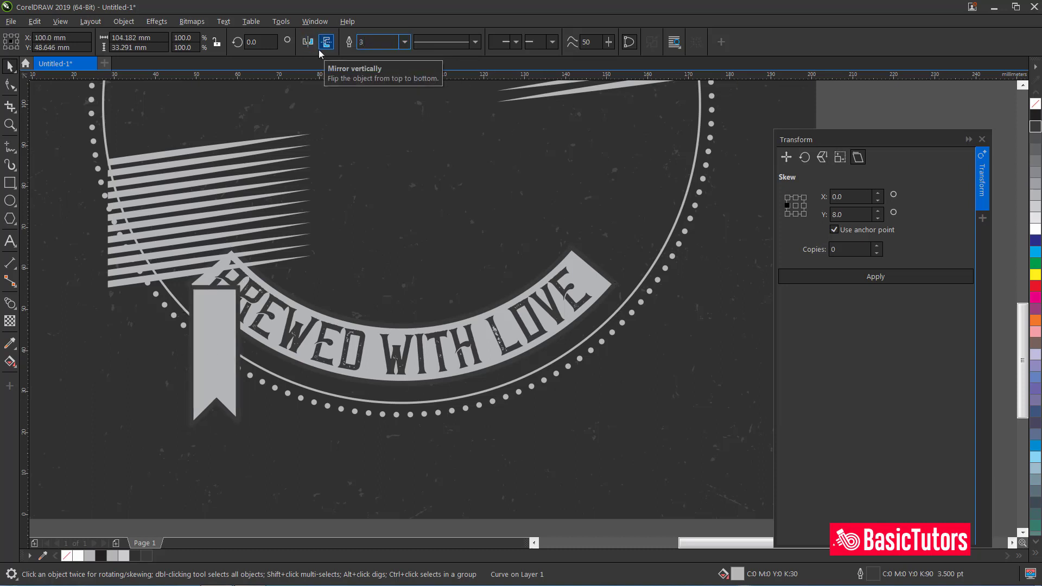
pyautogui.press('Return')
# - Convert the left edge of the ribbon's bottom notch to a curve and bow it slightly downward
pyautogui.click(216, 382)
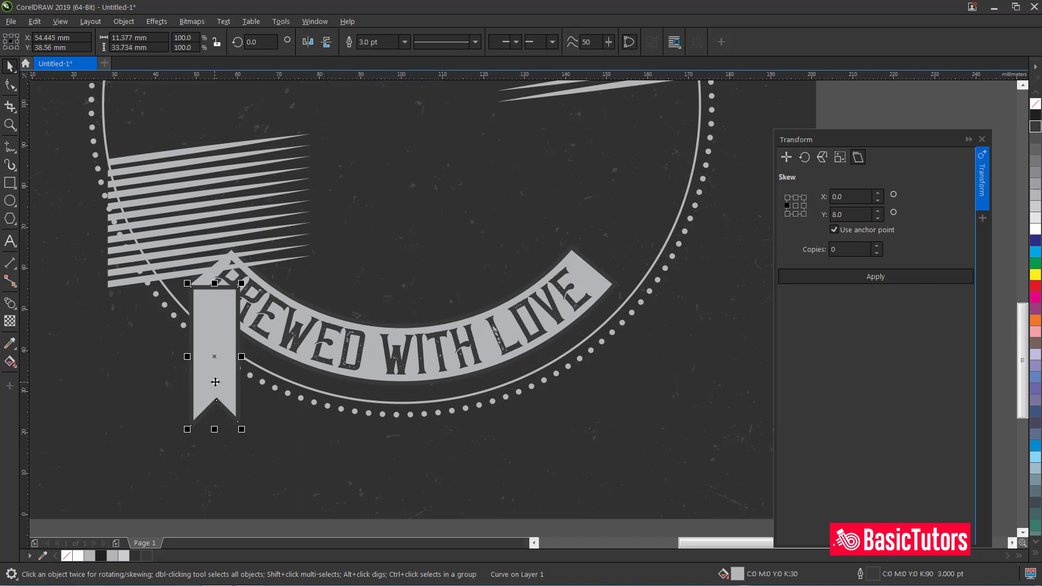
pyautogui.press('F10')
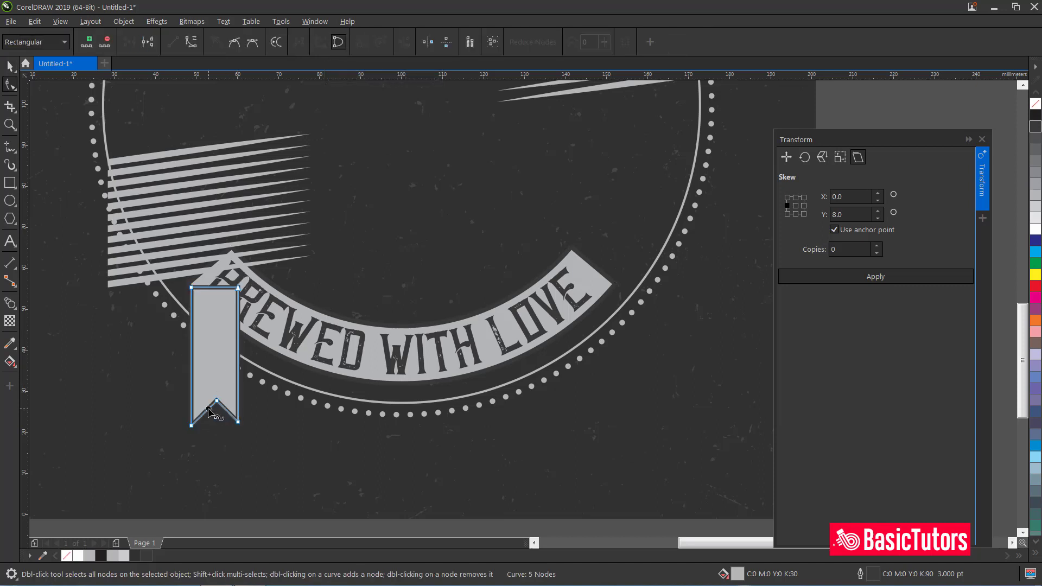
pyautogui.rightClick(208, 408)
pyautogui.click(241, 267)
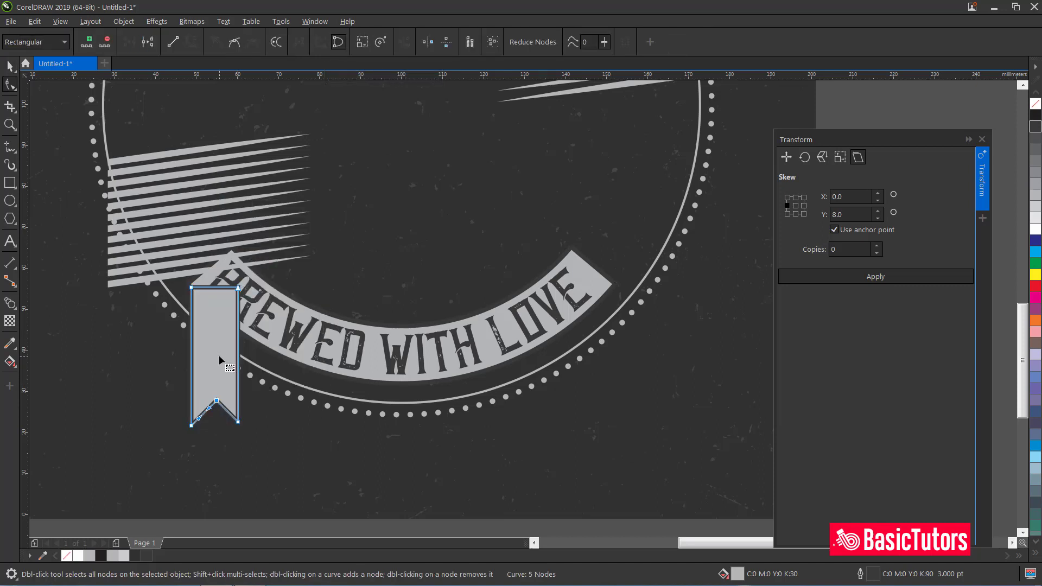
pyautogui.press('F2')
pyautogui.moveTo(128, 326); pyautogui.dragTo(338, 491)
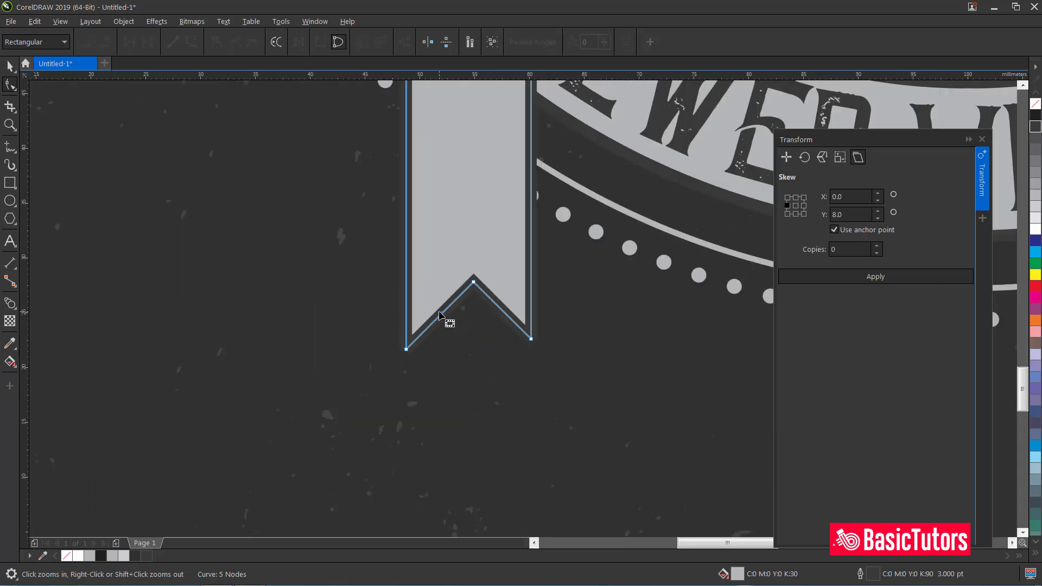
pyautogui.moveTo(444, 317); pyautogui.dragTo(448, 320)
# - Convert the right edge of the ribbon's notch to a curve, bow it downward to match the left edge, and deselect the ribbon
pyautogui.rightClick(500, 308)
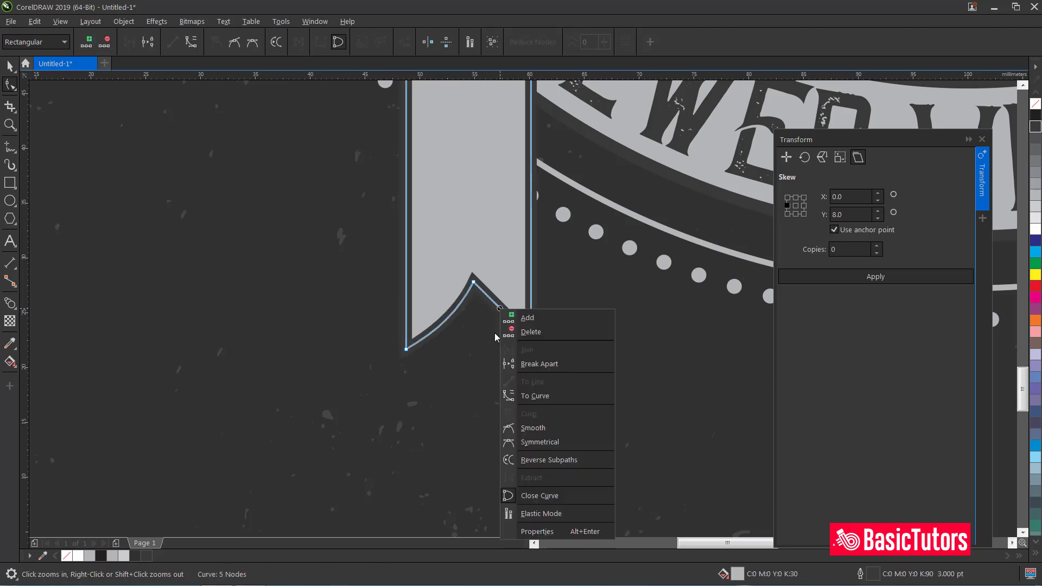
pyautogui.click(522, 397)
pyautogui.moveTo(496, 310); pyautogui.dragTo(496, 312)
pyautogui.press('space')
pyautogui.press('Escape')
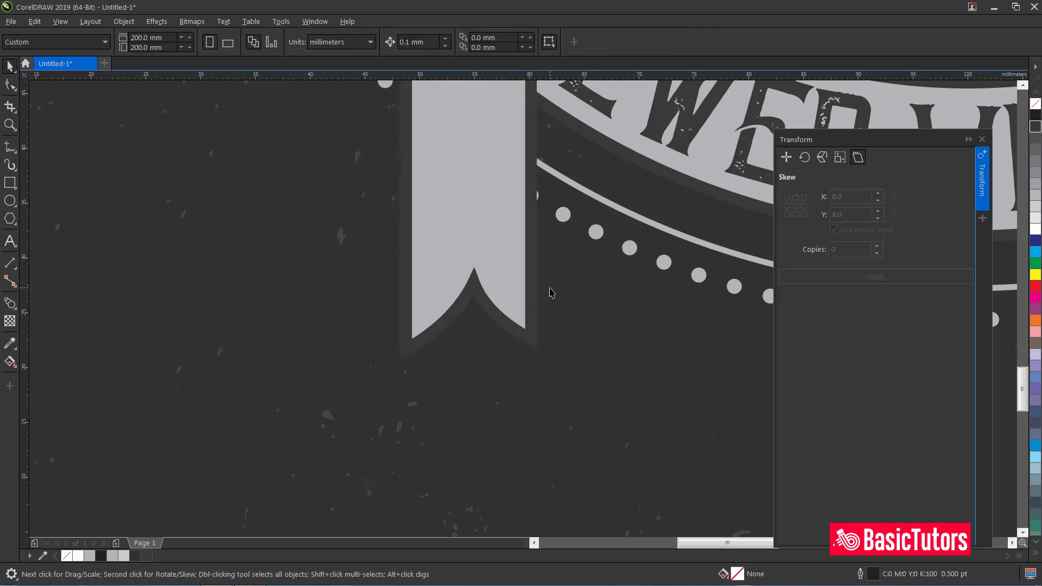
# - Draw a narrow downward-pointing triangle at the ribbon's top-left corner with straight freehand segments, about 1.7 mm wide and 13 mm high
pyautogui.click(1022, 87)
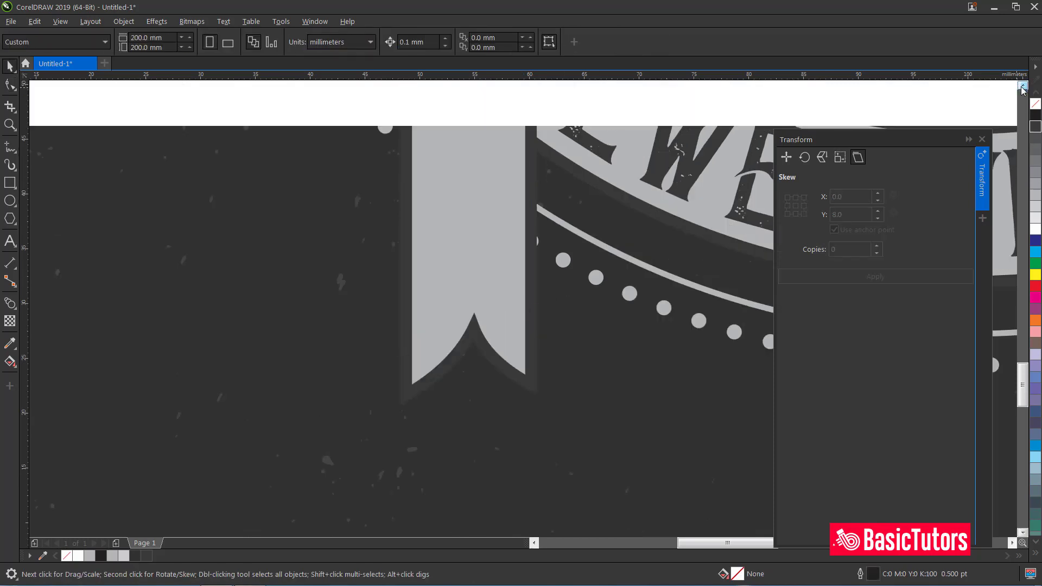
pyautogui.click(1022, 86)
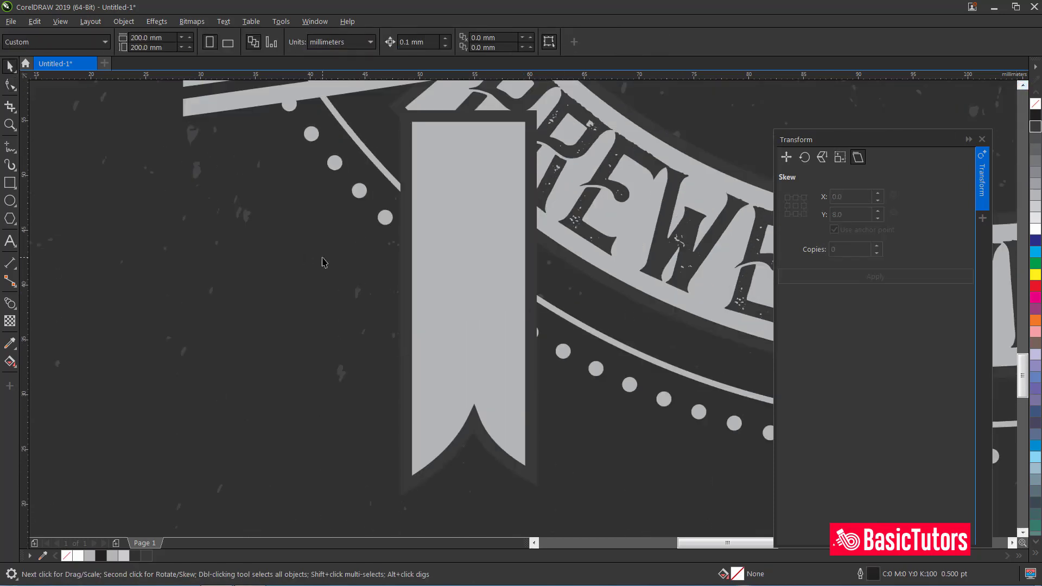
pyautogui.click(10, 146)
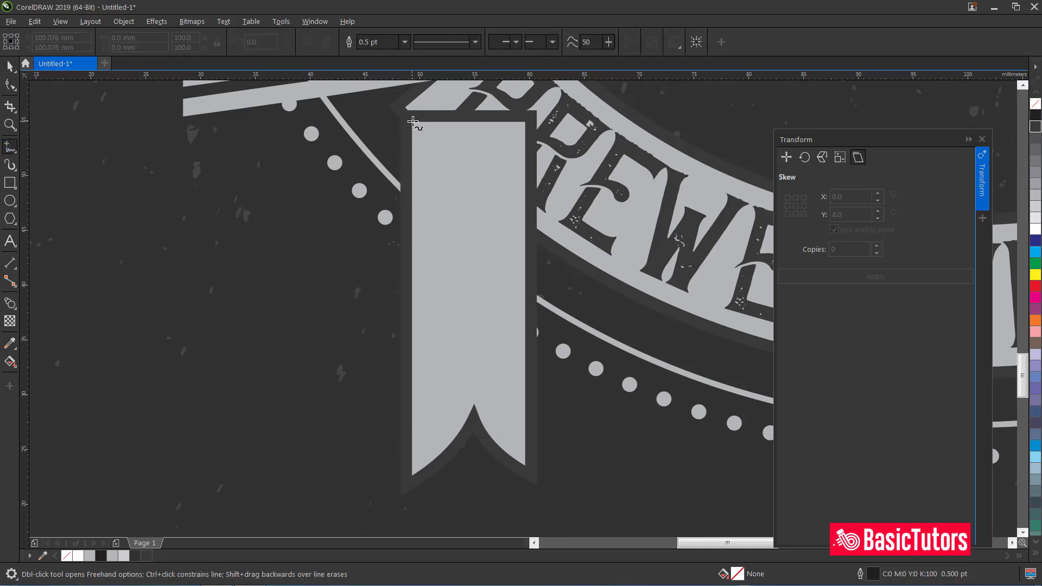
pyautogui.click(412, 122)
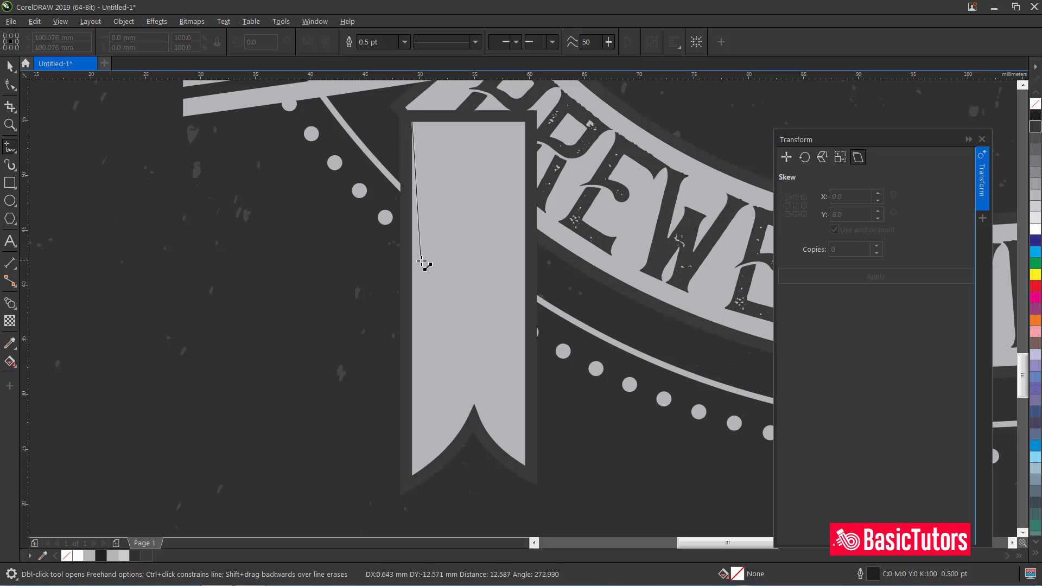
pyautogui.doubleClick(424, 262)
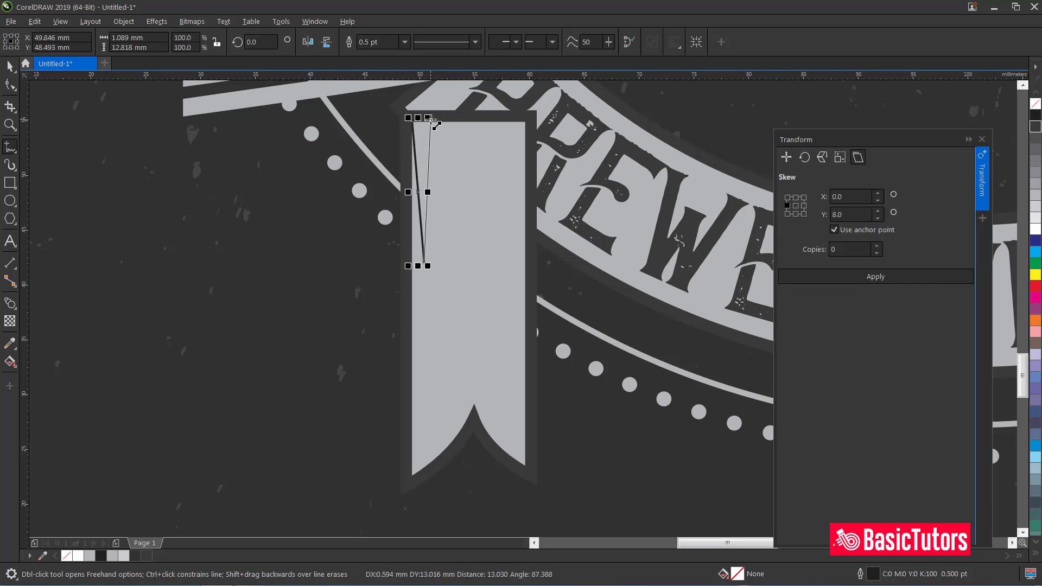
pyautogui.click(431, 119)
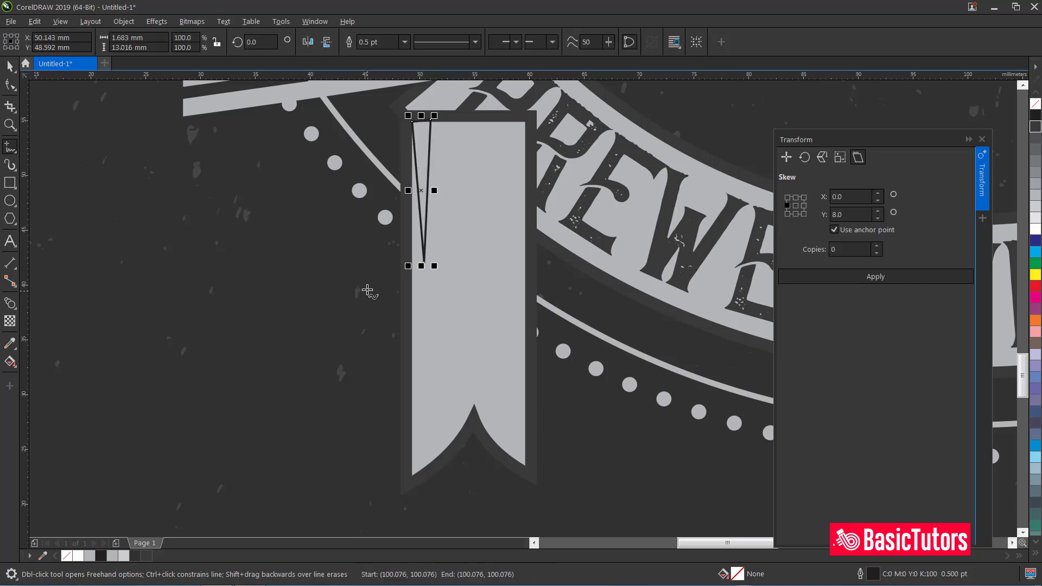
pyautogui.press('space')
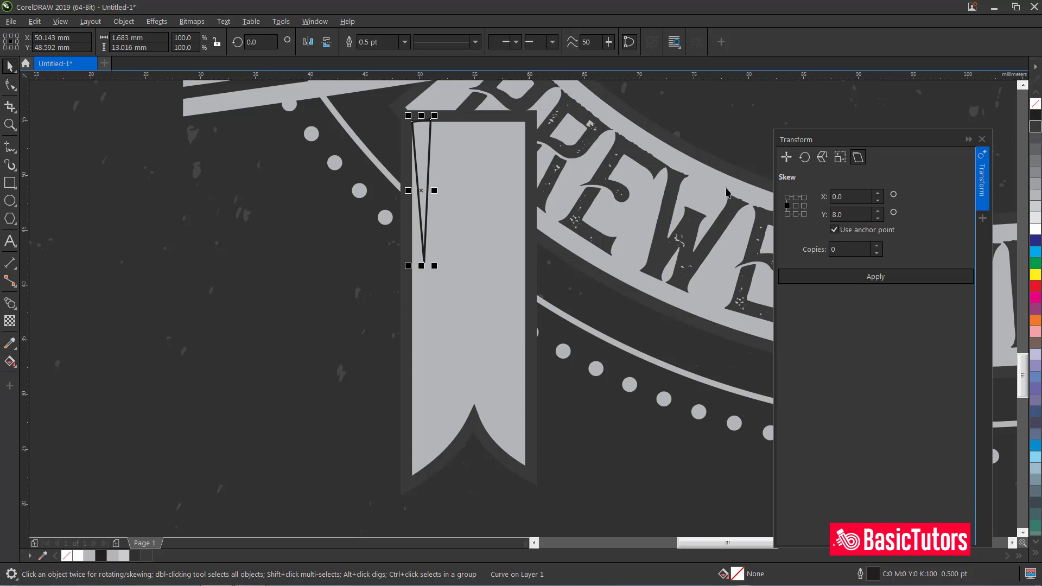
# - Fill the narrow triangle with dark grey K 90 and remove its outline
pyautogui.click(1036, 126)
pyautogui.click(425, 212)
pyautogui.rightClick(1035, 104)
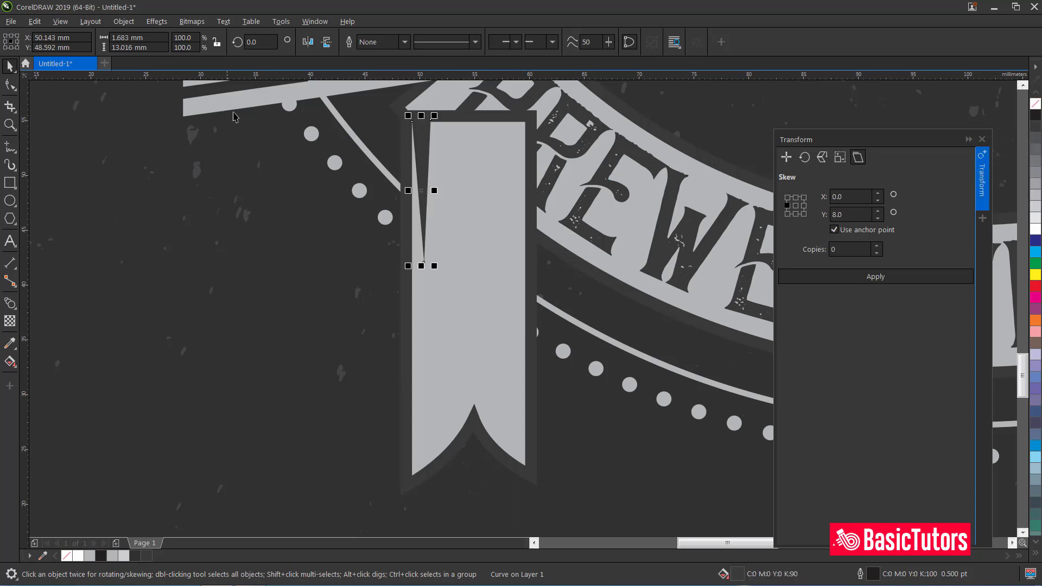
# - Adjust the triangle's top nodes above the ribbon's edge, narrowing the spike to about 1.4 mm wide
pyautogui.press('F10')
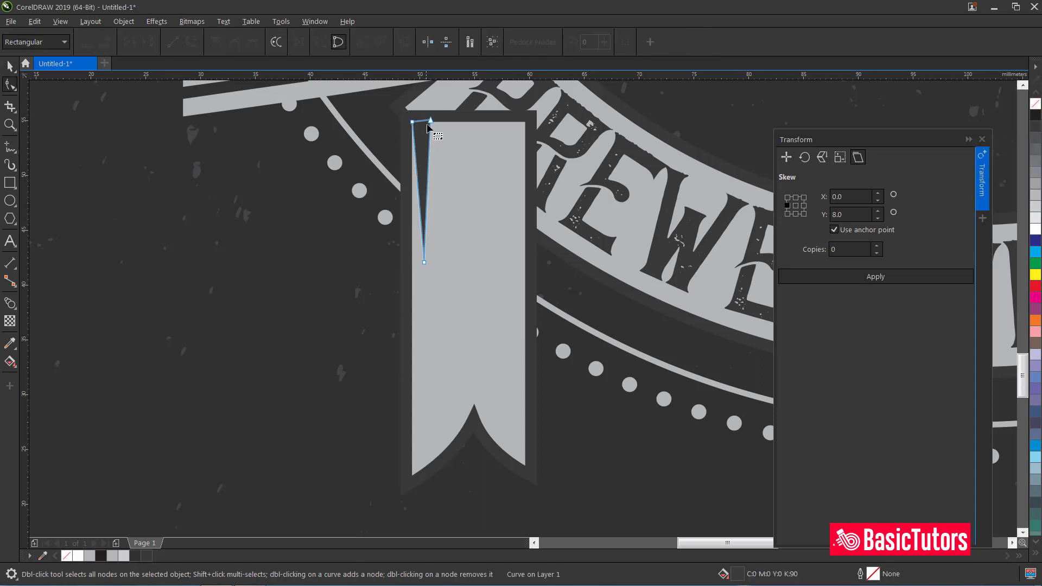
pyautogui.moveTo(413, 122); pyautogui.dragTo(428, 118)
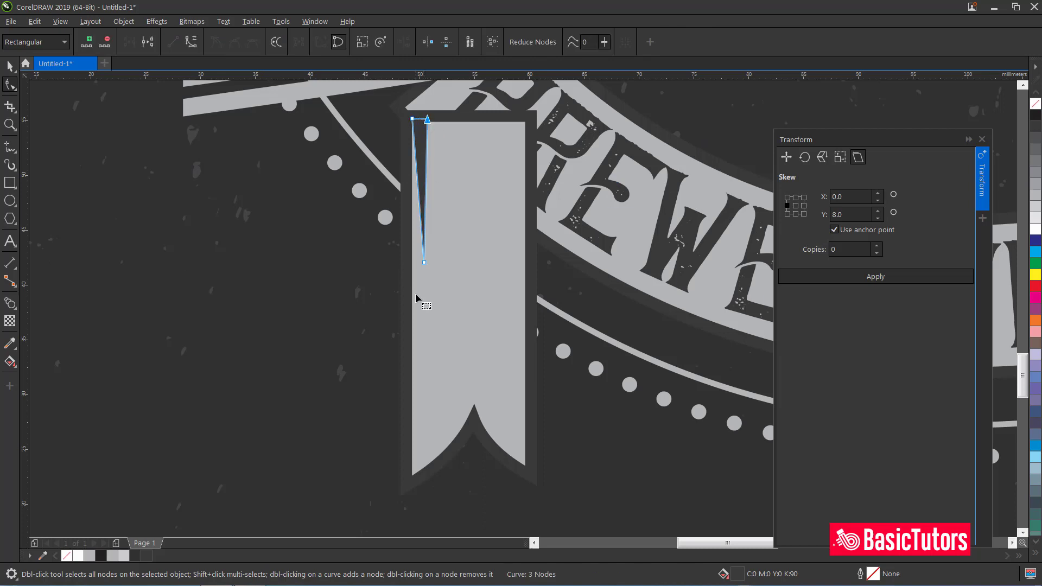
pyautogui.press('space')
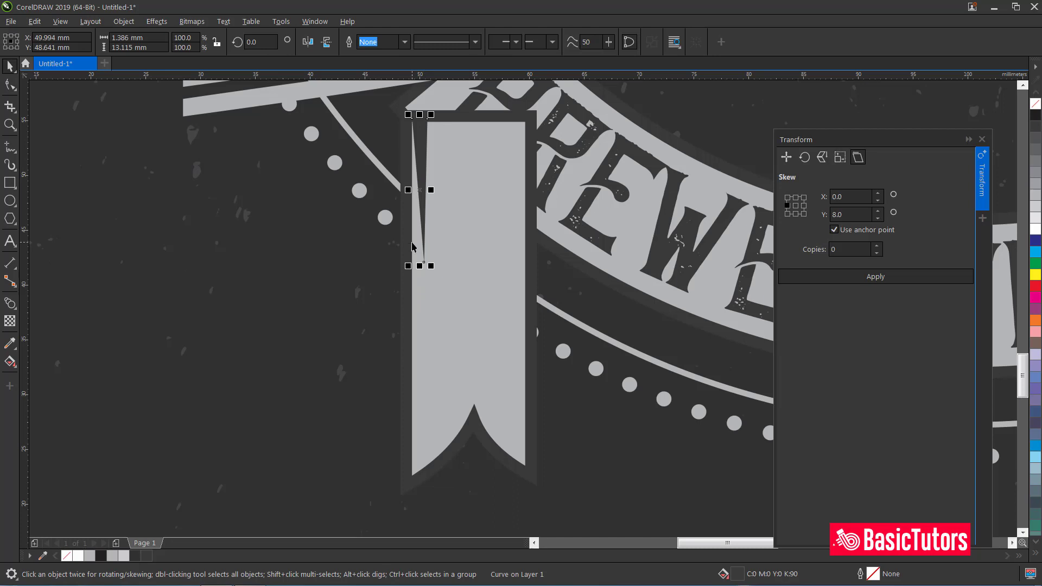
# - Duplicate the dark spike side by side across the ribbon's top to make a row of seven
pyautogui.moveTo(422, 188); pyautogui.dragTo(437, 190)
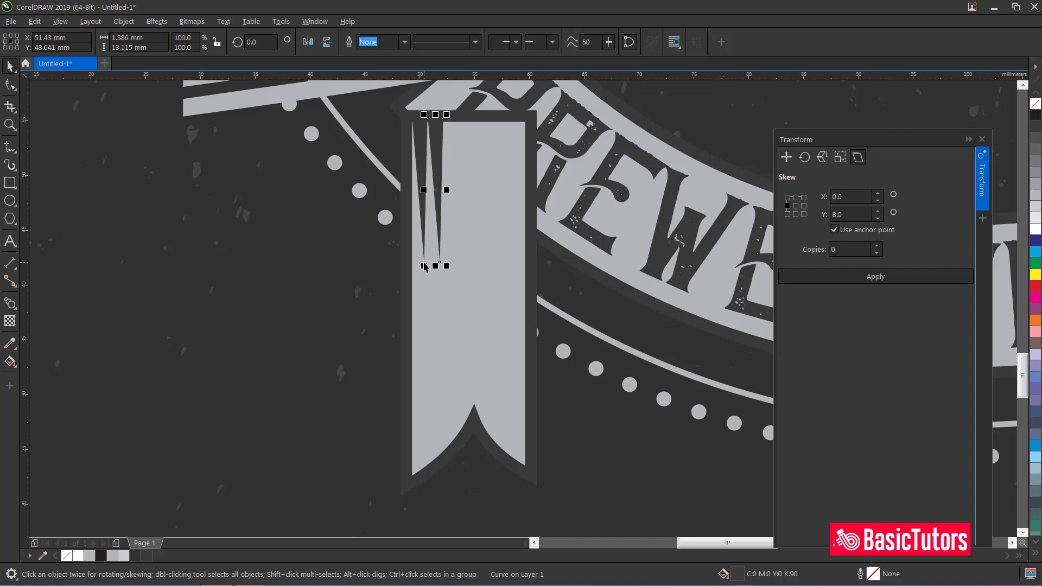
pyautogui.hotkey('ctrl', 'r')
pyautogui.hotkey('ctrl', 'r')
pyautogui.hotkey('ctrl', 'r')
pyautogui.hotkey('ctrl', 'r')
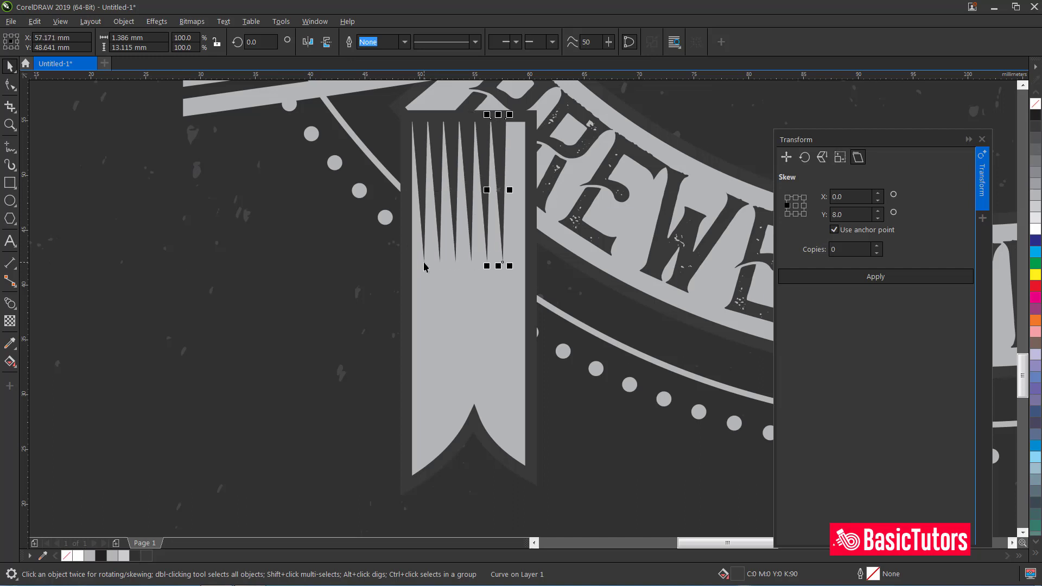
pyautogui.hotkey('ctrl', 'r')
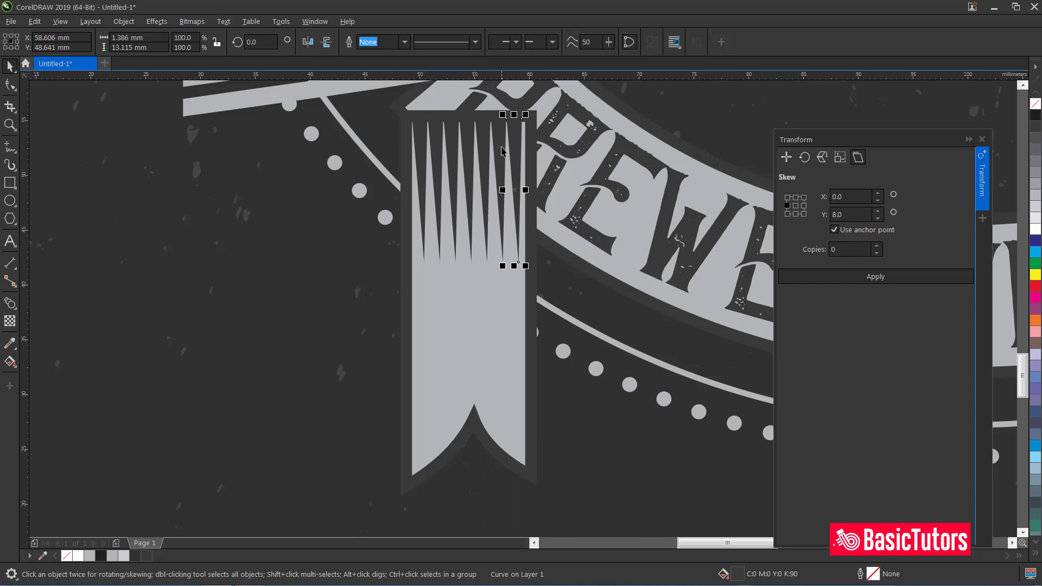
# - Group the seven dark spikes together with the ribbon
pyautogui.keyDown('shift'); pyautogui.click(492, 146); pyautogui.keyUp('shift')
pyautogui.keyDown('shift'); pyautogui.click(476, 143); pyautogui.keyUp('shift')
pyautogui.keyDown('shift'); pyautogui.click(461, 141); pyautogui.keyUp('shift')
pyautogui.keyDown('shift'); pyautogui.click(441, 140); pyautogui.keyUp('shift')
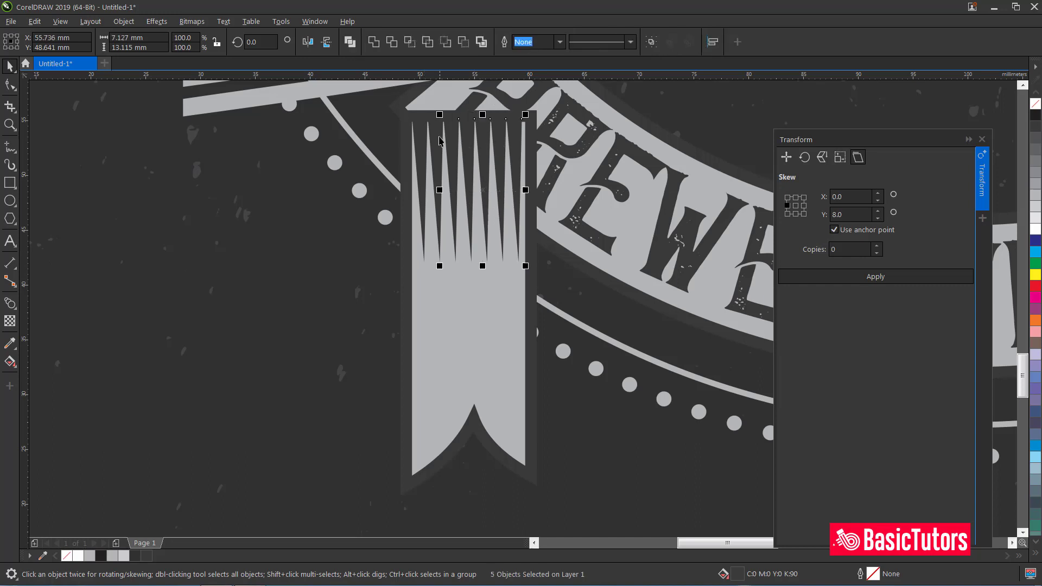
pyautogui.keyDown('shift'); pyautogui.click(428, 140); pyautogui.keyUp('shift')
pyautogui.keyDown('shift'); pyautogui.click(417, 139); pyautogui.keyUp('shift')
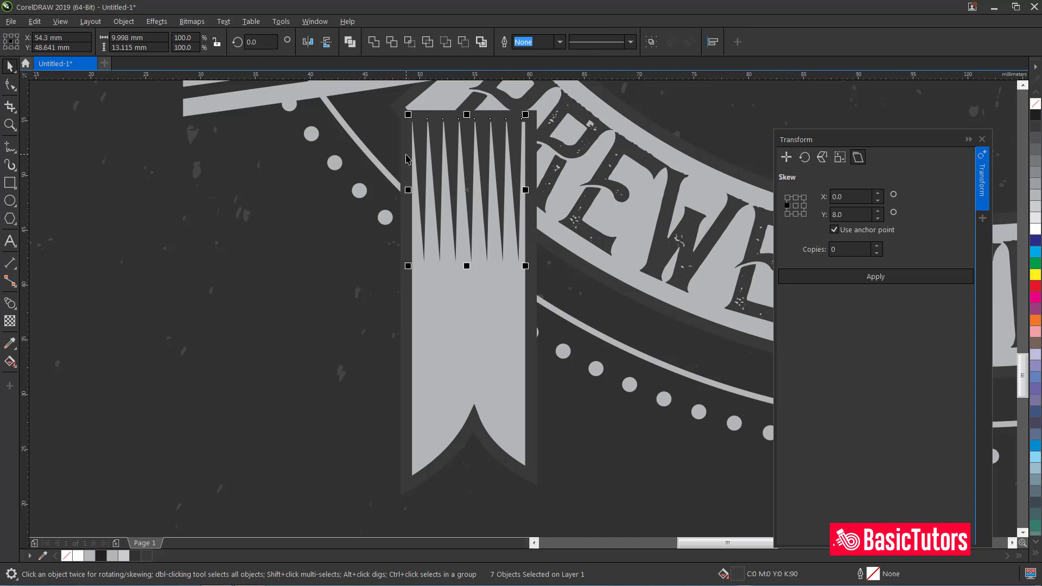
pyautogui.keyDown('shift'); pyautogui.click(407, 158); pyautogui.keyUp('shift')
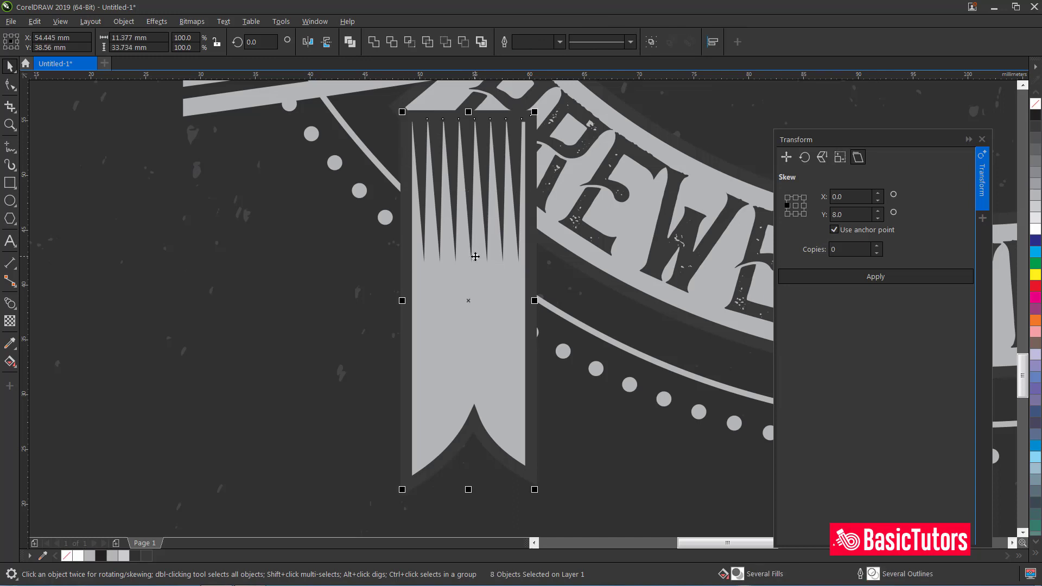
pyautogui.hotkey('ctrl', 'g')
# - Shift the ribbon group about 1 mm left and up, and place it behind the curved "BREWED WITH LOVE" band
pyautogui.moveTo(498, 256); pyautogui.dragTo(487, 245)
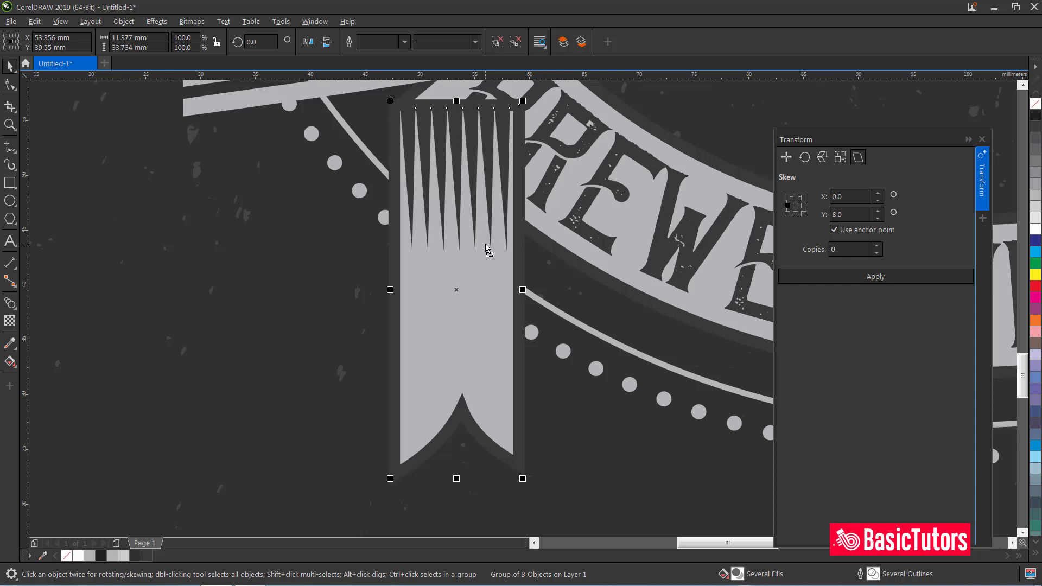
pyautogui.hotkey('shift', 'pagedown')
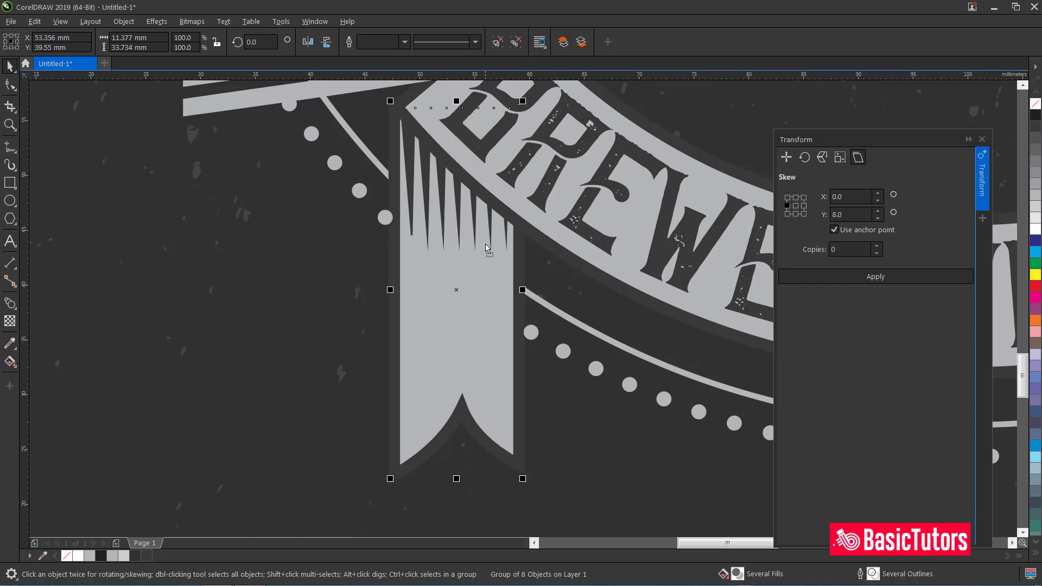
pyautogui.scroll(-2, 486, 248)
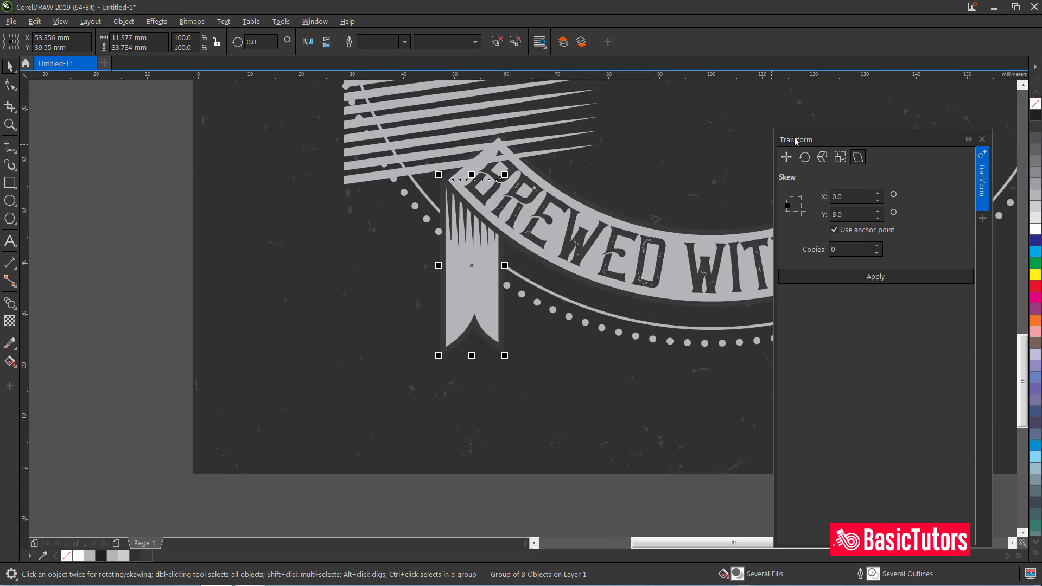
# - Shorten the ribbon inside the group to about 31 mm high by moving all its bottom notch nodes straight up
pyautogui.moveTo(793, 144); pyautogui.dragTo(525, 427)
pyautogui.keyDown('ctrl'); pyautogui.click(455, 347); pyautogui.keyUp('ctrl')
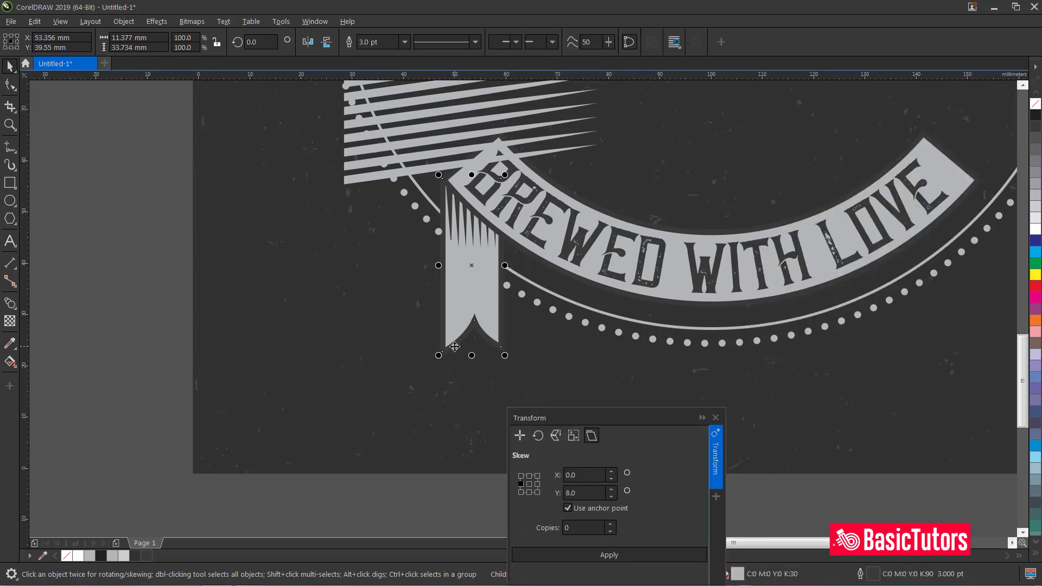
pyautogui.click(10, 84)
pyautogui.moveTo(528, 365); pyautogui.dragTo(402, 306)
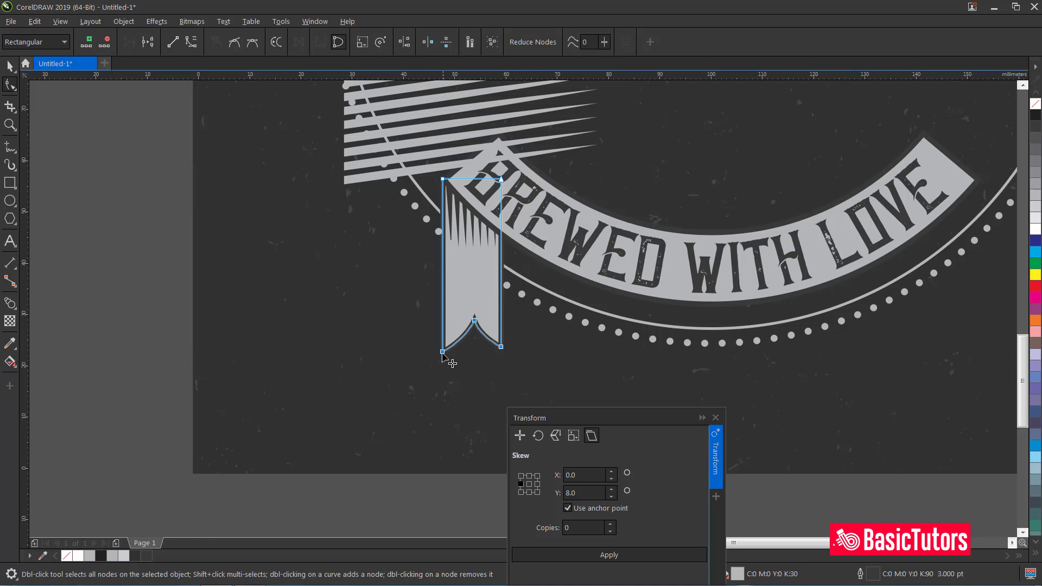
pyautogui.moveTo(443, 352); pyautogui.dragTo(443, 341)
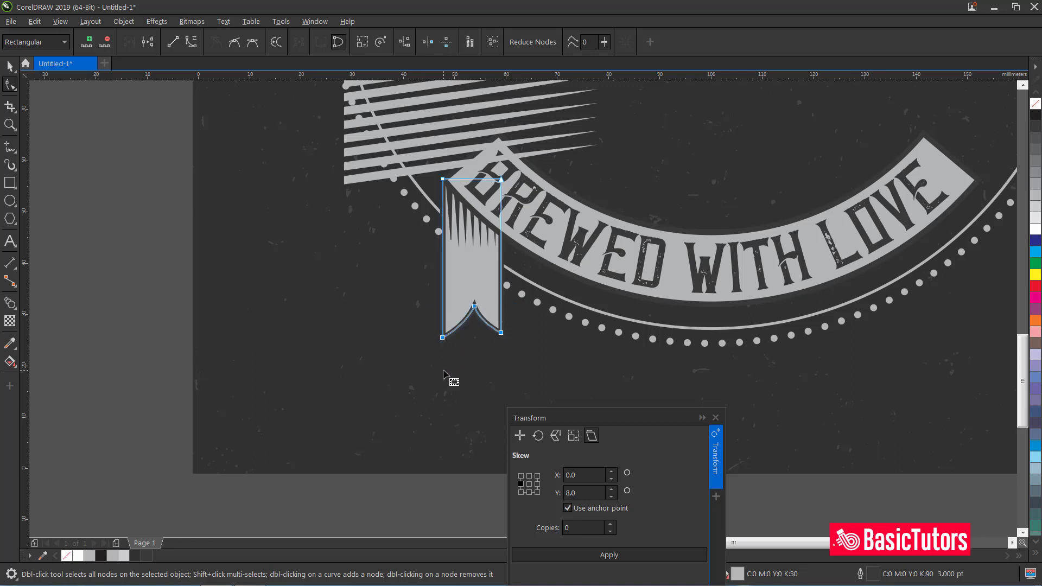
pyautogui.click(445, 376)
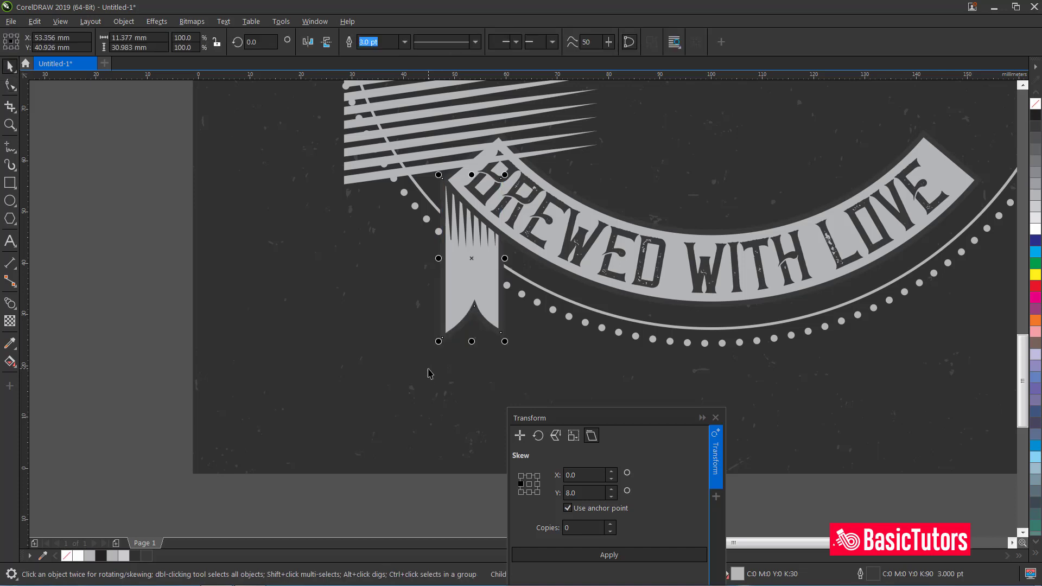
pyautogui.press('space')
# - Place a copy of the shaded ribbon tail at the same height under the "LOVE" end of the band
pyautogui.click(461, 304)
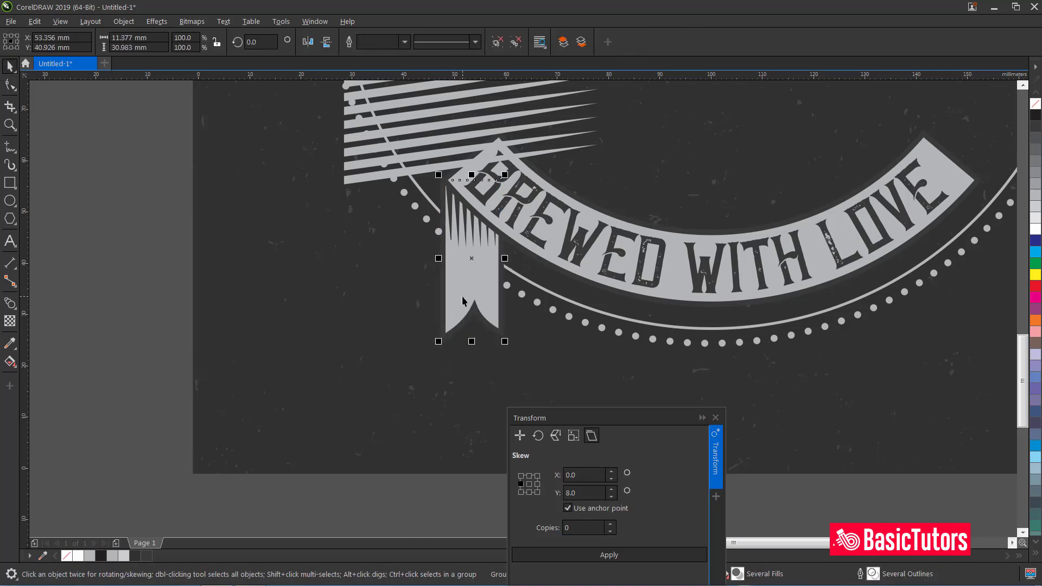
pyautogui.moveTo(466, 278); pyautogui.dragTo(942, 343)
pyautogui.click(888, 415)
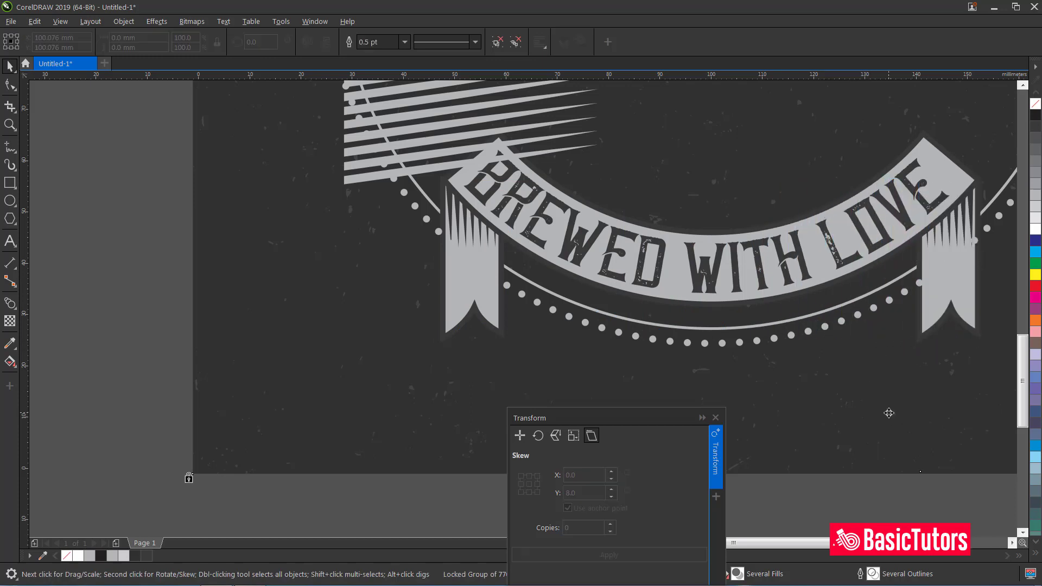
# - Draw a five-pointed star about 16.6 mm wide and lower it to overlap the curved band's upper edge above "WITH"
pyautogui.hscroll(3, 819, 549)
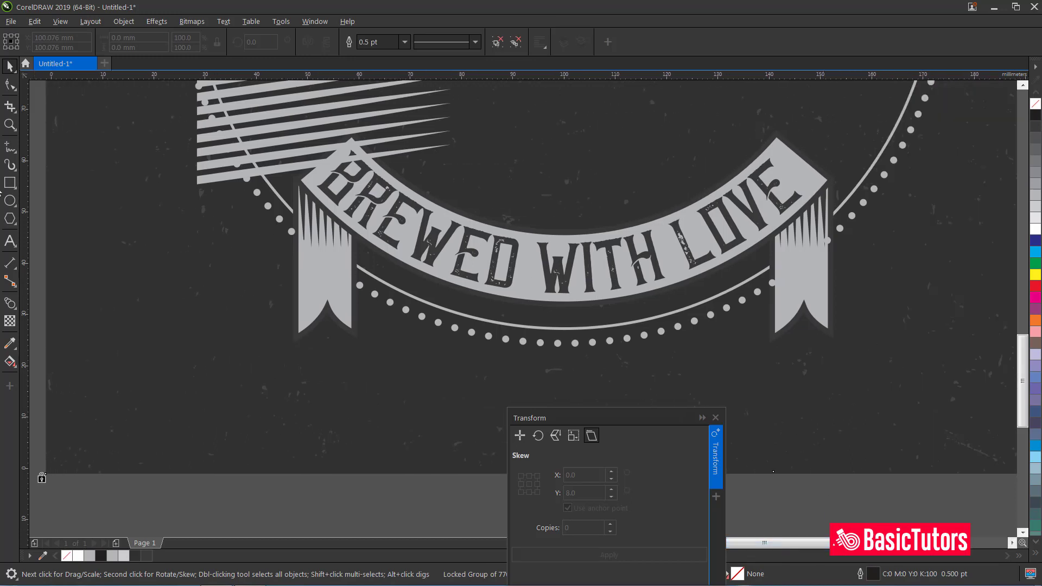
pyautogui.click(10, 218)
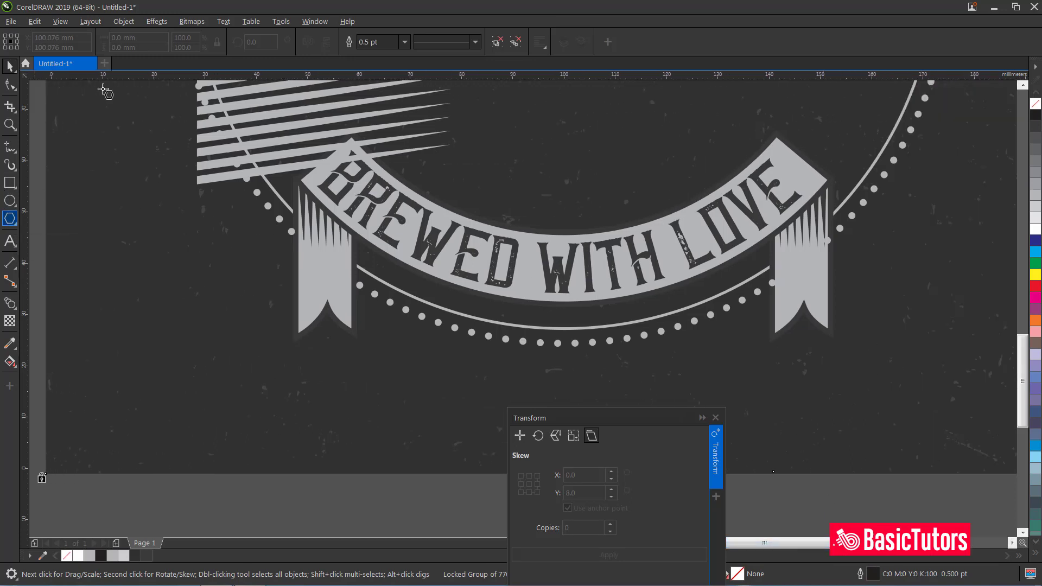
pyautogui.click(15, 224)
pyautogui.click(45, 233)
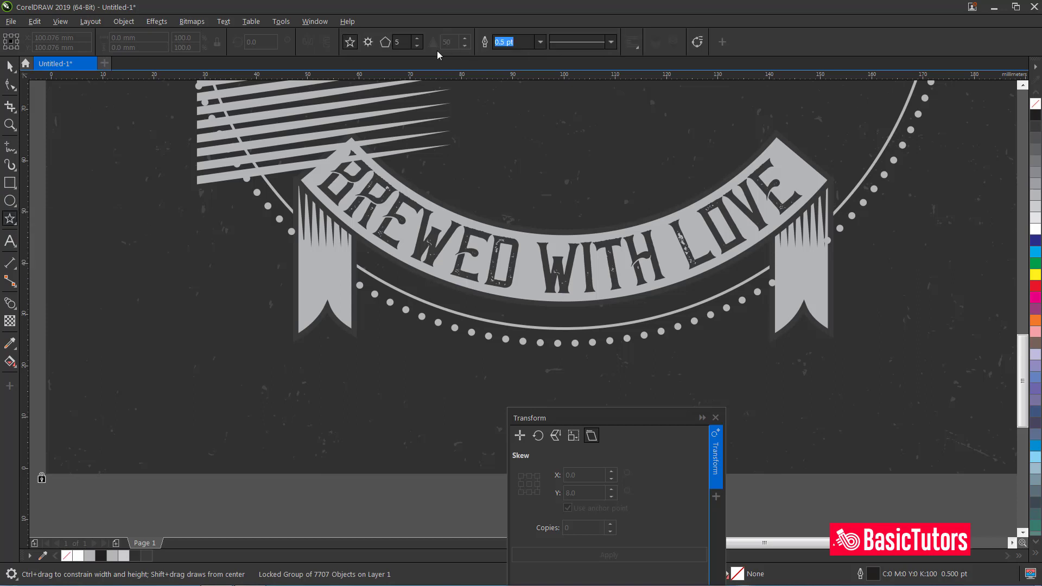
pyautogui.moveTo(509, 148); pyautogui.dragTo(597, 225)
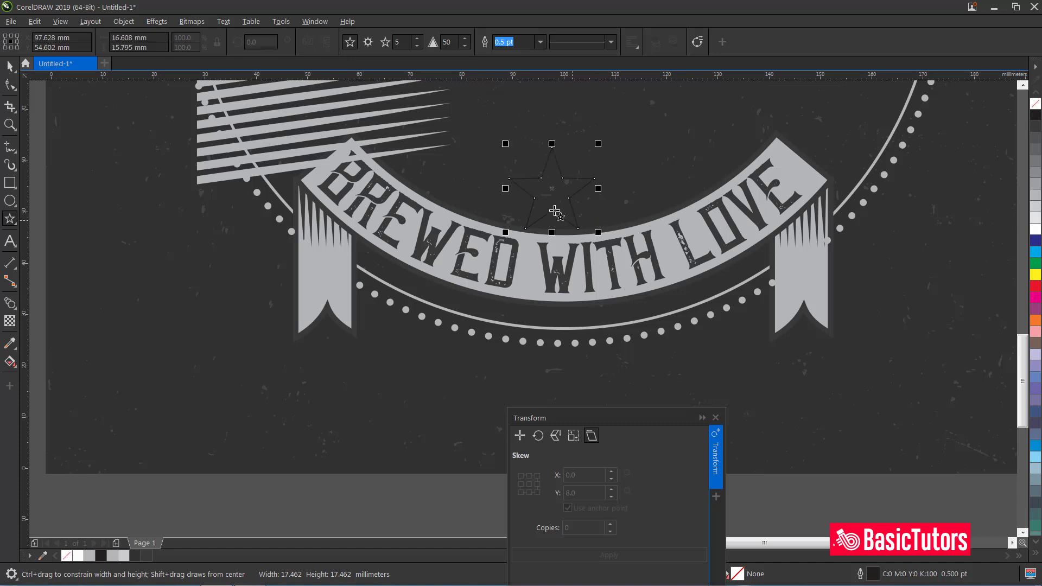
pyautogui.moveTo(552, 197)
pyautogui.mouseDown()
pyautogui.moveTo(561, 213)
pyautogui.moveTo(551, 215)
pyautogui.mouseUp()
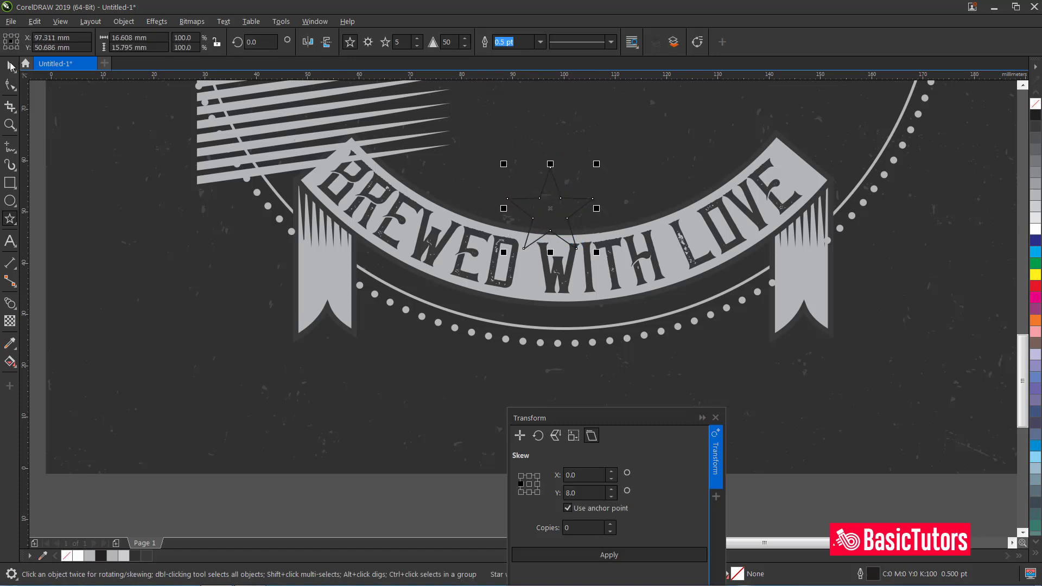
# - Align the star's horizontal centre with the emblem's large circle and clear the selection
pyautogui.click(11, 66)
pyautogui.keyDown('shift'); pyautogui.click(766, 277); pyautogui.keyUp('shift')
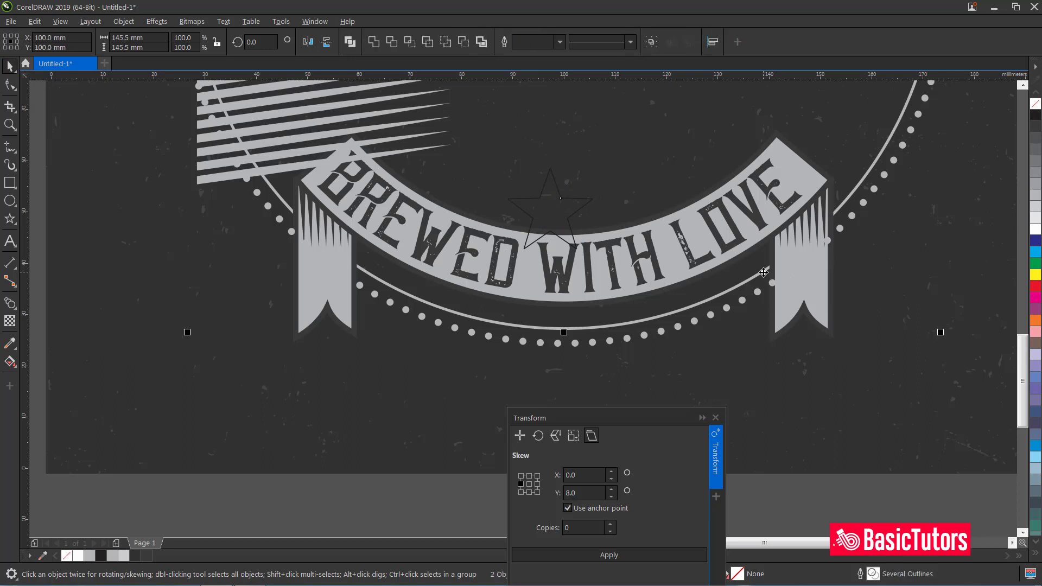
pyautogui.press('c')
pyautogui.press('Escape')
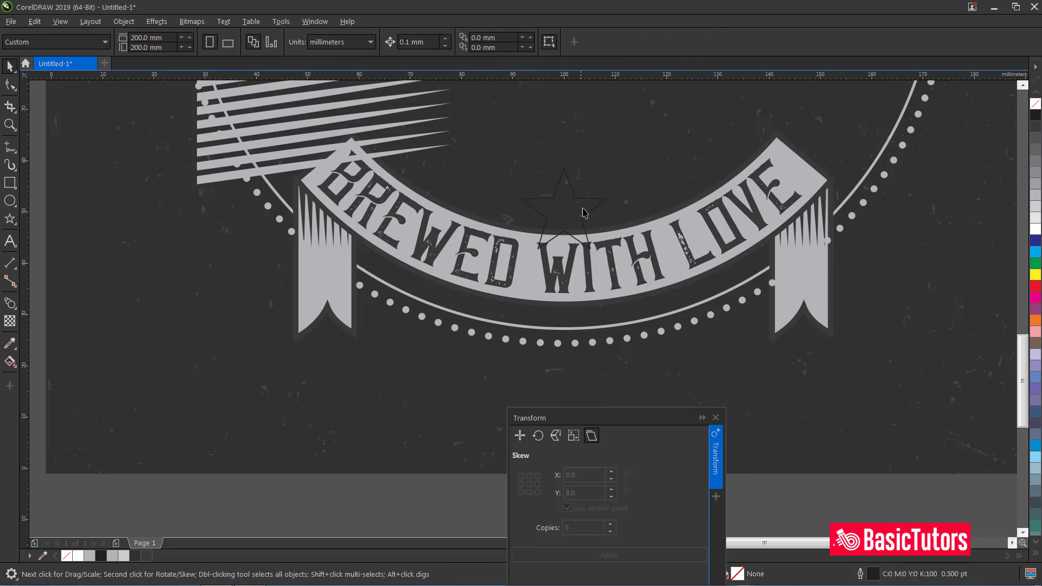
# - Enlarge the star over "WITH" to about 17 mm wide, seated slightly lower, and give it a 30% black fill with no outline
pyautogui.click(592, 216)
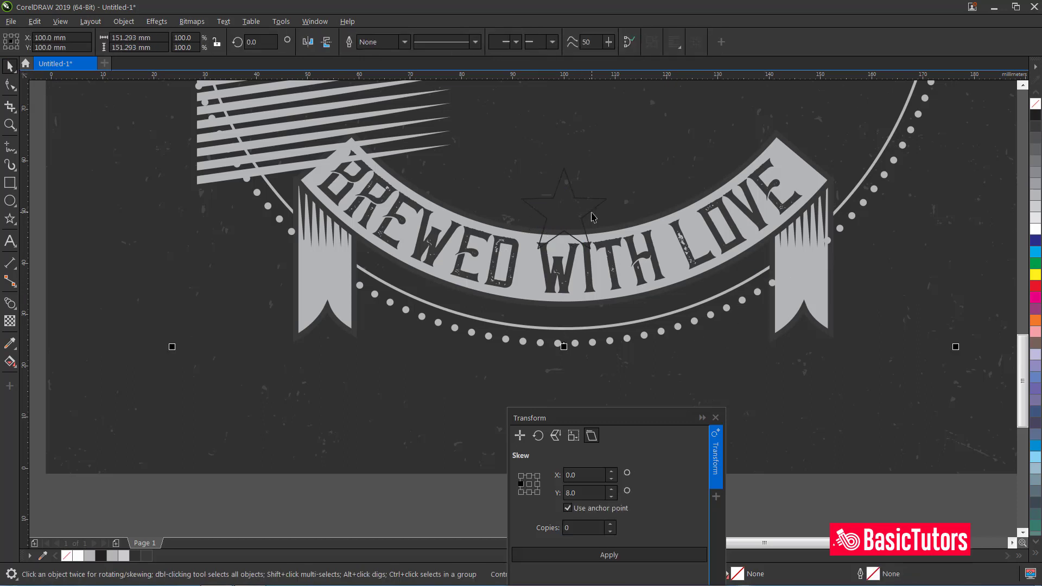
pyautogui.click(593, 216)
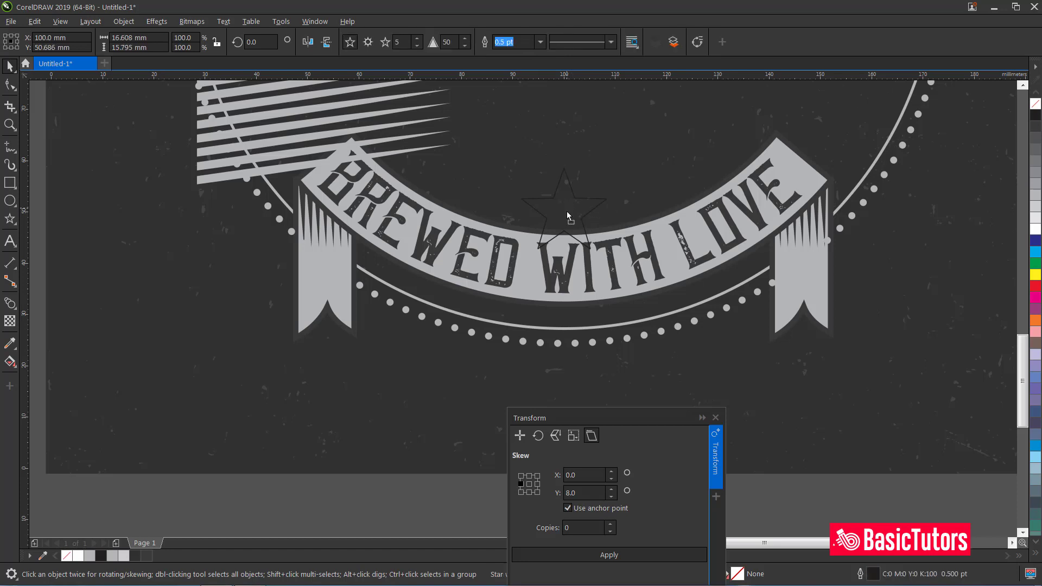
pyautogui.moveTo(567, 216); pyautogui.dragTo(567, 216)
pyautogui.moveTo(612, 170); pyautogui.dragTo(613, 168)
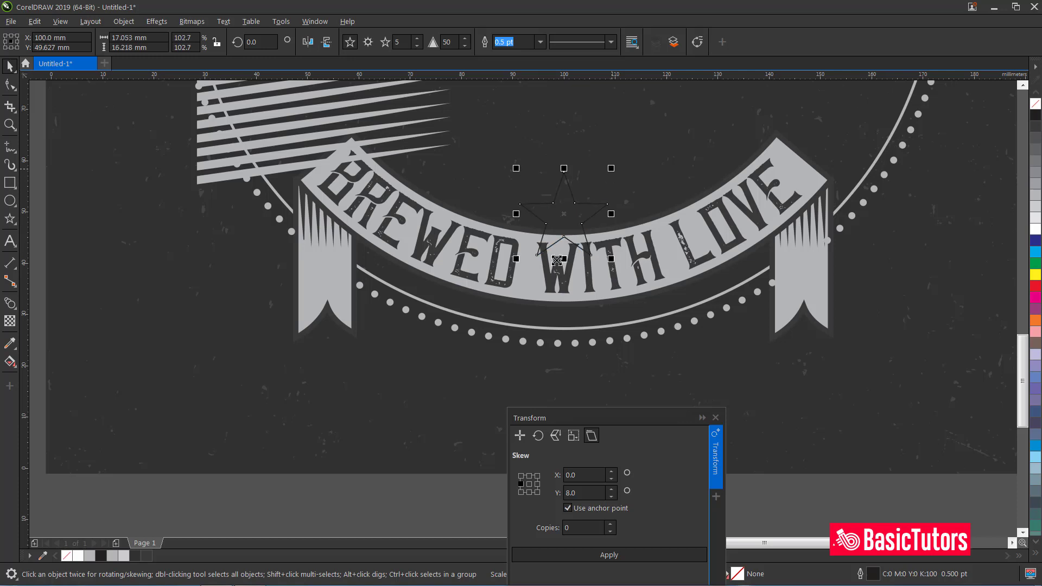
pyautogui.click(1037, 196)
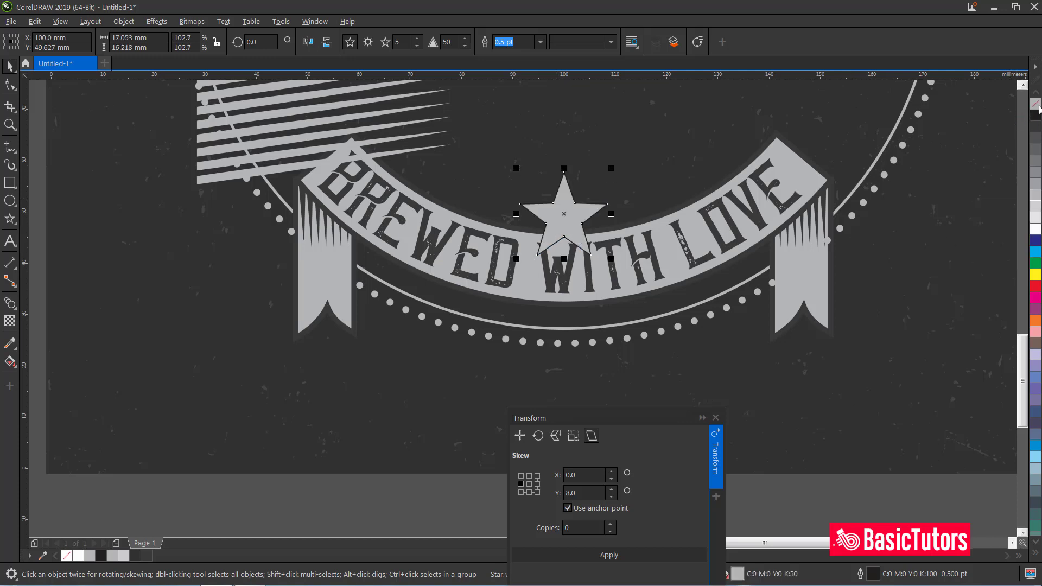
pyautogui.rightClick(1037, 105)
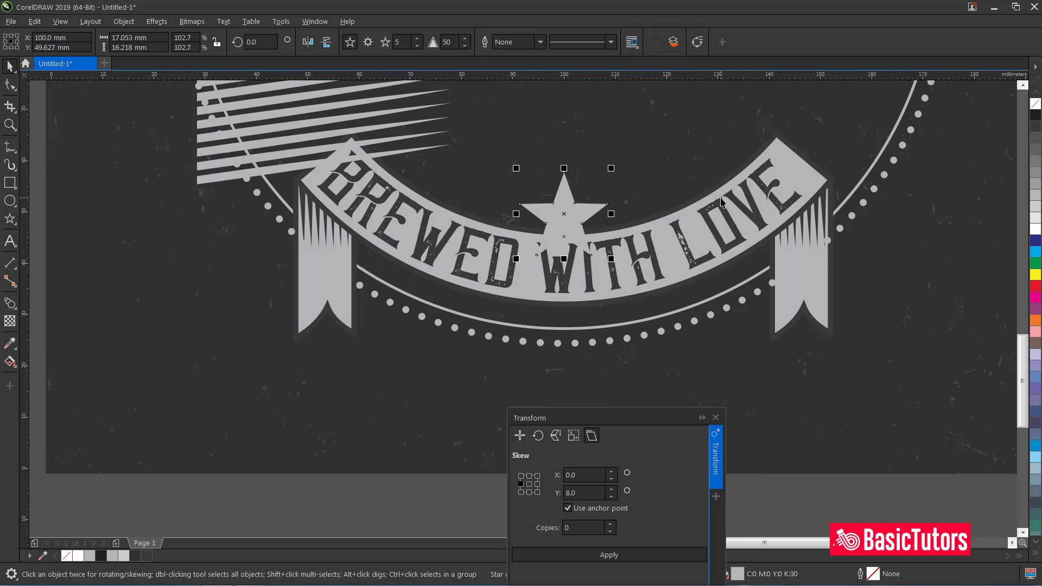
# - Place two smaller star copies about 12 mm wide at equal height, one over "LOVE" and one over "BREWED"
pyautogui.moveTo(566, 214); pyautogui.dragTo(693, 180)
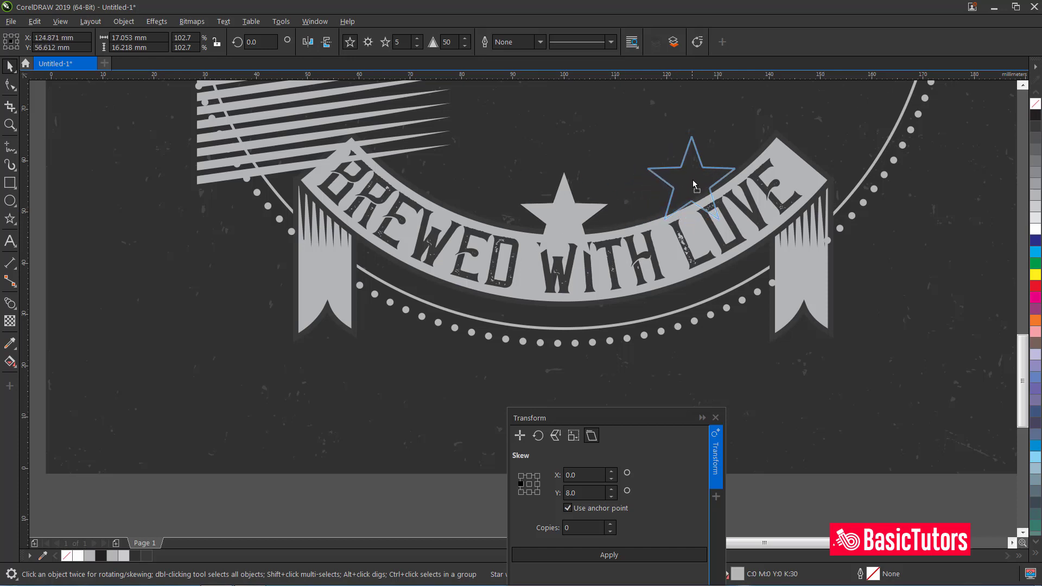
pyautogui.rightClick(693, 181)
pyautogui.moveTo(740, 135); pyautogui.dragTo(731, 147)
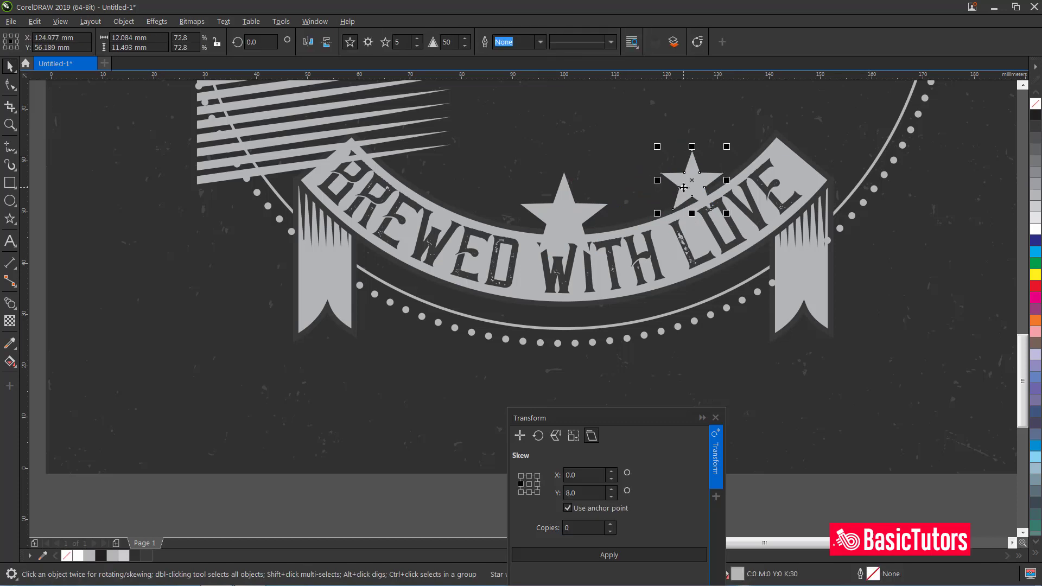
pyautogui.moveTo(692, 176); pyautogui.dragTo(443, 183)
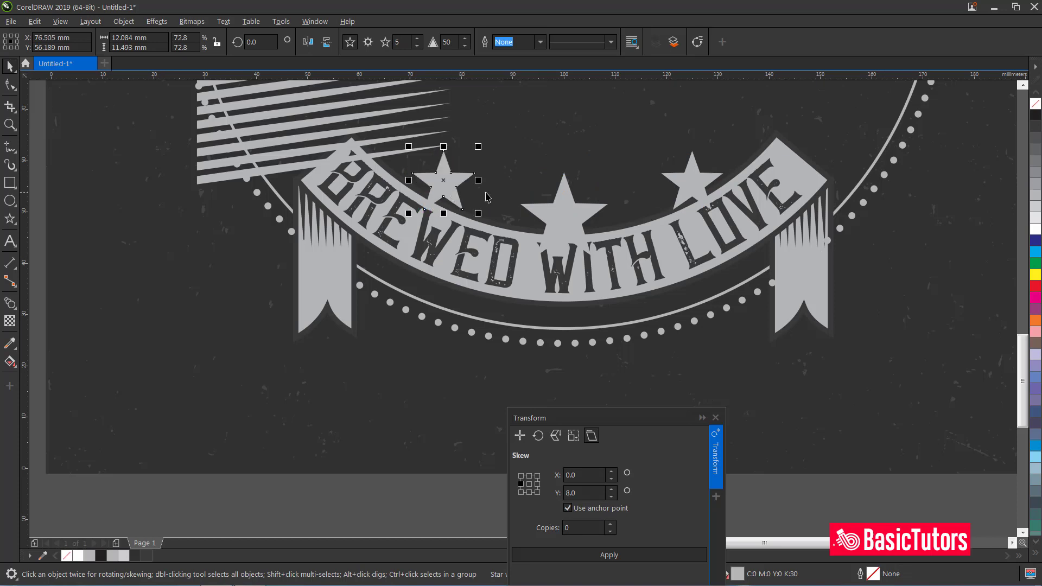
# - Shift the star over "LOVE" slightly inward, then group all three stars and place them behind the curved band
pyautogui.click(692, 172)
pyautogui.keyDown('shift'); pyautogui.click(529, 207); pyautogui.keyUp('shift')
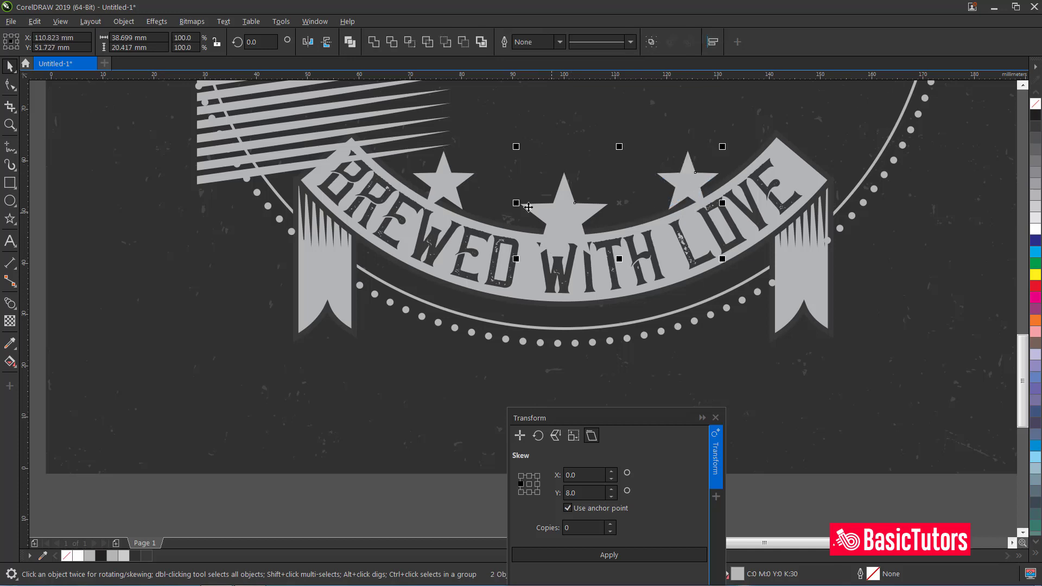
pyautogui.keyDown('shift'); pyautogui.click(444, 189); pyautogui.keyUp('shift')
pyautogui.hotkey('ctrl', 'g')
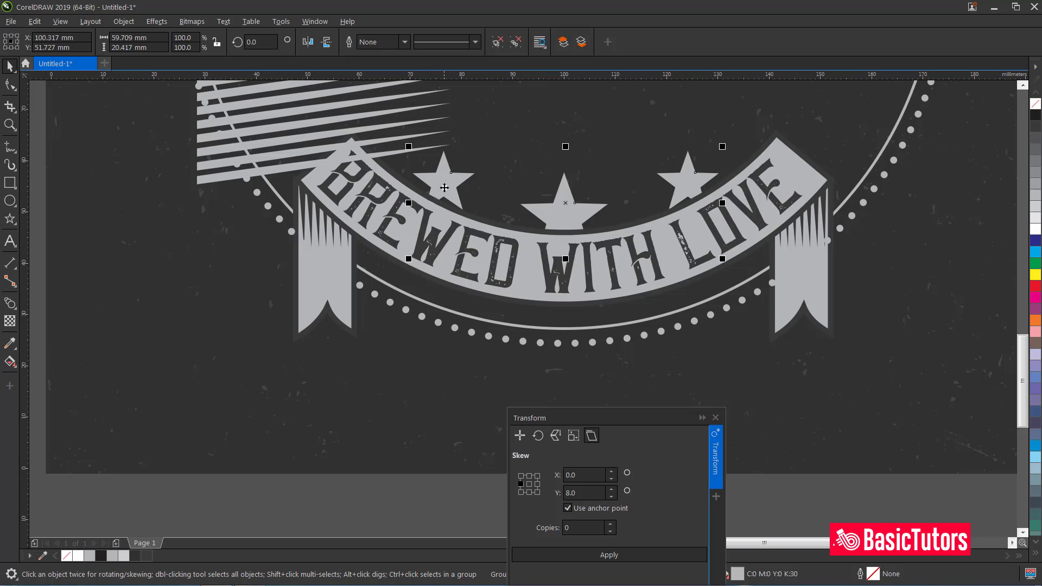
pyautogui.click(389, 392)
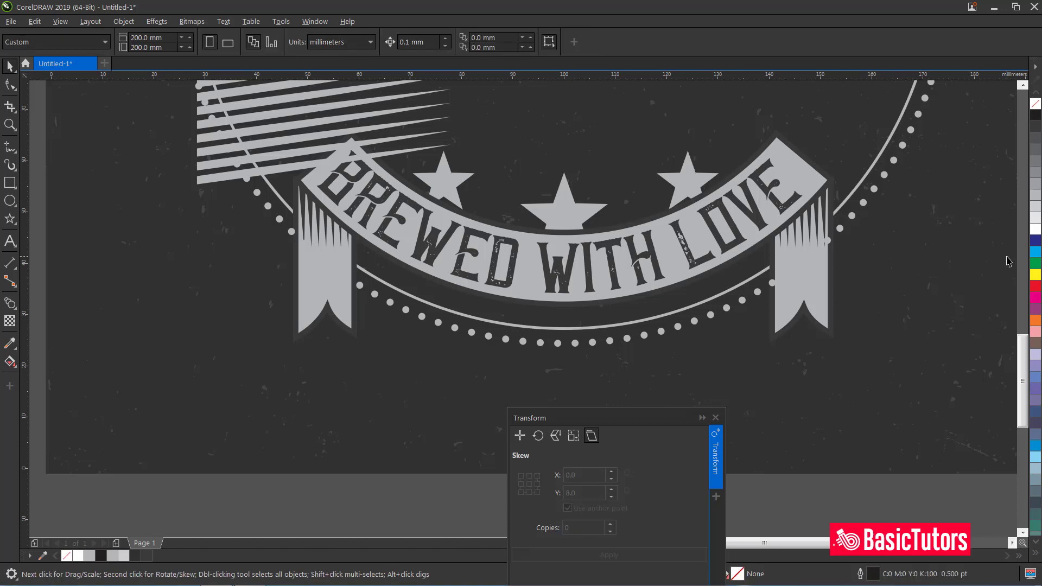
# - Move the Transform docker clear of the emblem and add the artistic text "CRAFT" on the empty area beside the page
pyautogui.scroll(-2, 968, 284)
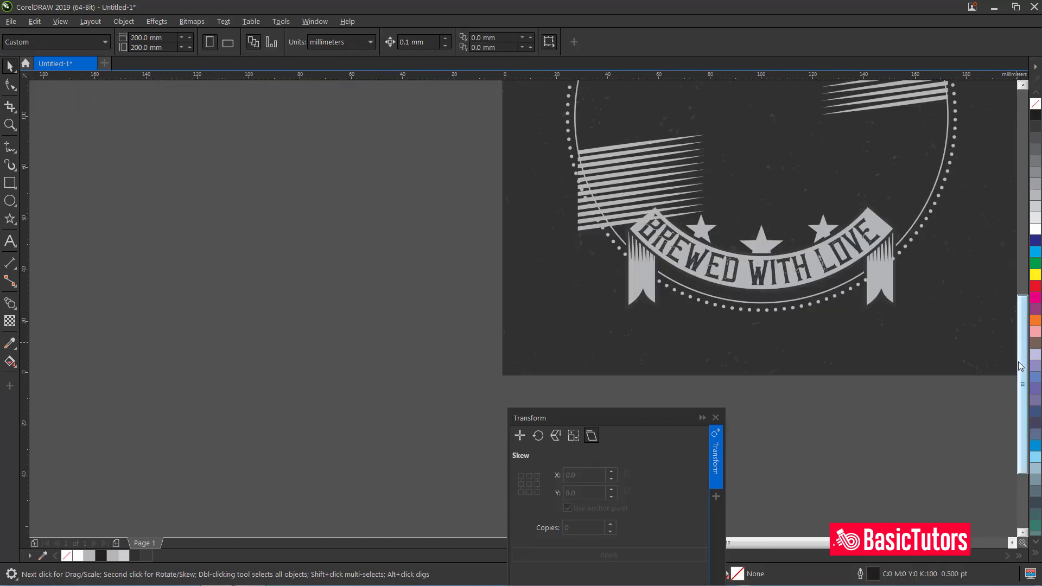
pyautogui.scroll(3, 1020, 366)
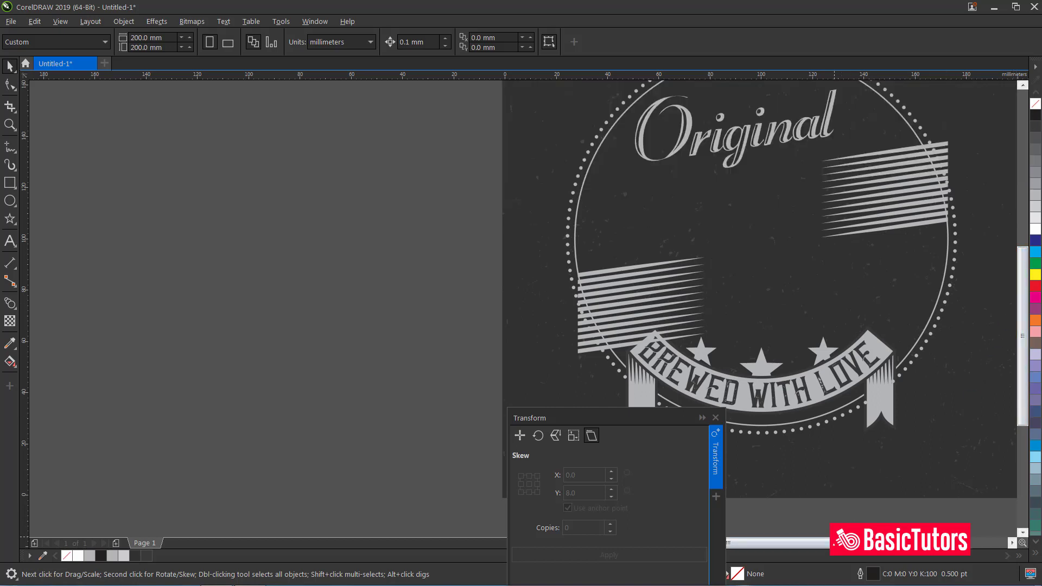
pyautogui.hscroll(5, 700, 411)
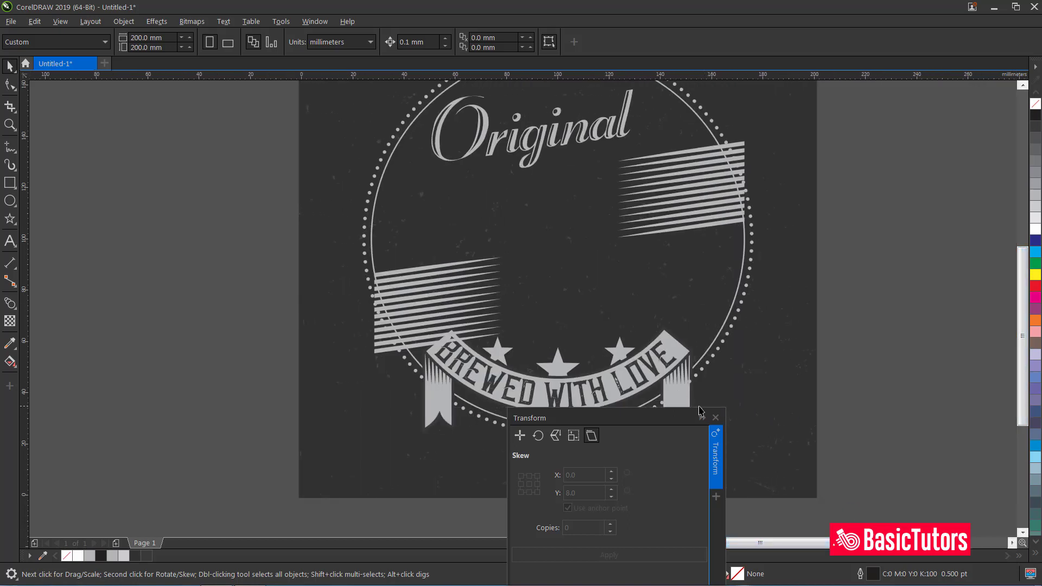
pyautogui.moveTo(721, 418); pyautogui.dragTo(949, 156)
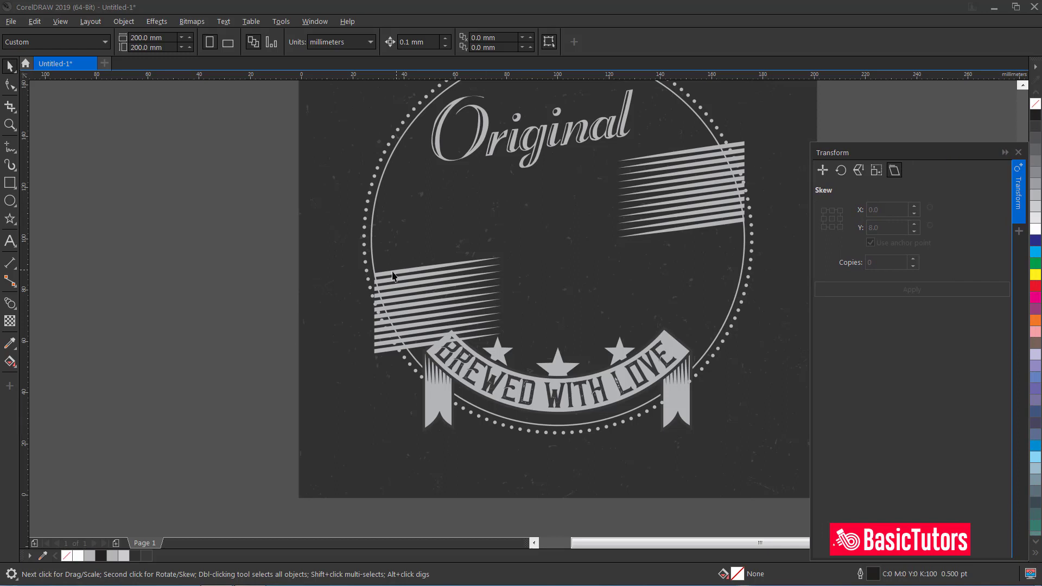
pyautogui.click(11, 243)
pyautogui.click(205, 212)
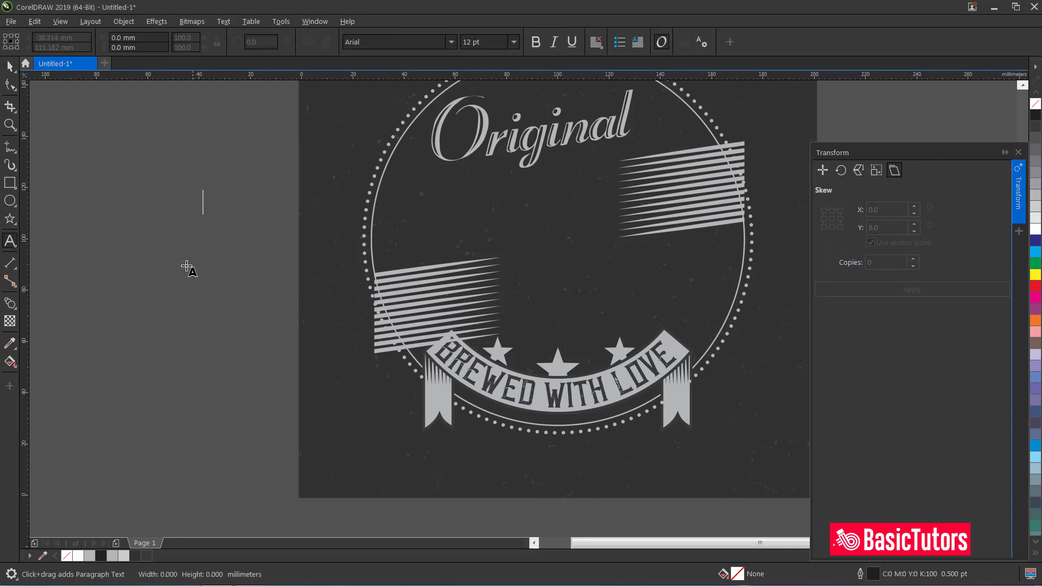
pyautogui.write('CRAFT')
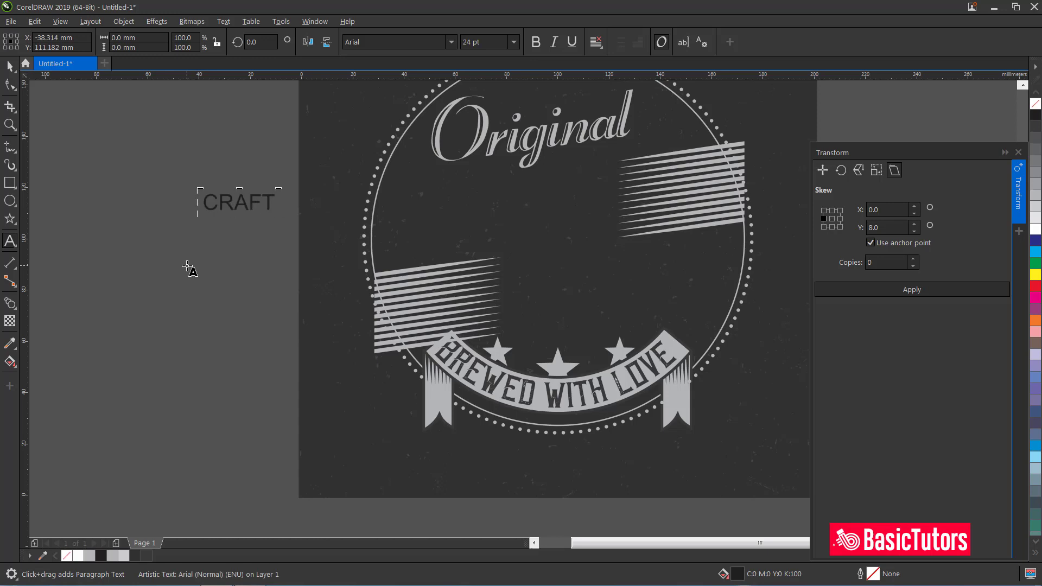
pyautogui.hotkey('ctrl', 'space')
# - Format the "CRAFT" text in the Moonshine Light And Shadow font at 110 pt
pyautogui.click(378, 42)
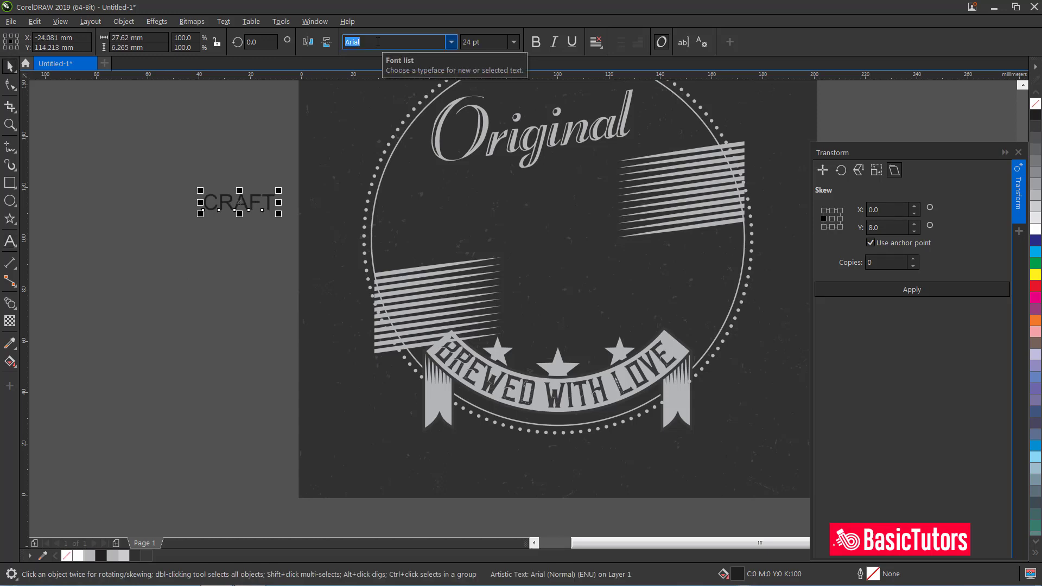
pyautogui.write('Moonshine Aged')
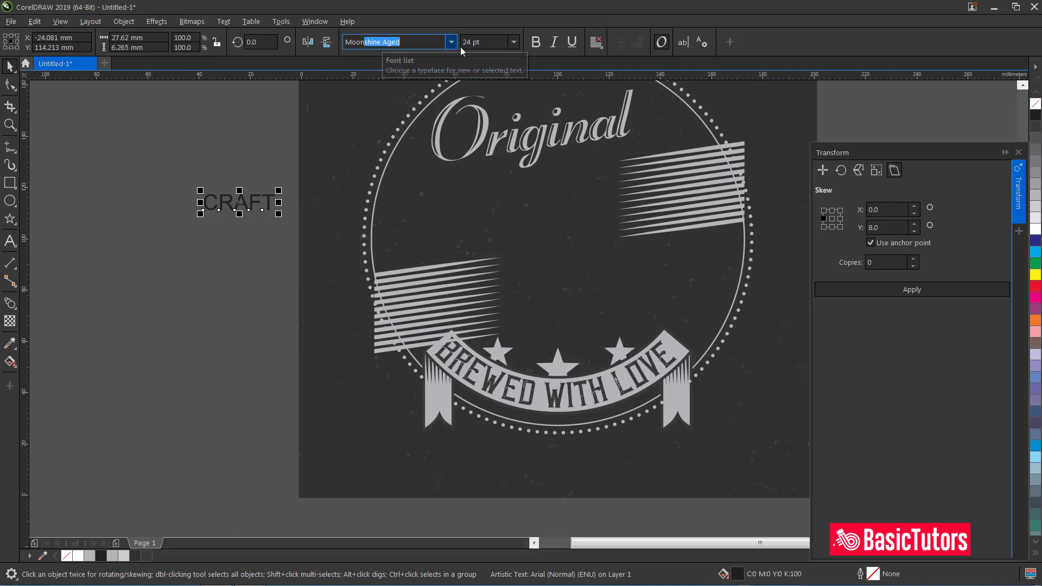
pyautogui.click(451, 42)
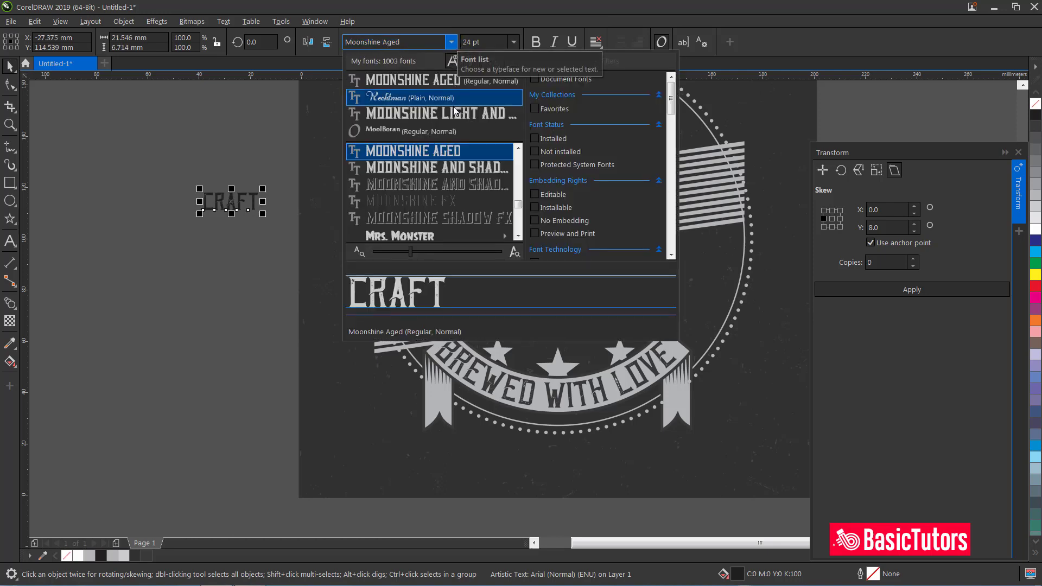
pyautogui.click(435, 113)
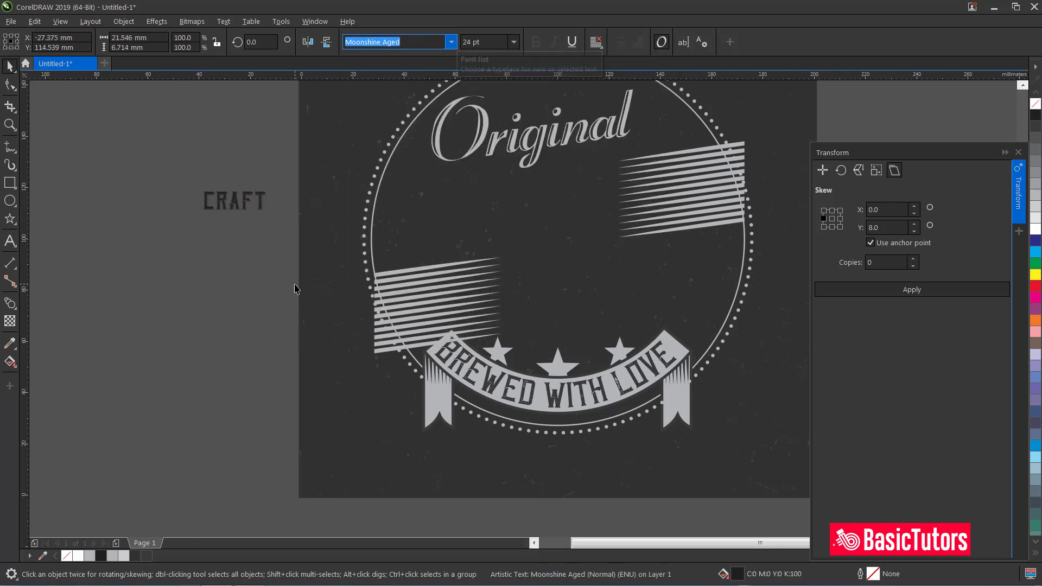
pyautogui.tripleClick(490, 42)
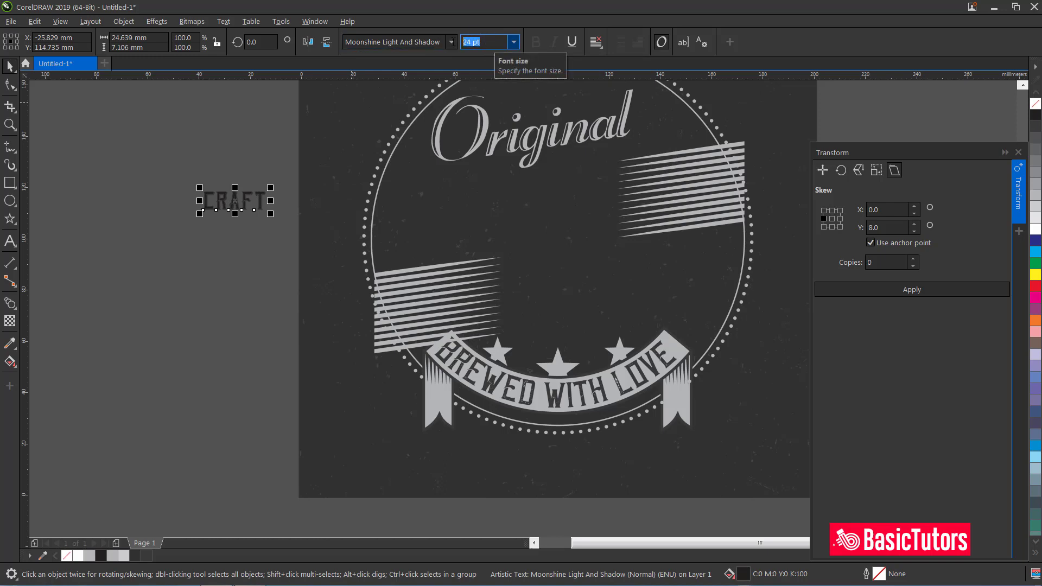
pyautogui.write('110')
pyautogui.press('Return')
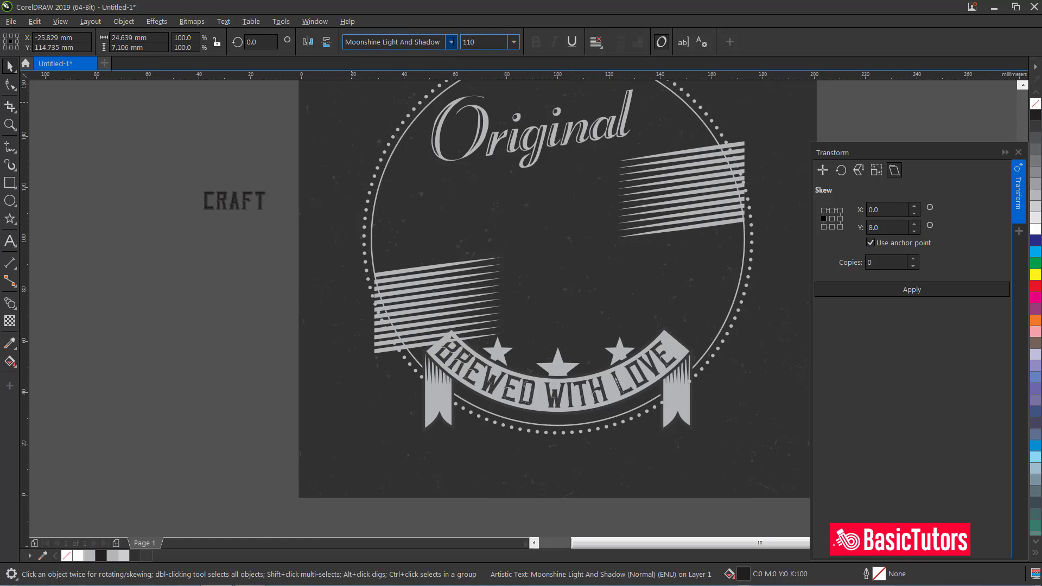
# - Place "CRAFT" inside the circle below "Original" in 30% black, skewed vertically by 8° from its left-middle anchor
pyautogui.moveTo(387, 169); pyautogui.dragTo(553, 219)
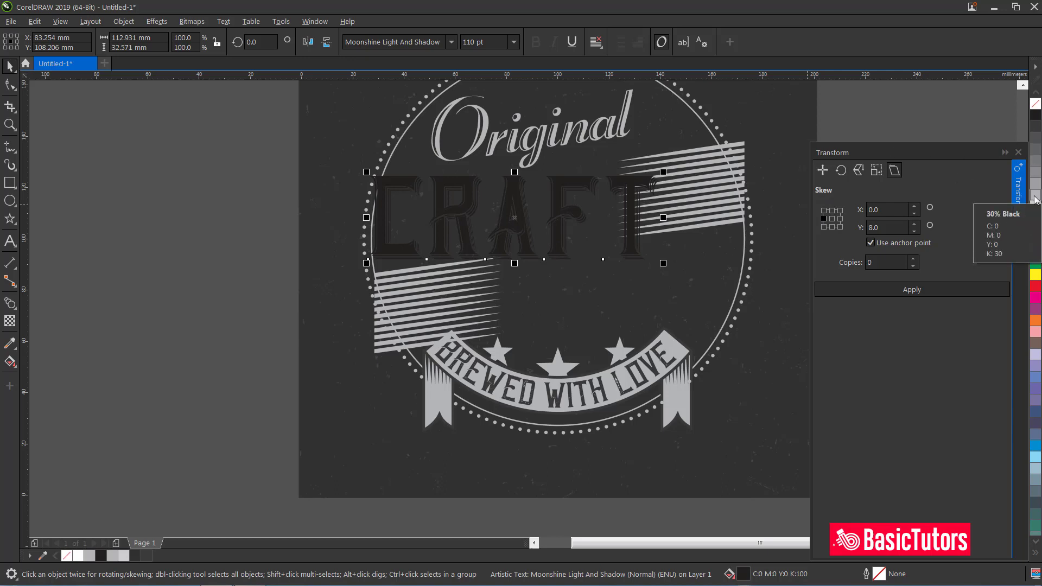
pyautogui.moveTo(1038, 190); pyautogui.dragTo(471, 266)
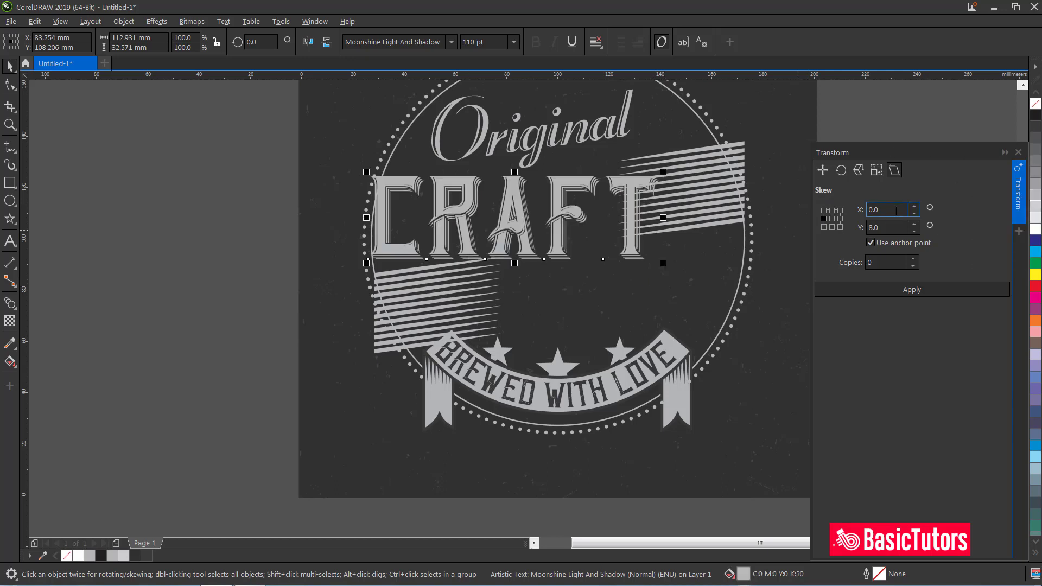
pyautogui.click(882, 227)
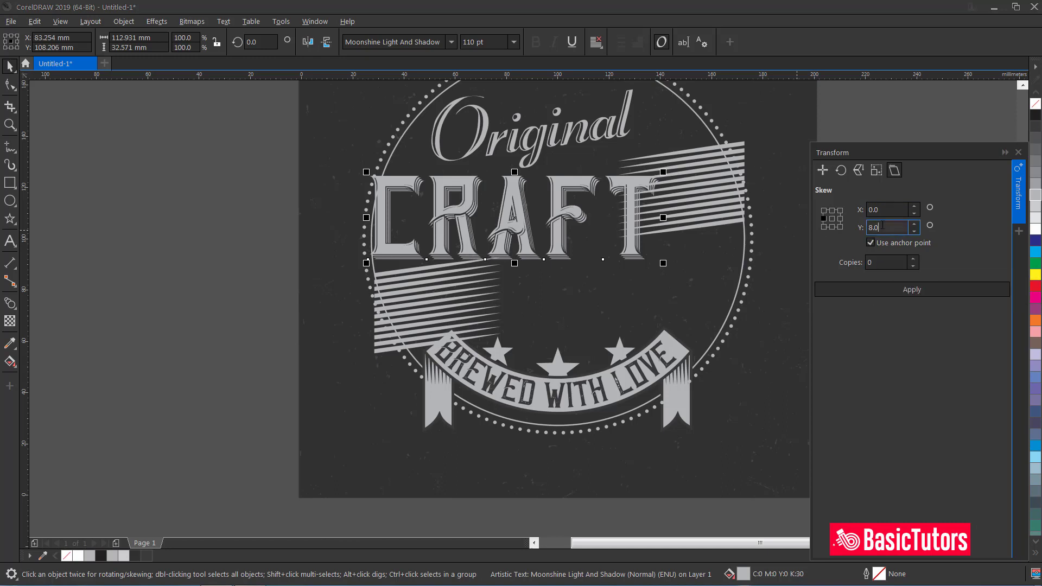
pyautogui.click(904, 291)
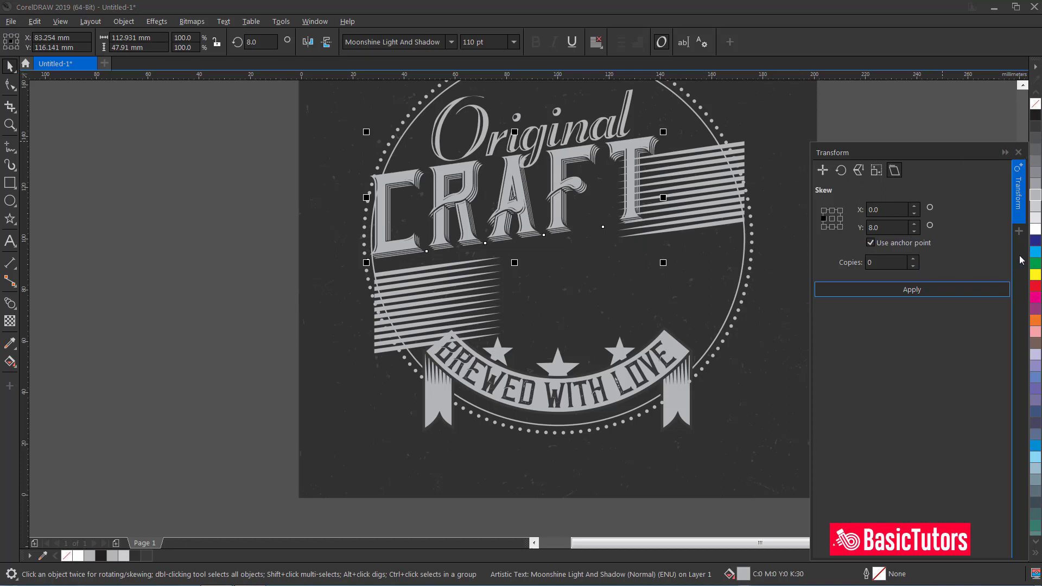
# - Tighten the character spacing of the whole "CRAFT" text to -30%
pyautogui.doubleClick(525, 186)
pyautogui.hotkey('ctrl', 'a')
pyautogui.hotkey('ctrl', 't')
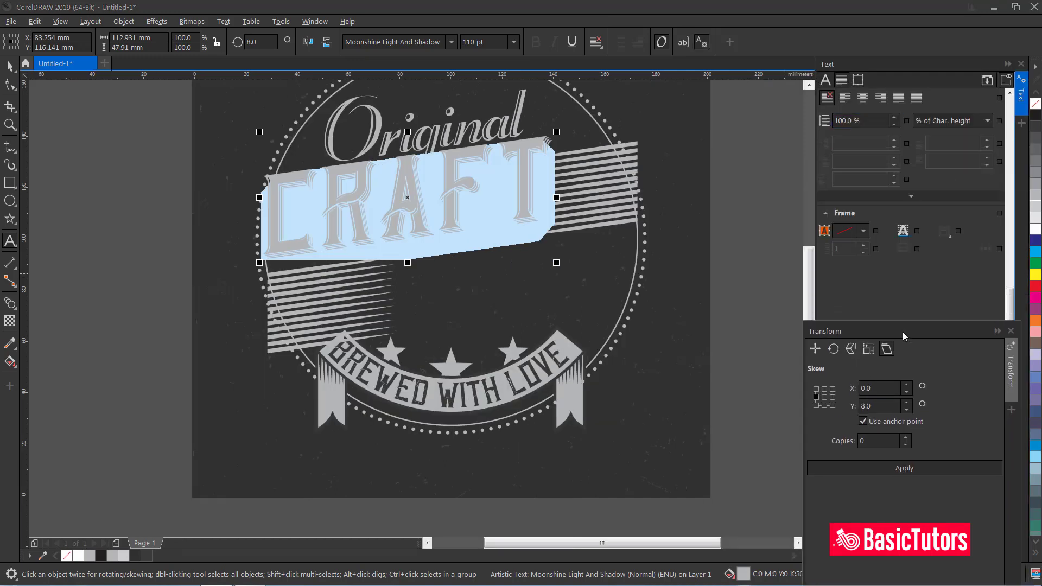
pyautogui.click(825, 80)
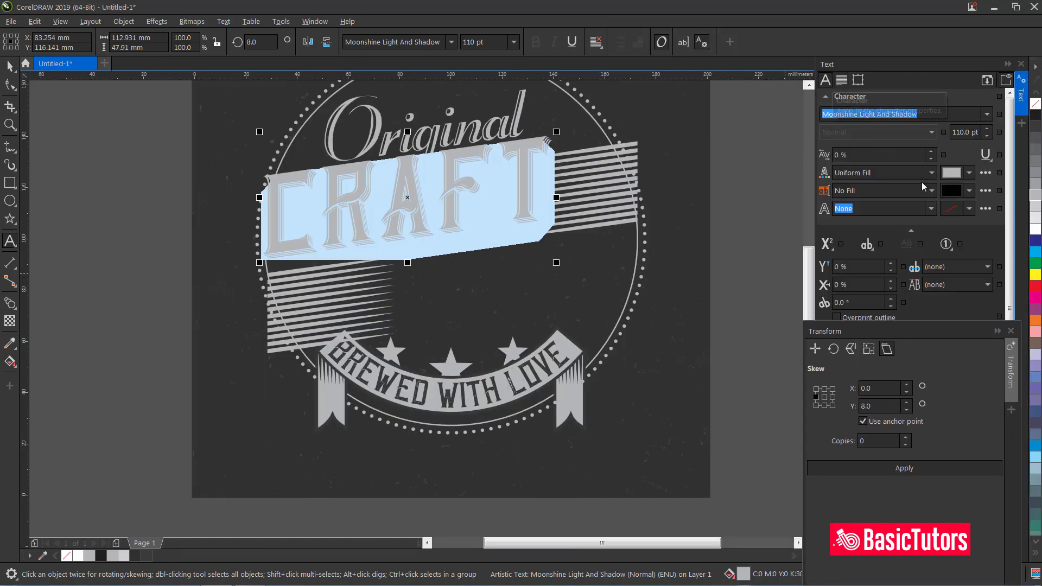
pyautogui.click(855, 155)
pyautogui.write('-')
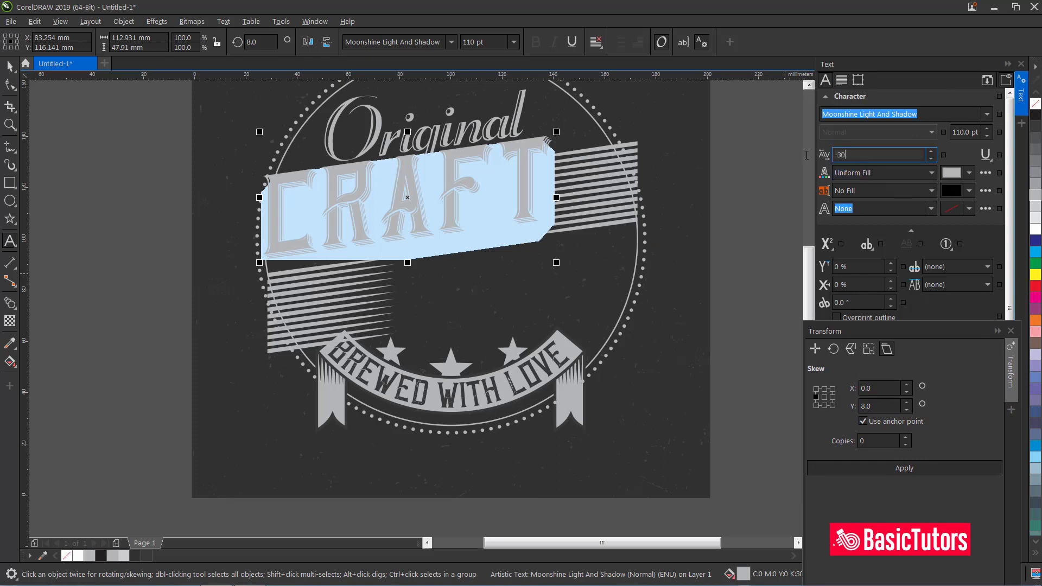
pyautogui.write('30')
pyautogui.press('Return')
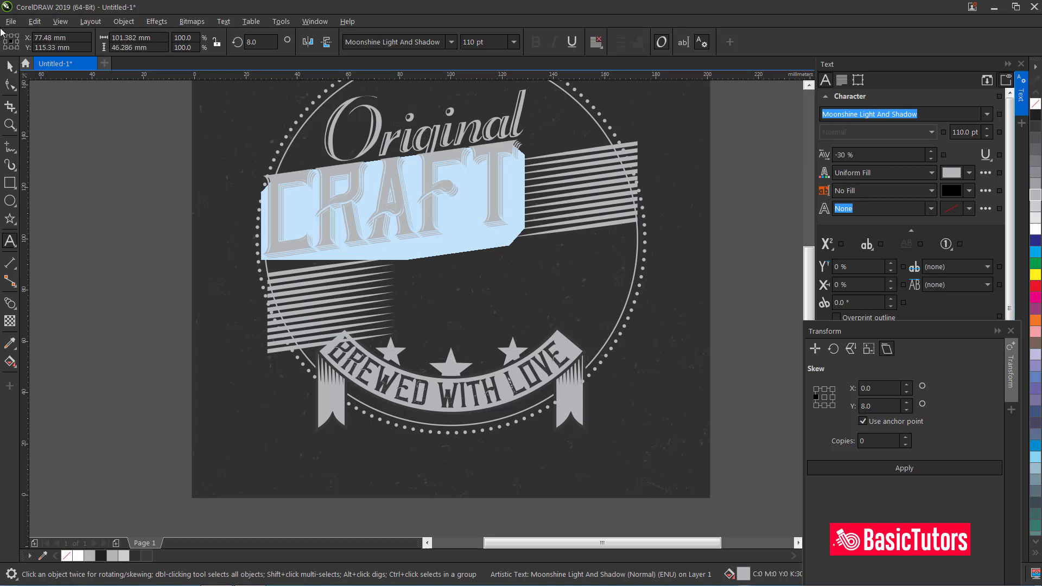
pyautogui.hotkey('ctrl', 'space')
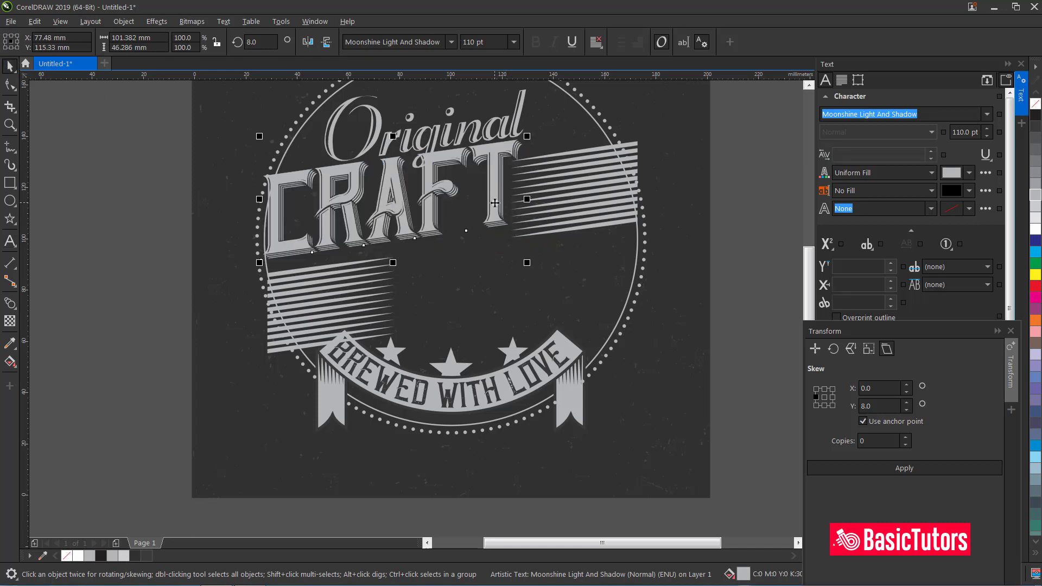
# - Move "CRAFT" down clear of "Original" and shift the upper-right stripes outward beside the T
pyautogui.moveTo(495, 203); pyautogui.dragTo(499, 215)
pyautogui.moveTo(592, 154); pyautogui.dragTo(607, 150)
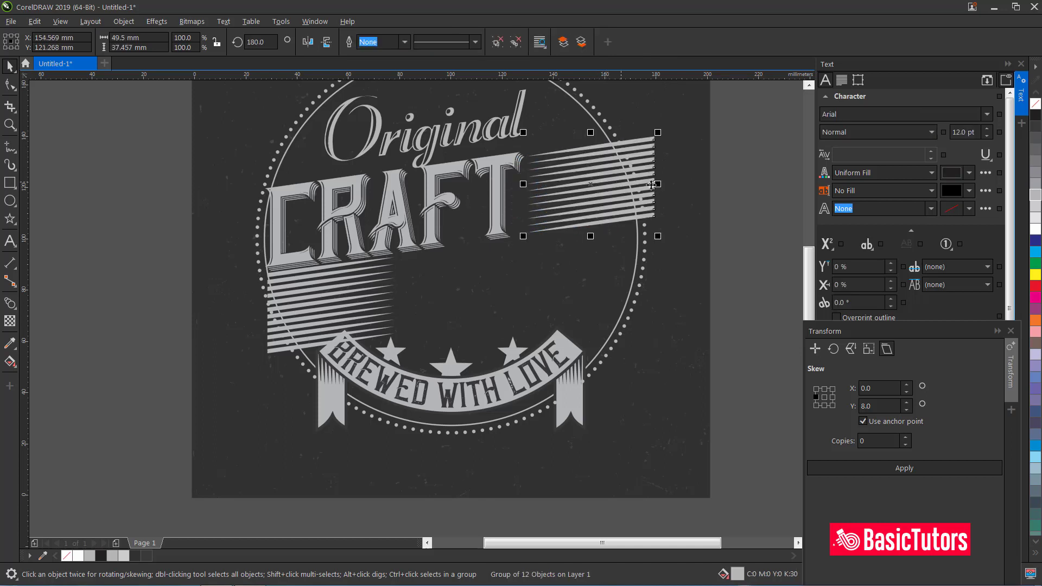
pyautogui.click(465, 177)
pyautogui.moveTo(499, 171); pyautogui.dragTo(504, 173)
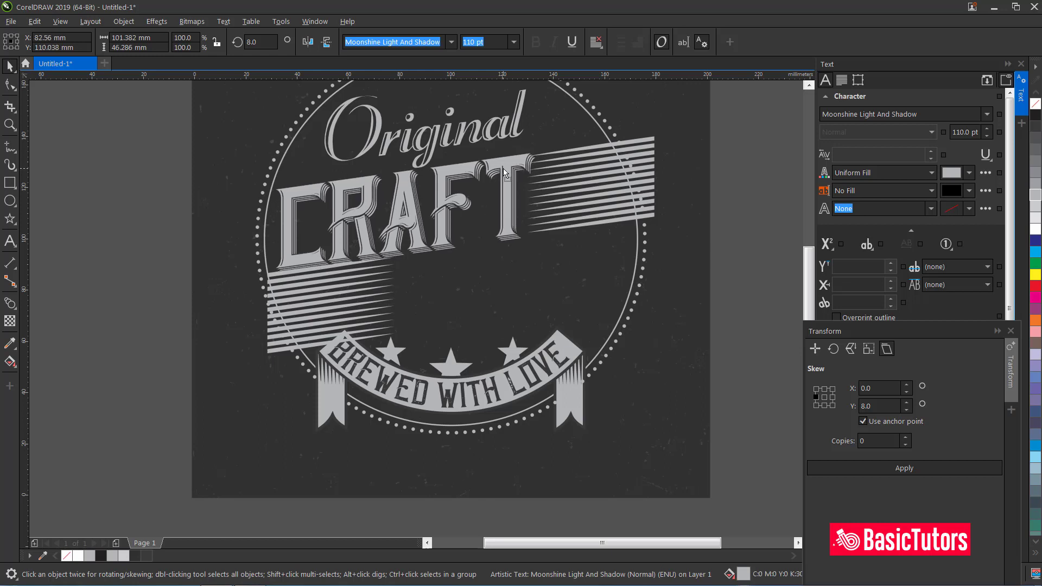
pyautogui.moveTo(504, 174); pyautogui.dragTo(503, 175)
pyautogui.click(625, 147)
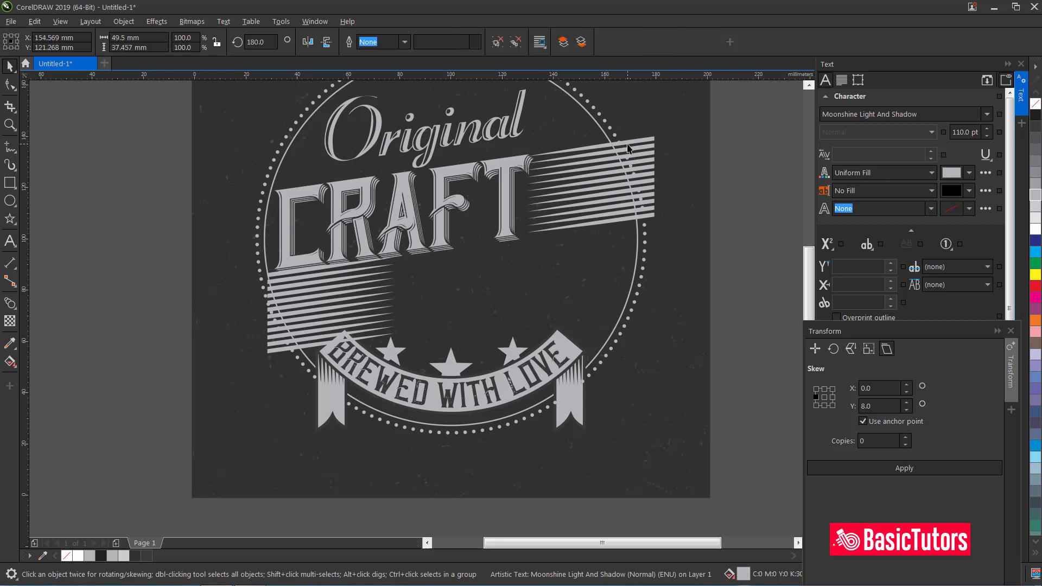
pyautogui.moveTo(635, 143); pyautogui.dragTo(646, 146)
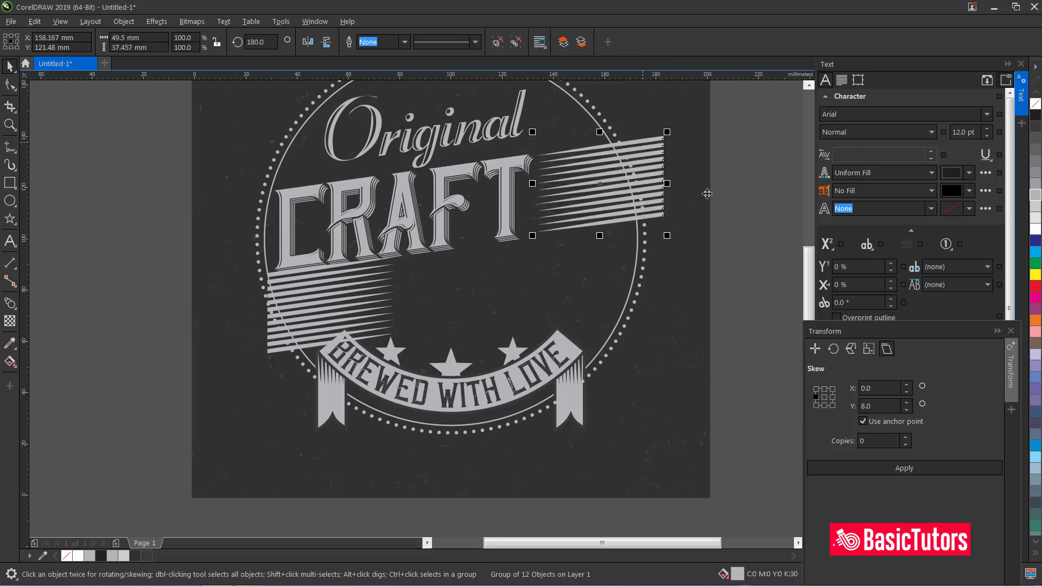
pyautogui.click(739, 239)
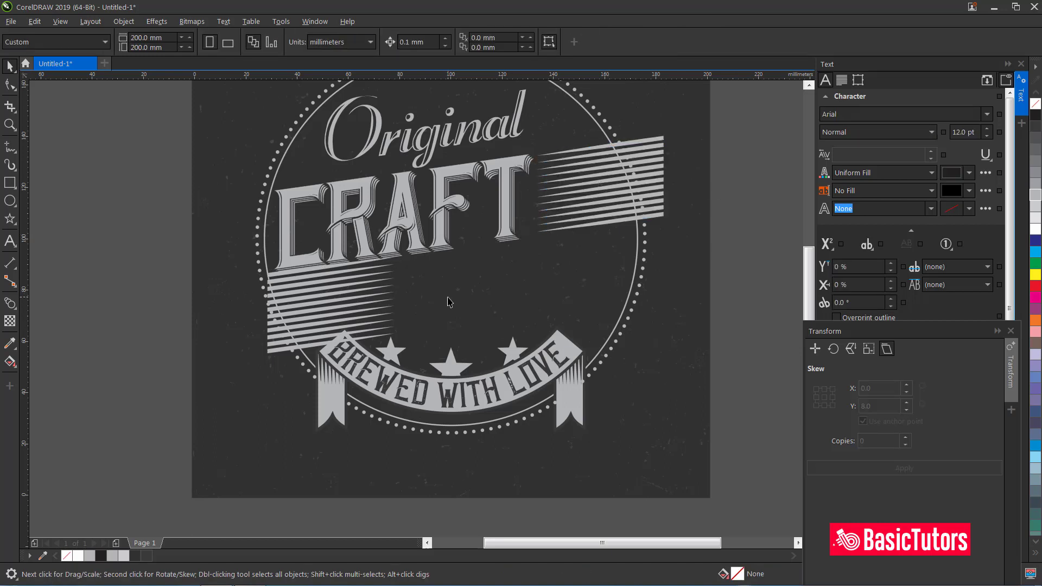
# - Scale "CRAFT" down proportionally to about 106 pt, set it slightly higher, and realign the upper-right stripes next to it
pyautogui.click(444, 191)
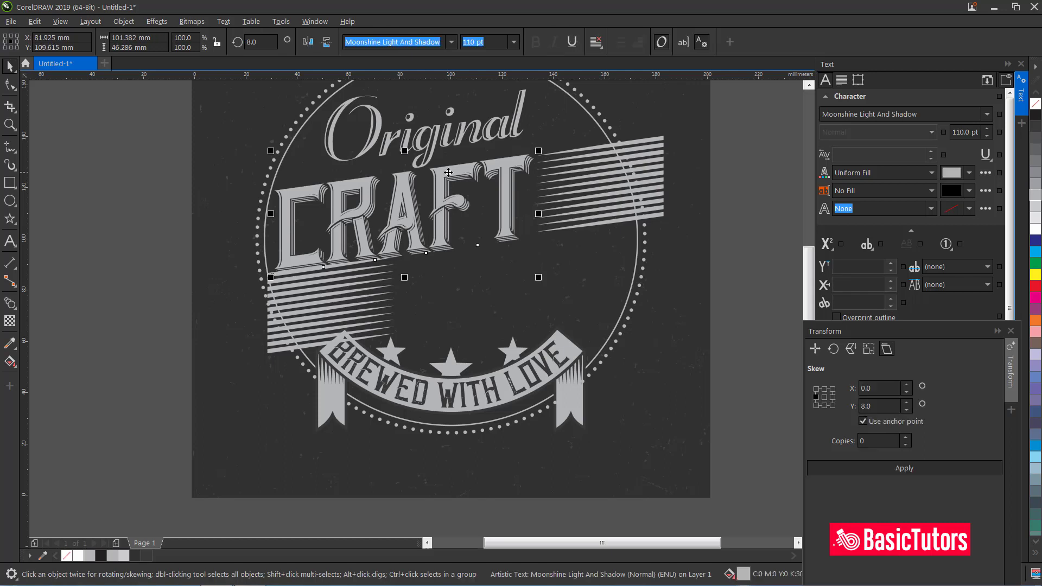
pyautogui.moveTo(539, 151); pyautogui.dragTo(506, 175)
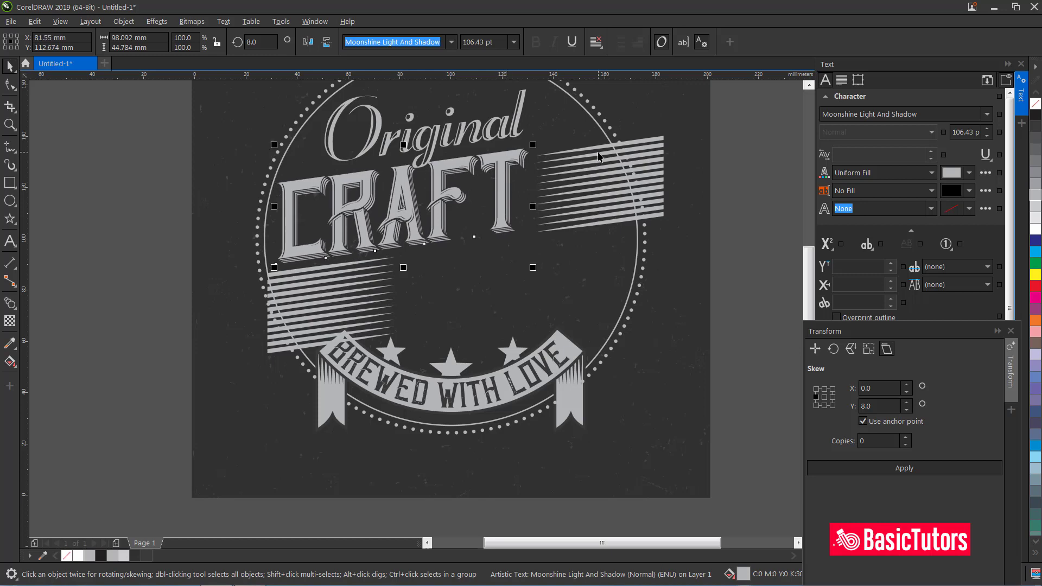
pyautogui.click(602, 149)
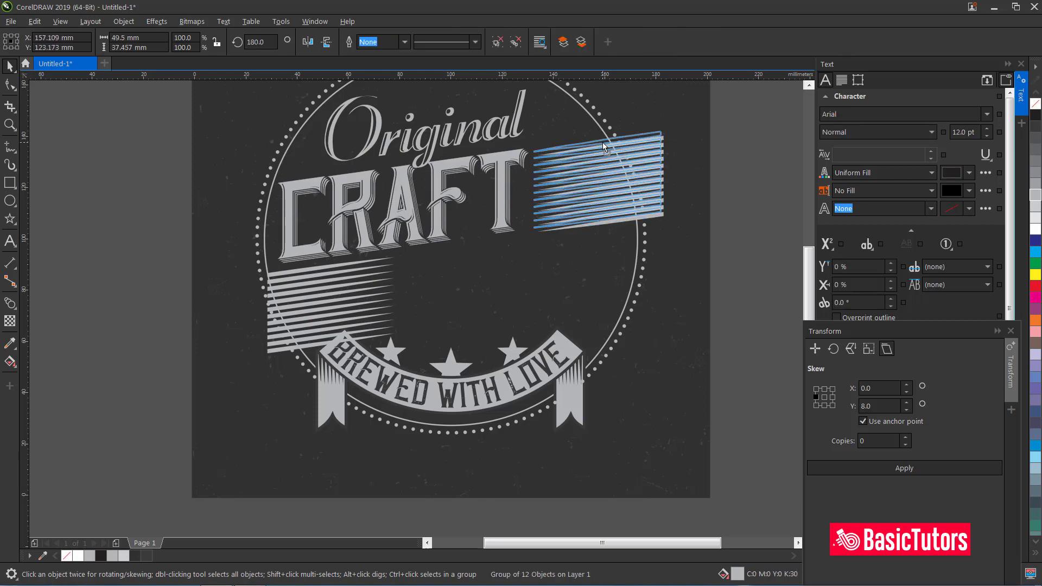
pyautogui.moveTo(652, 206); pyautogui.dragTo(651, 208)
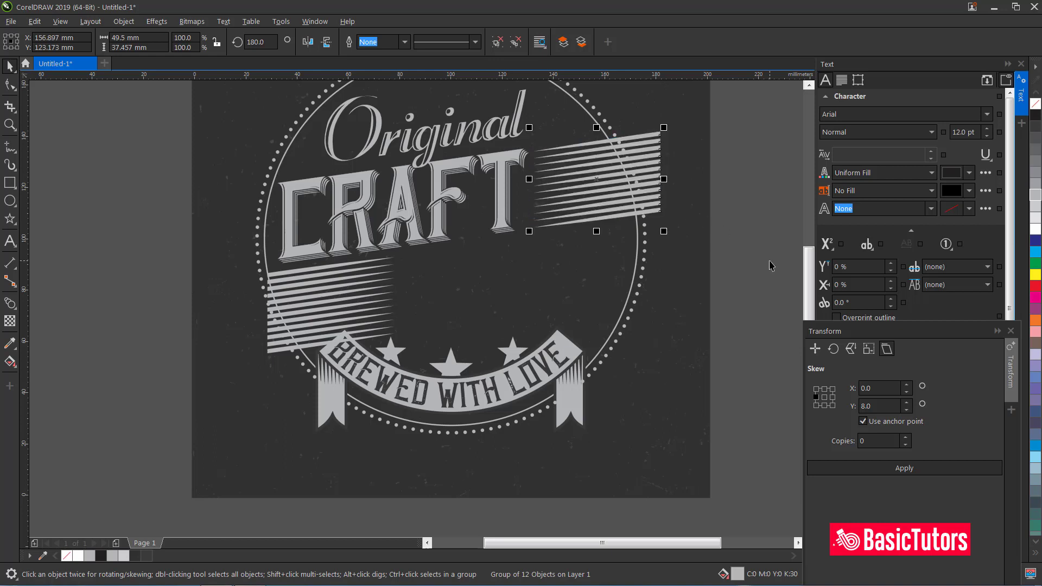
pyautogui.click(745, 259)
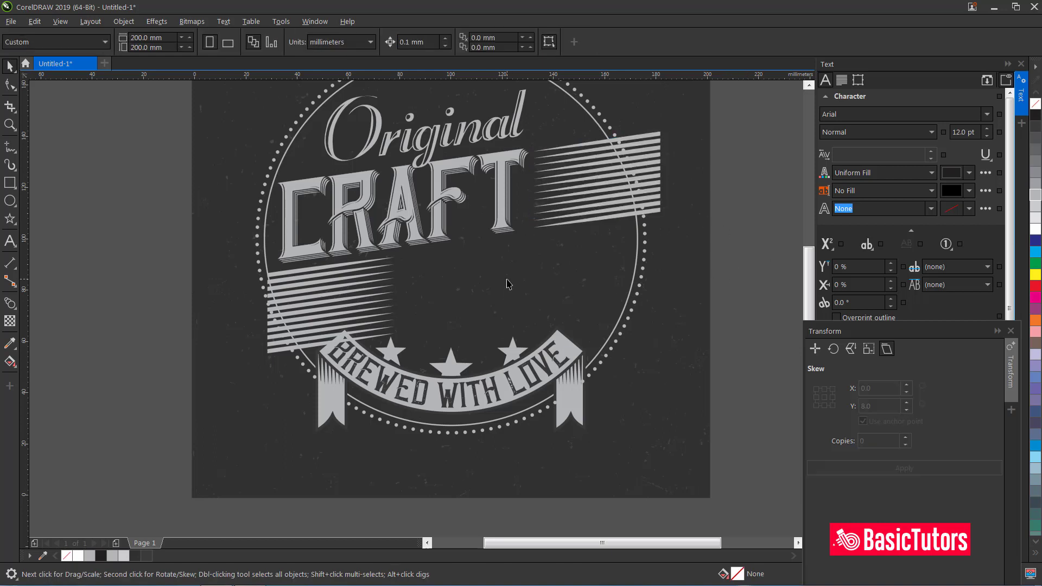
pyautogui.click(346, 269)
pyautogui.click(729, 335)
# - Duplicate "CRAFT" to the space beside the lower-left stripes and change the copy's text to "BEER"
pyautogui.click(502, 212)
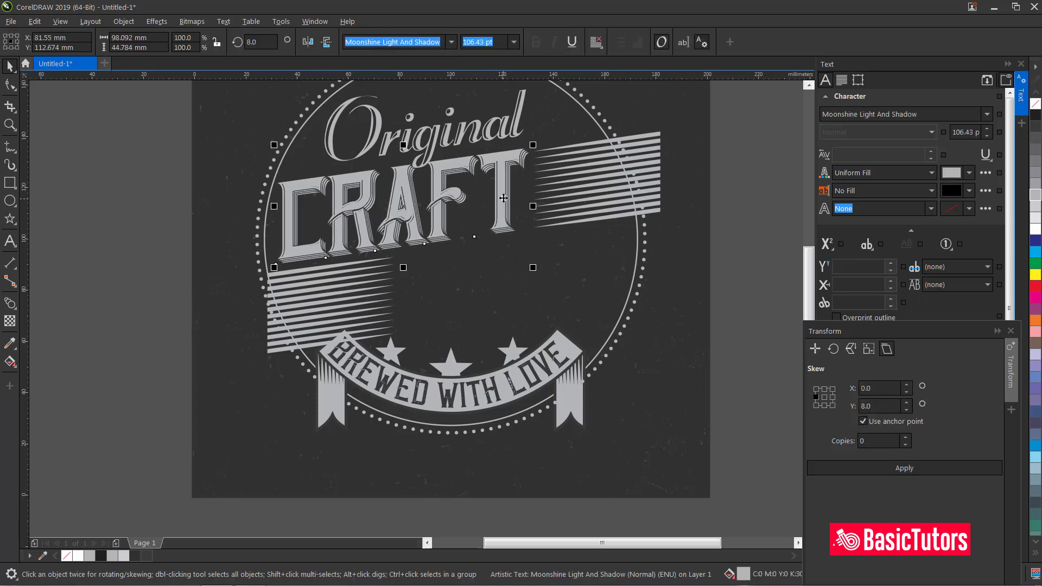
pyautogui.moveTo(502, 212); pyautogui.dragTo(627, 272)
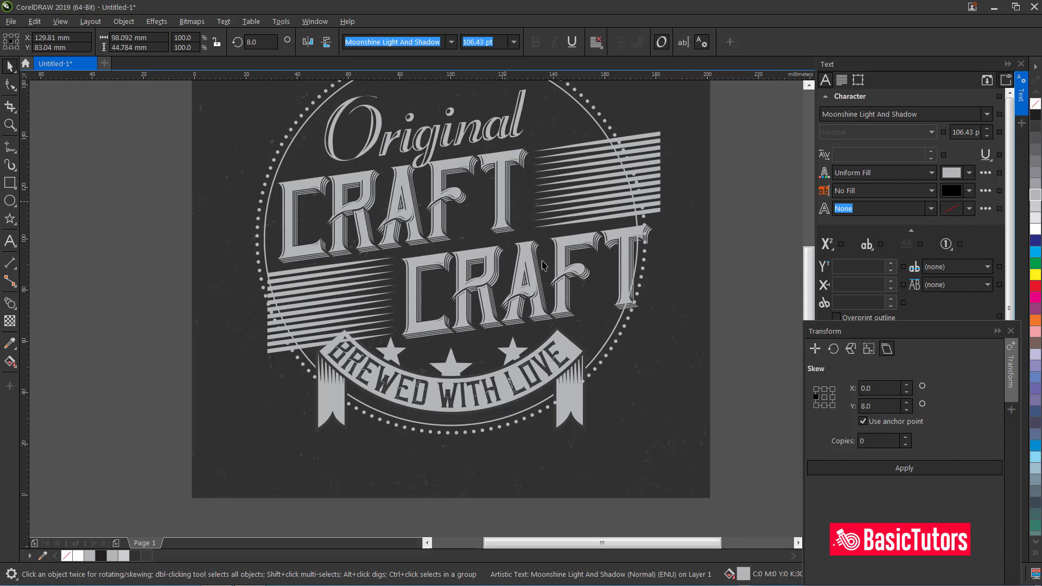
pyautogui.click(466, 273)
pyautogui.doubleClick(467, 273)
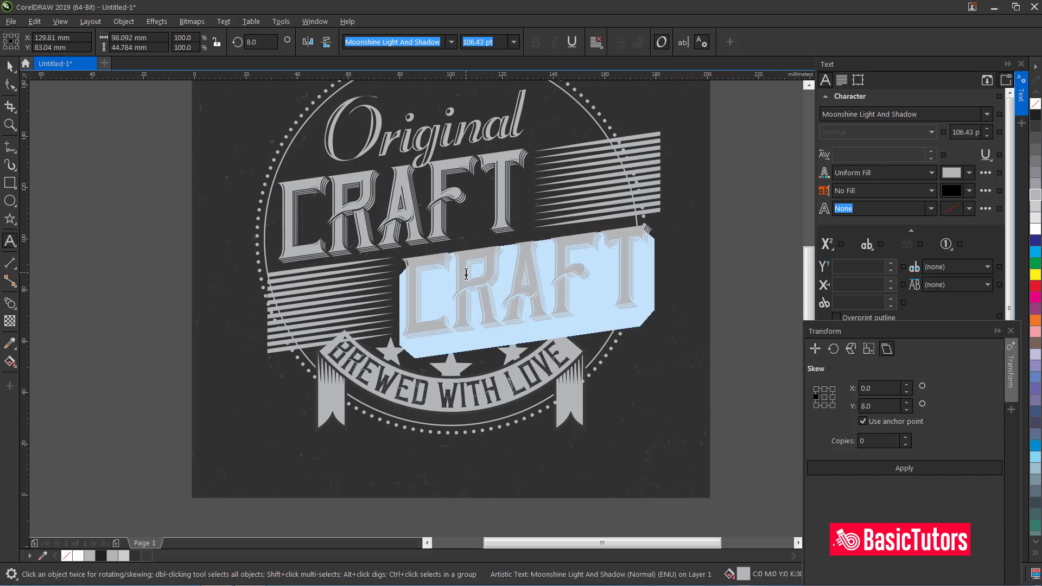
pyautogui.write('BEER')
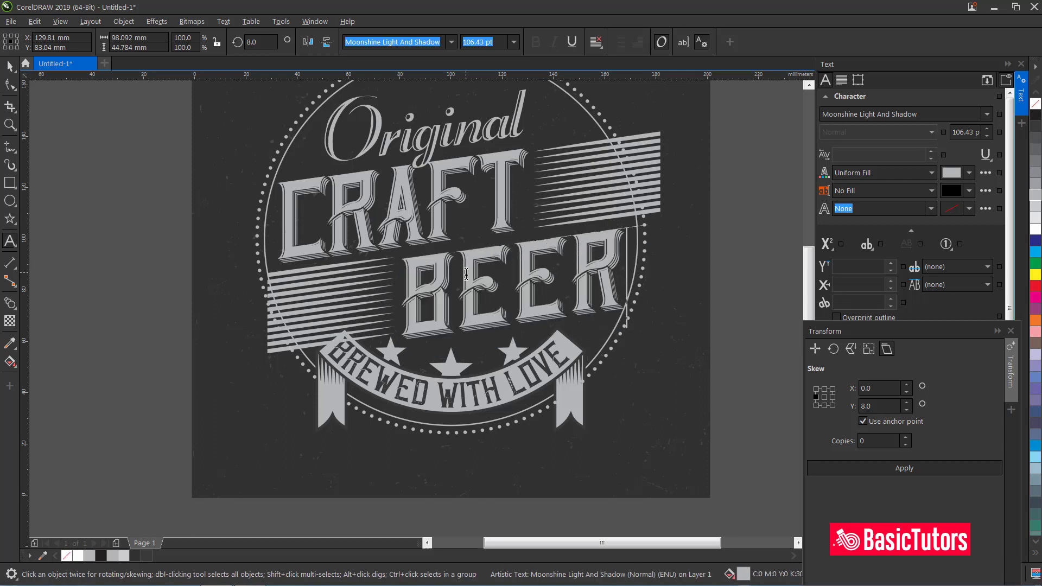
pyautogui.hotkey('ctrl', 'space')
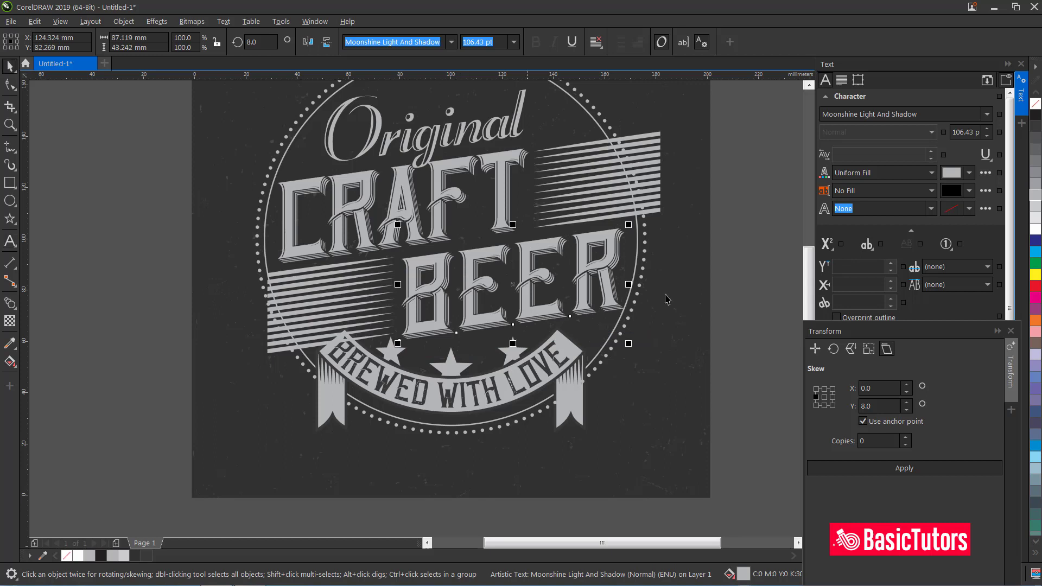
pyautogui.click(775, 302)
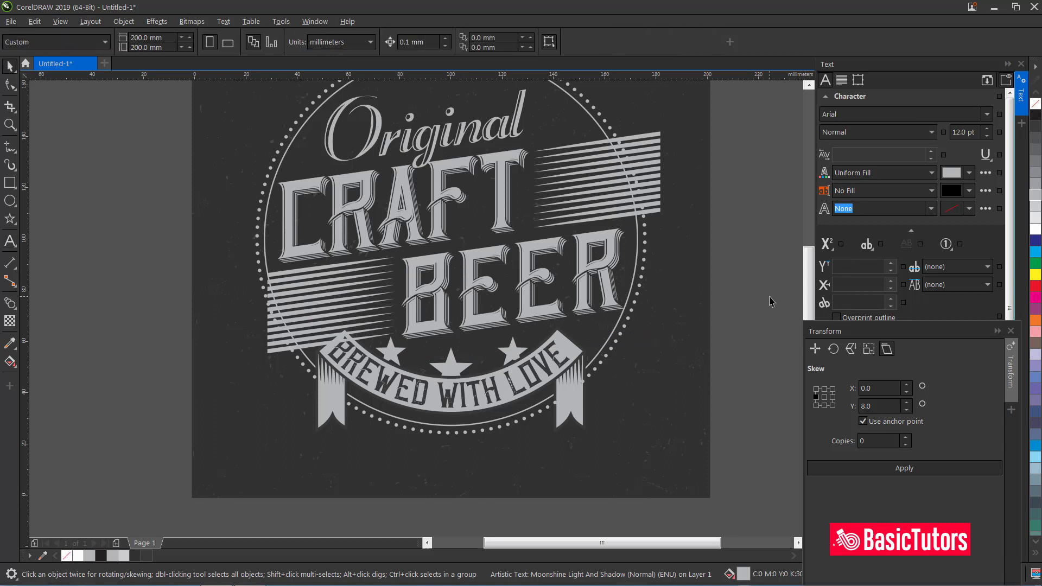
# - Intersect the upper-right stripes with the inner circle and delete the original stripes so nothing extends past the circle
pyautogui.click(639, 223)
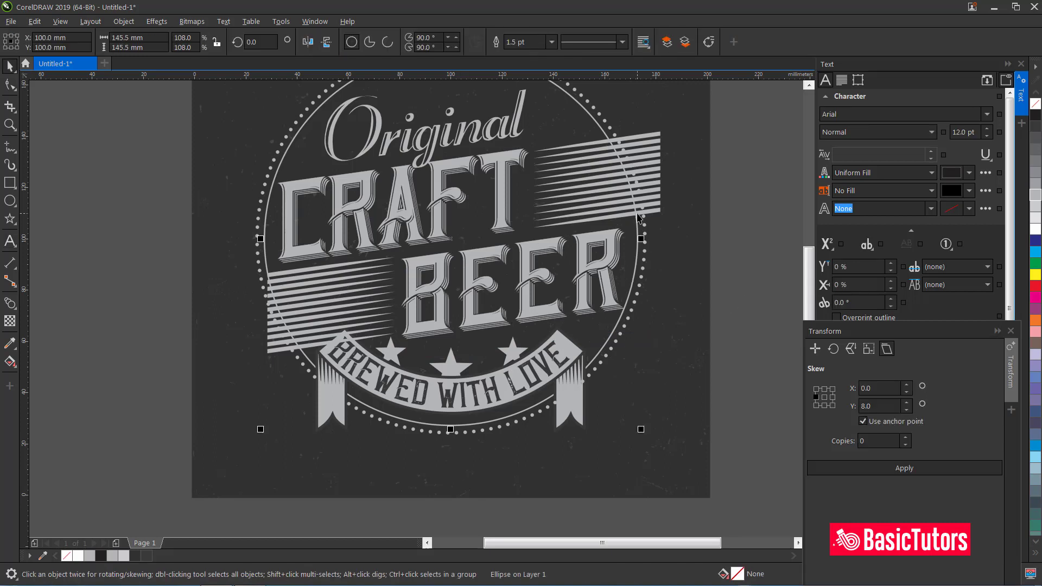
pyautogui.keyDown('shift'); pyautogui.click(586, 138); pyautogui.keyUp('shift')
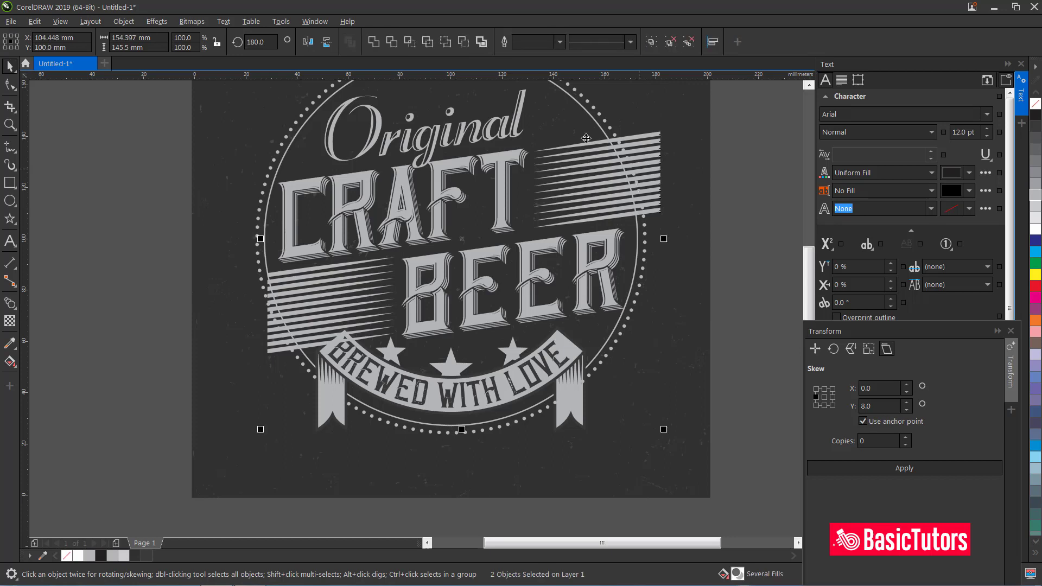
pyautogui.click(395, 44)
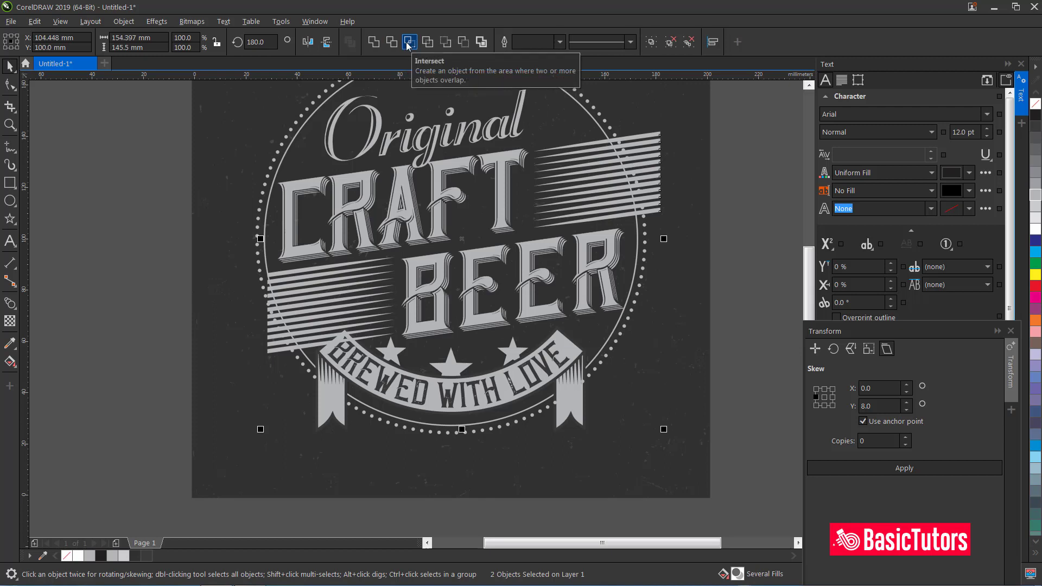
pyautogui.click(648, 142)
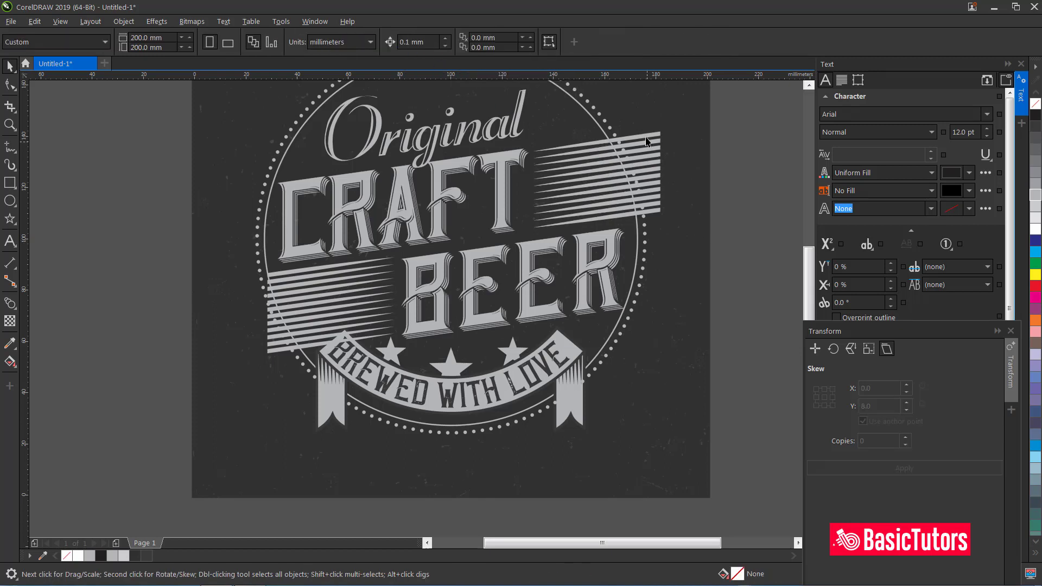
pyautogui.press('Delete')
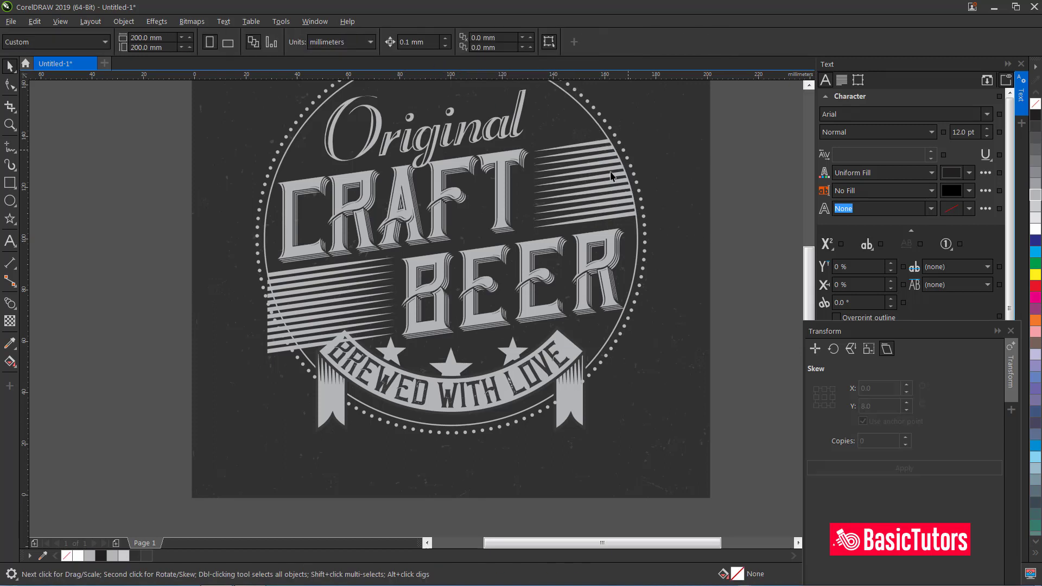
# - Cut the lower-left stripes to the inner circle with Intersect and remove the original stripe group
pyautogui.click(310, 361)
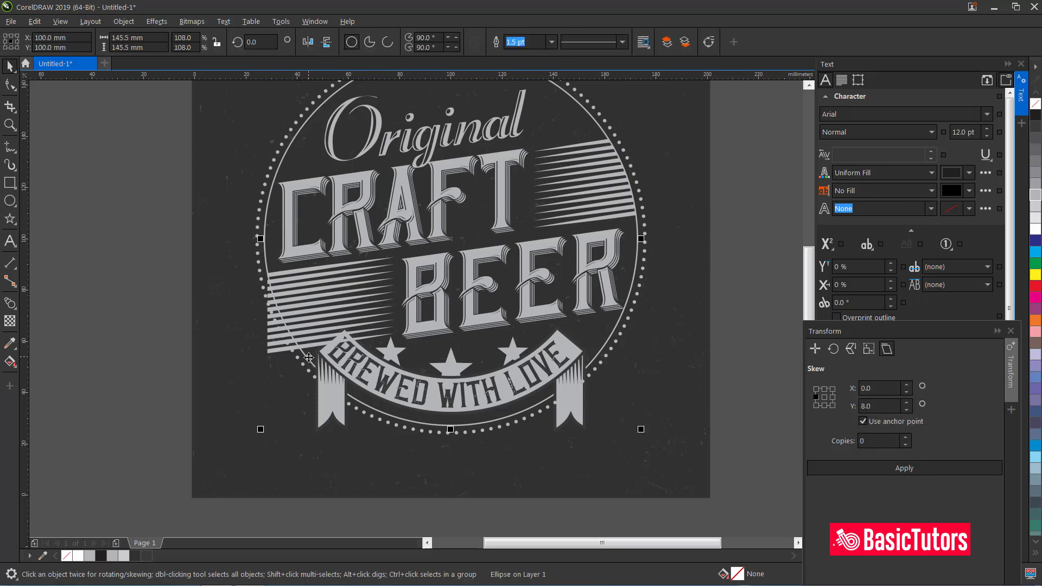
pyautogui.press('Escape')
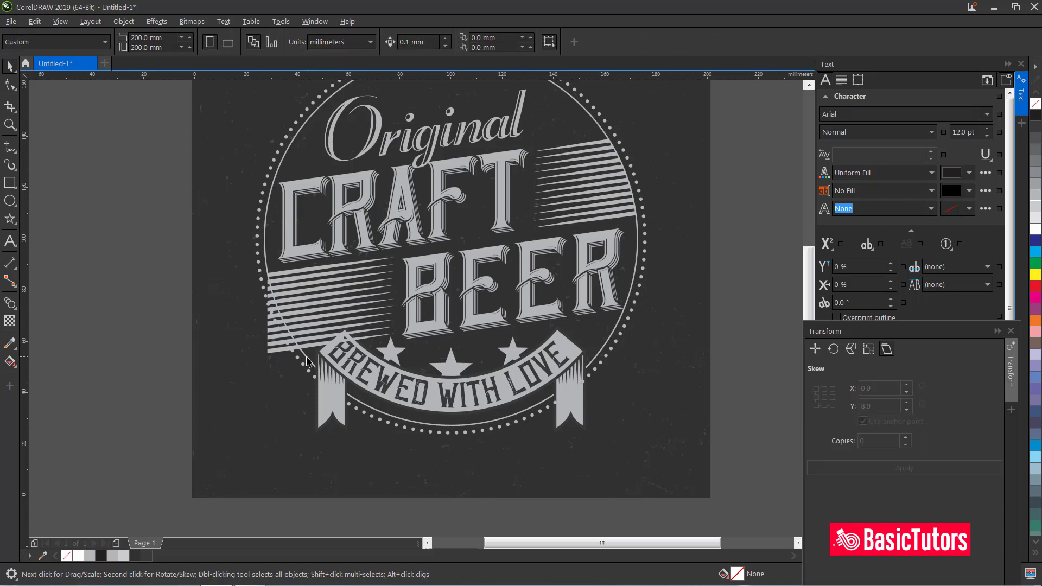
pyautogui.click(288, 356)
pyautogui.click(269, 340)
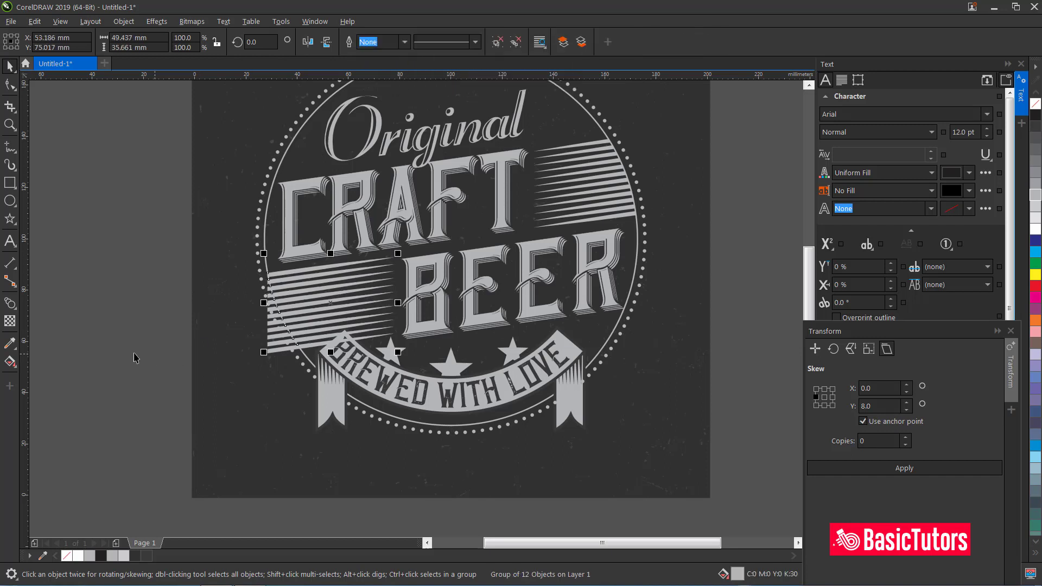
pyautogui.click(233, 356)
pyautogui.click(275, 357)
pyautogui.press('Escape')
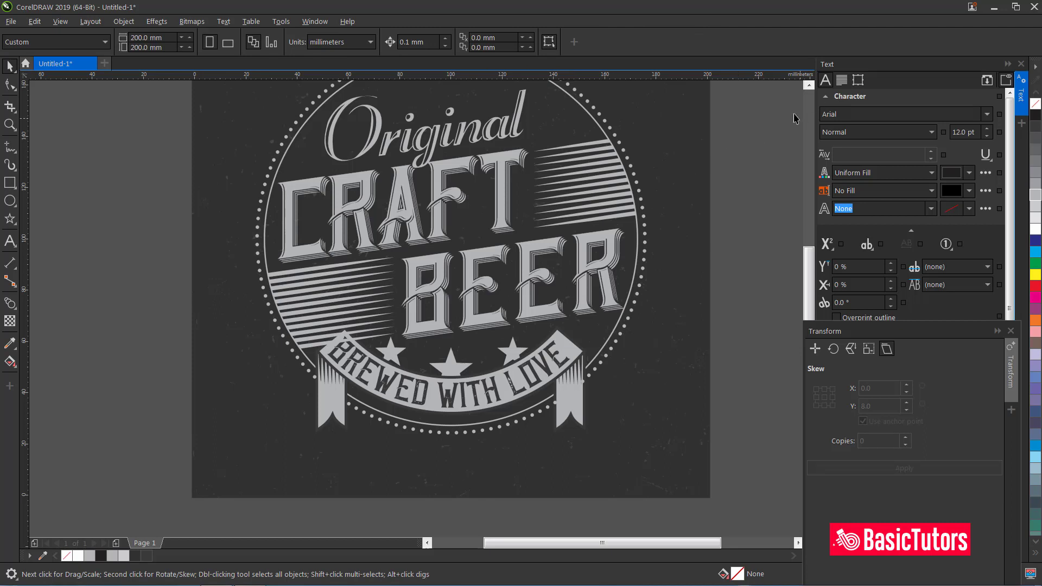
pyautogui.click(311, 346)
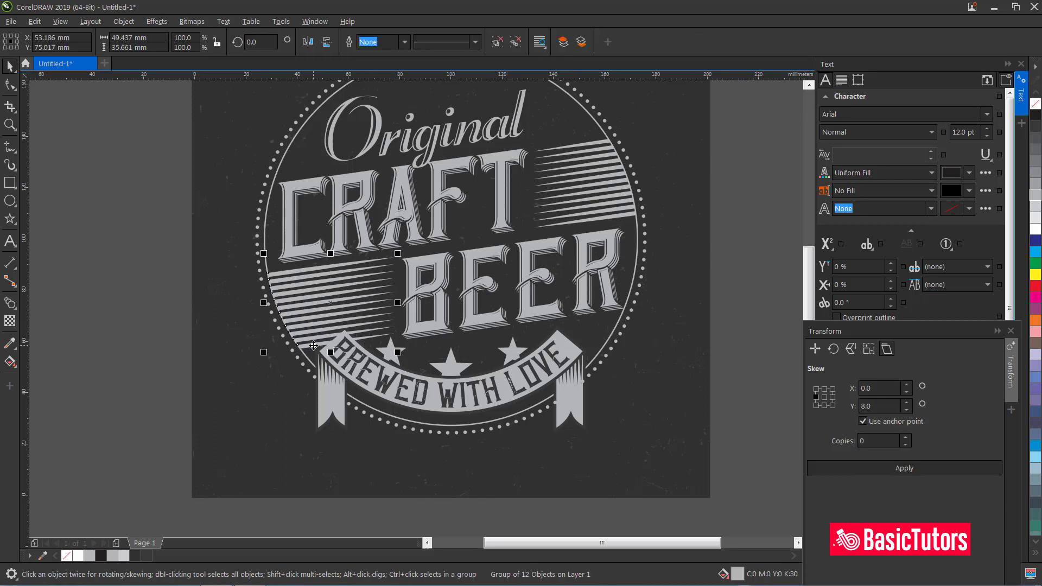
pyautogui.click(189, 317)
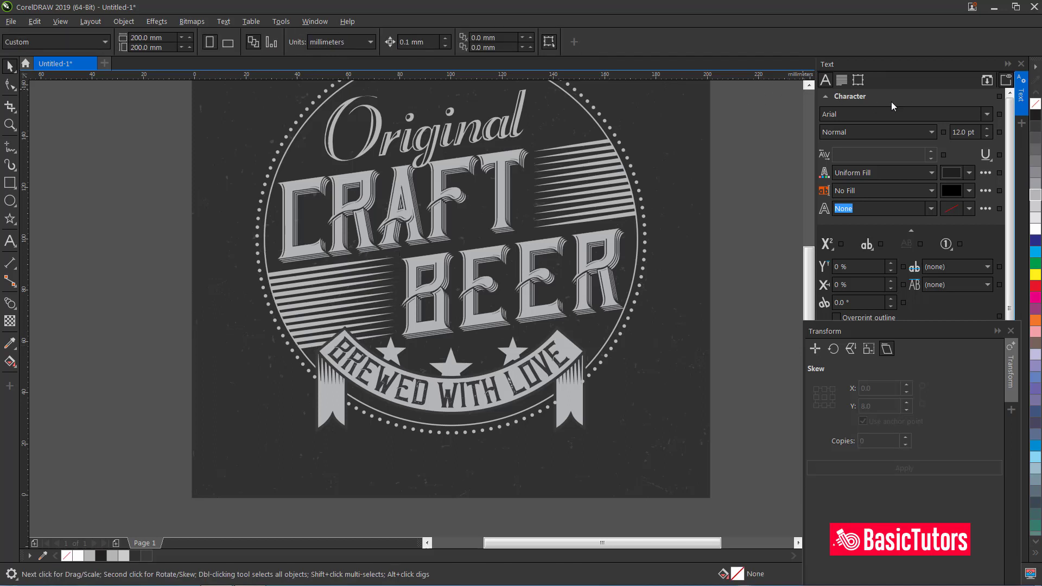
# - Close the Text and Transform dockers
pyautogui.click(1021, 63)
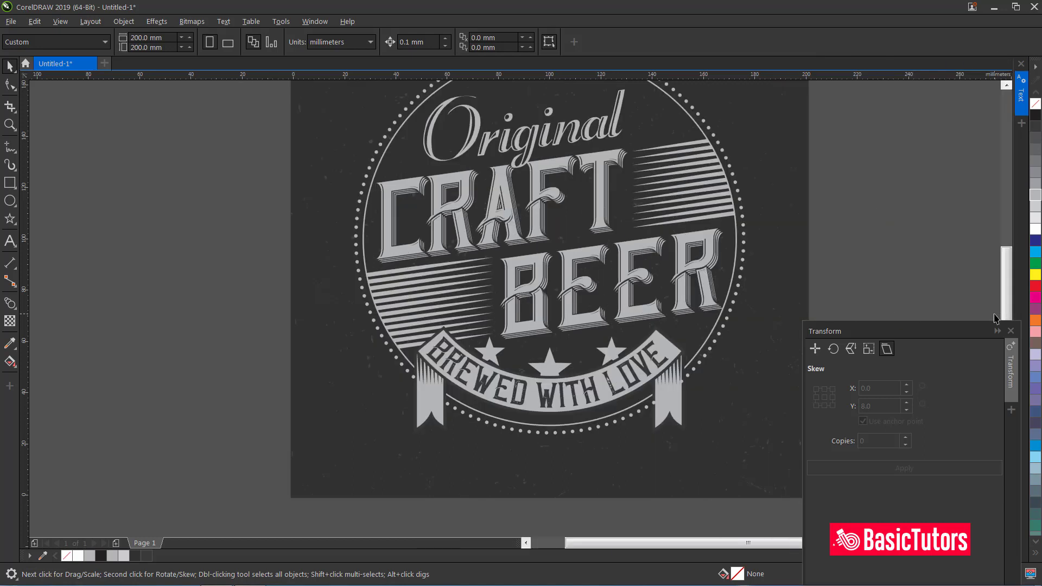
pyautogui.click(1011, 333)
pyautogui.scroll(1, 1008, 303)
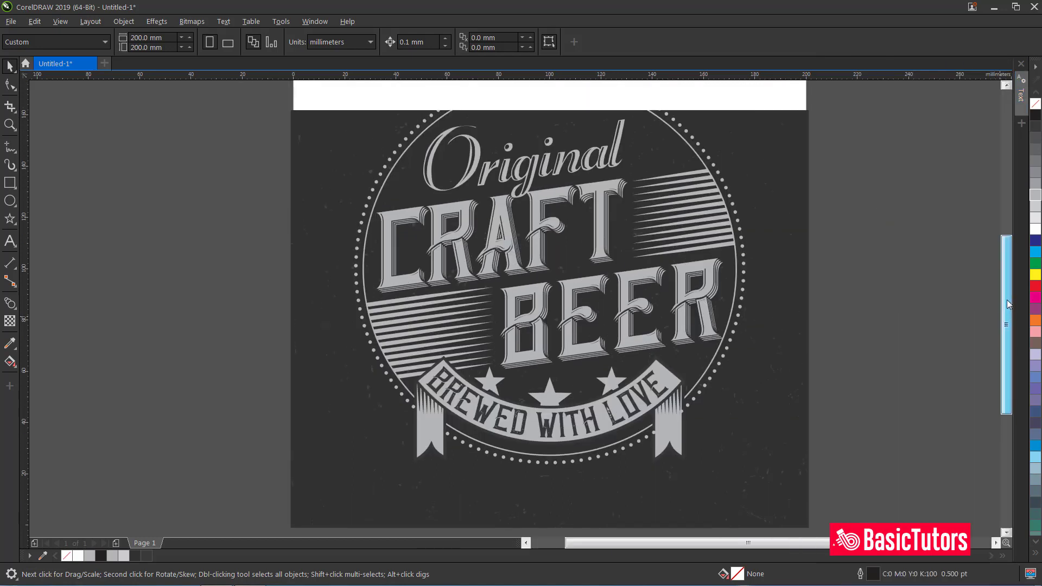
pyautogui.scroll(1, 1008, 299)
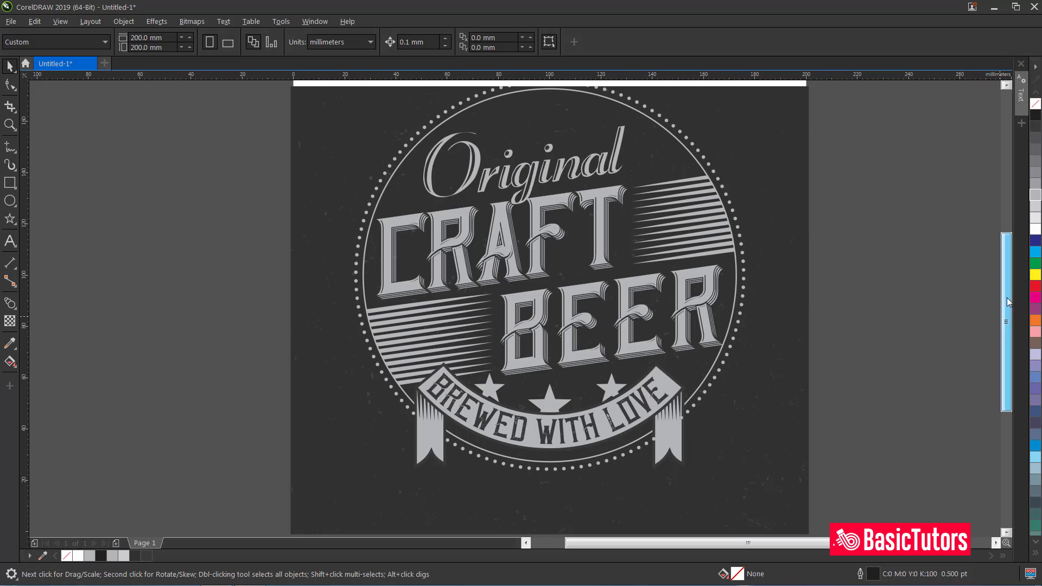
pyautogui.hscroll(2, 806, 540)
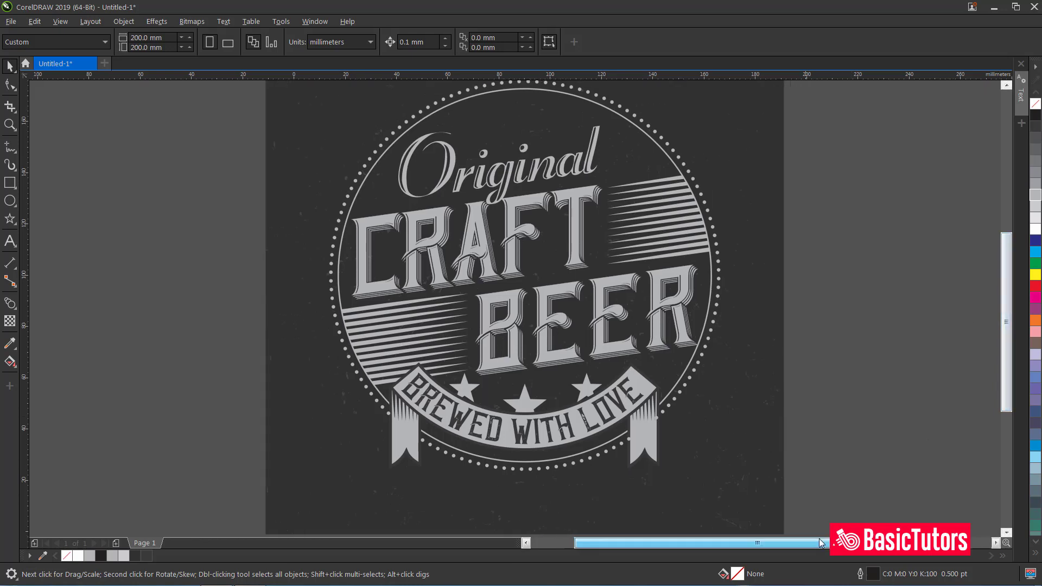
pyautogui.scroll(1, 1004, 348)
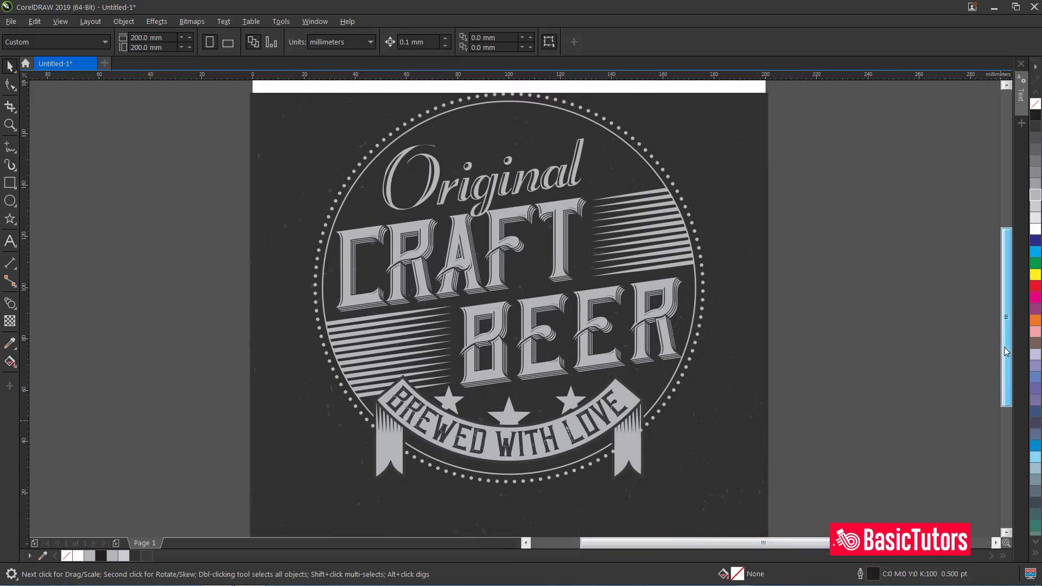
pyautogui.scroll(1, 1004, 348)
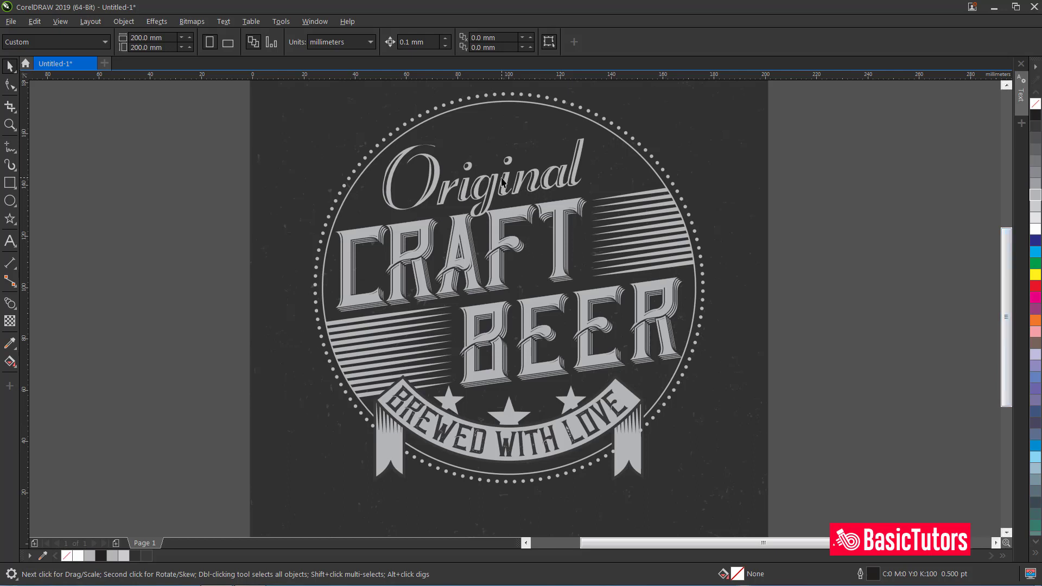
# - Raise "Original" slightly above "CRAFT", offset a little toward the stripes, and nudge "BEER" up and toward the lower-left stripes
pyautogui.moveTo(502, 182); pyautogui.dragTo(512, 179)
pyautogui.click(801, 181)
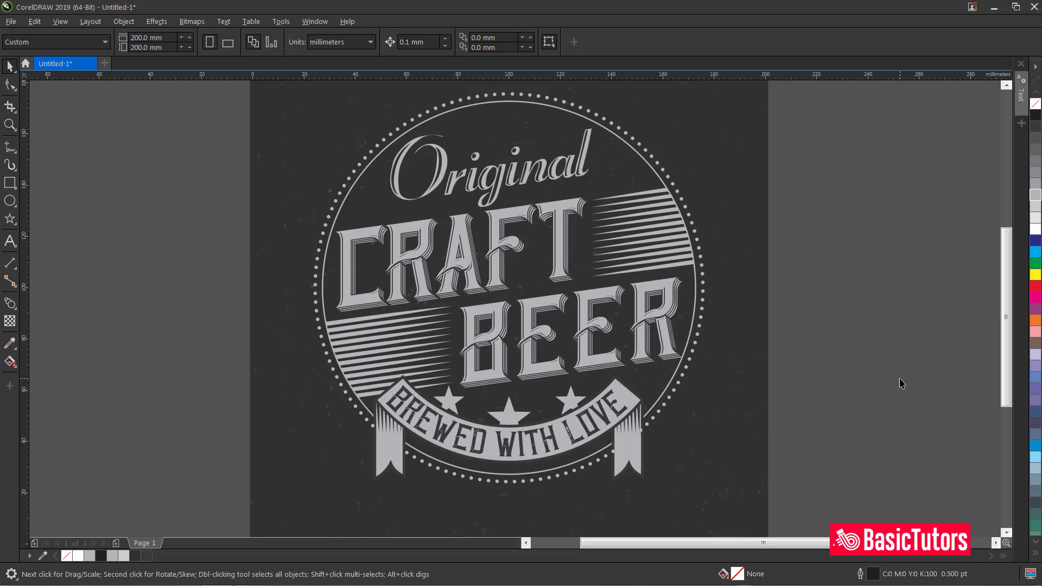
pyautogui.click(412, 318)
pyautogui.click(905, 427)
pyautogui.moveTo(505, 346); pyautogui.dragTo(501, 342)
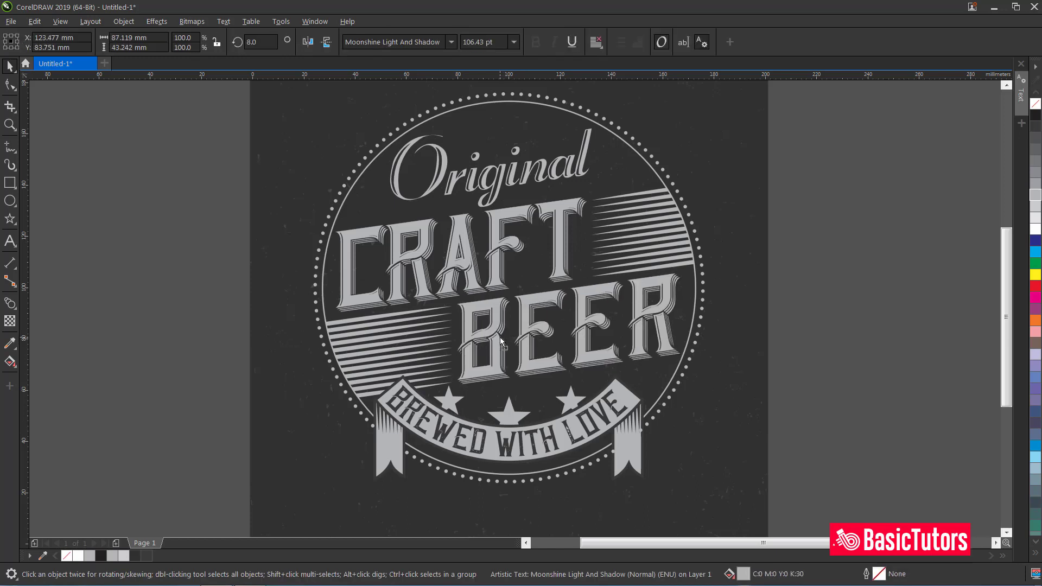
pyautogui.click(865, 382)
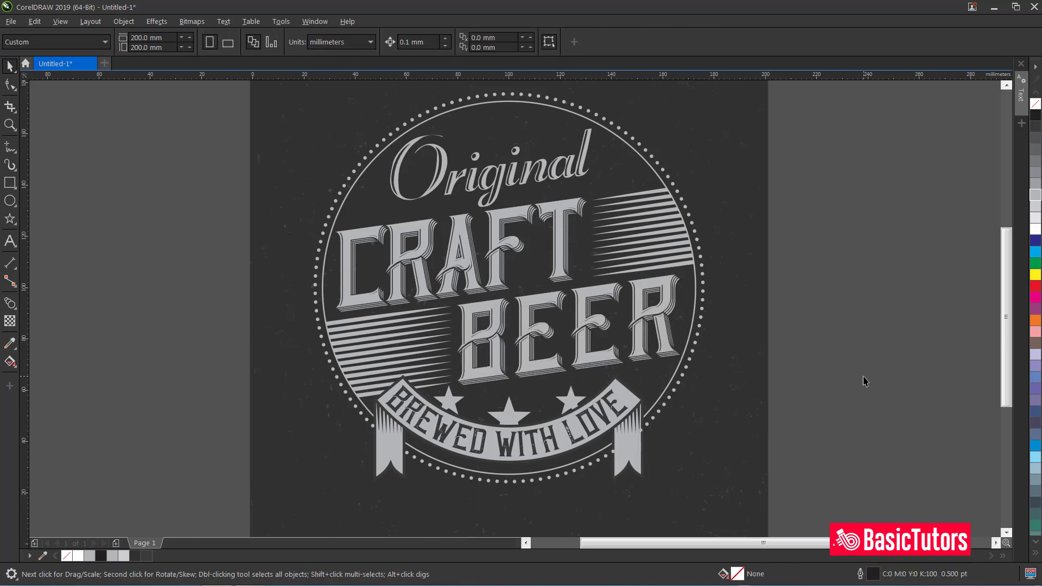